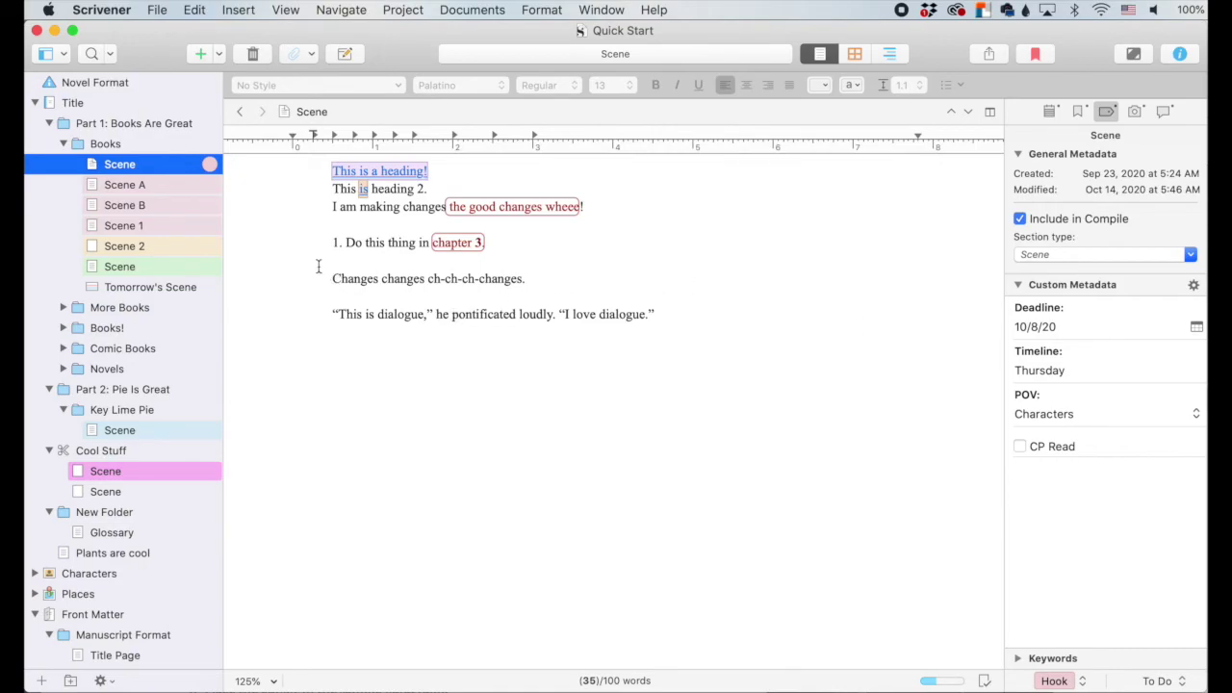
- Open the Editing options in the preferences and set the default text zoom to 125%
{"action": "left_click", "coordinate": [102, 10]}
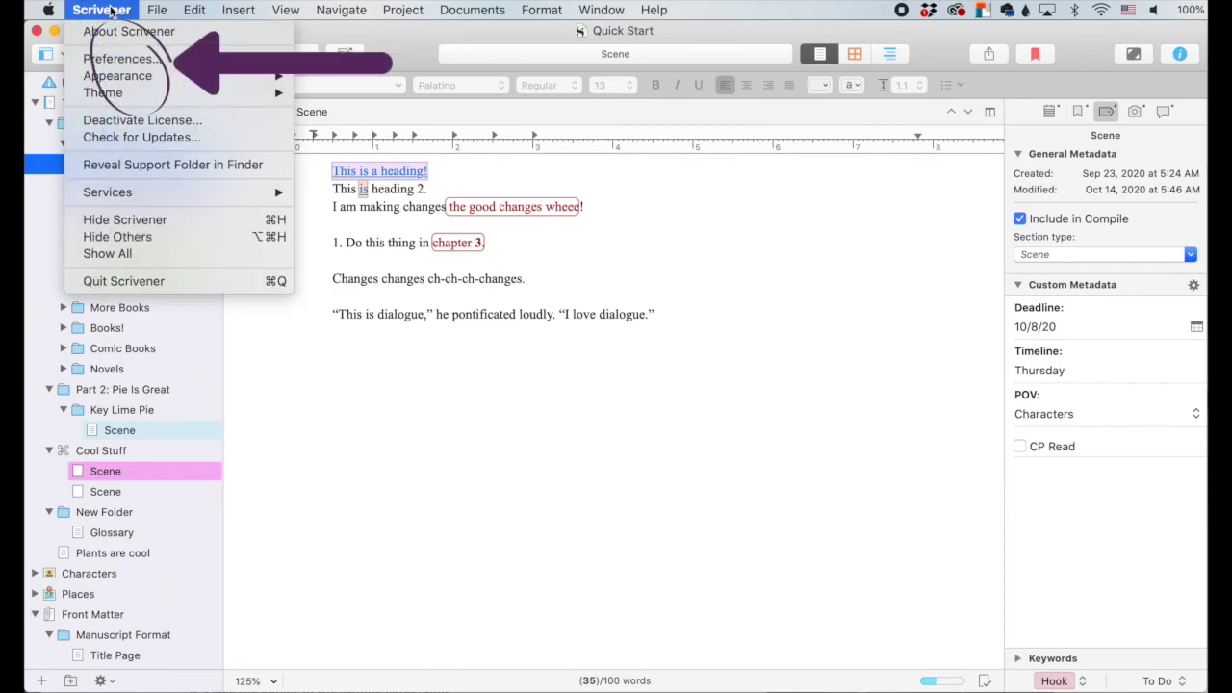
{"action": "left_click", "coordinate": [115, 60]}
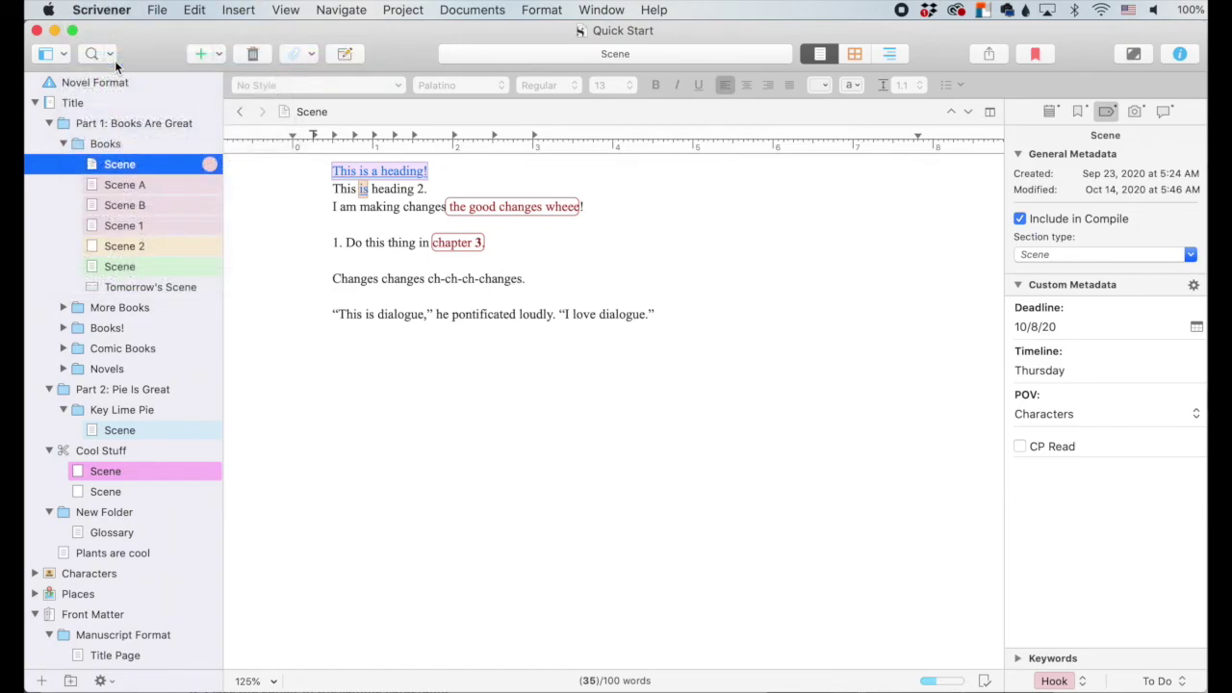
{"action": "left_click_drag", "start_coordinate": [1100, 344], "coordinate": [529, 40]}
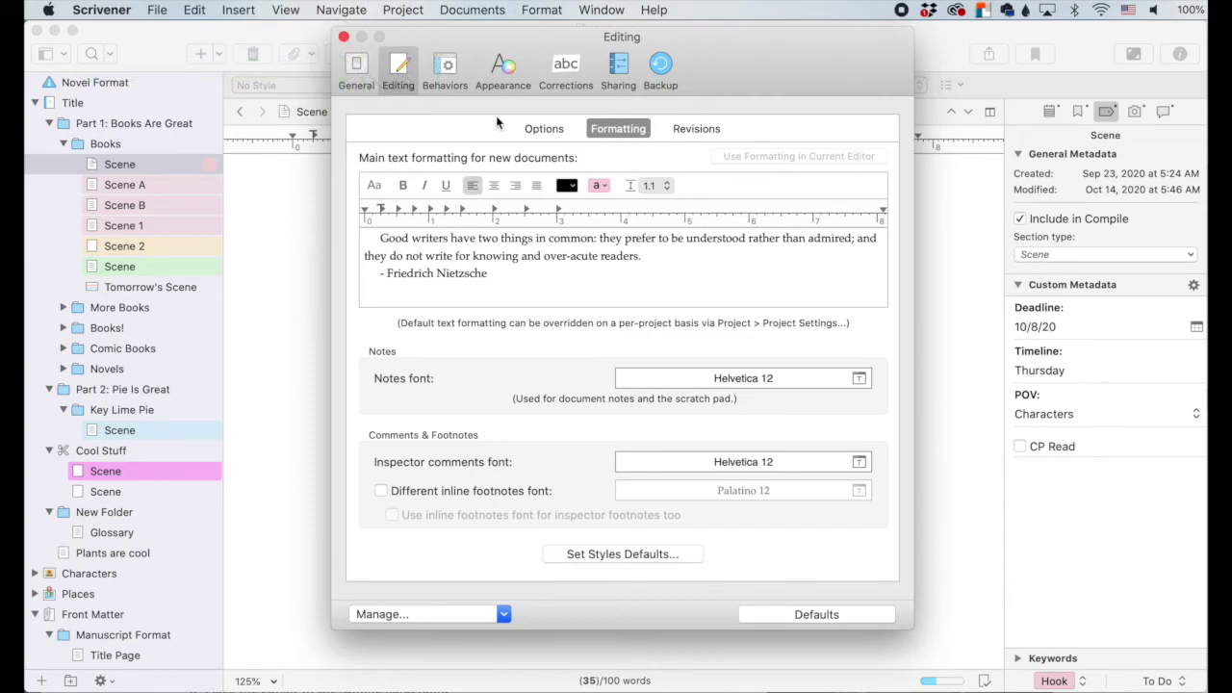
{"action": "left_click", "coordinate": [547, 128]}
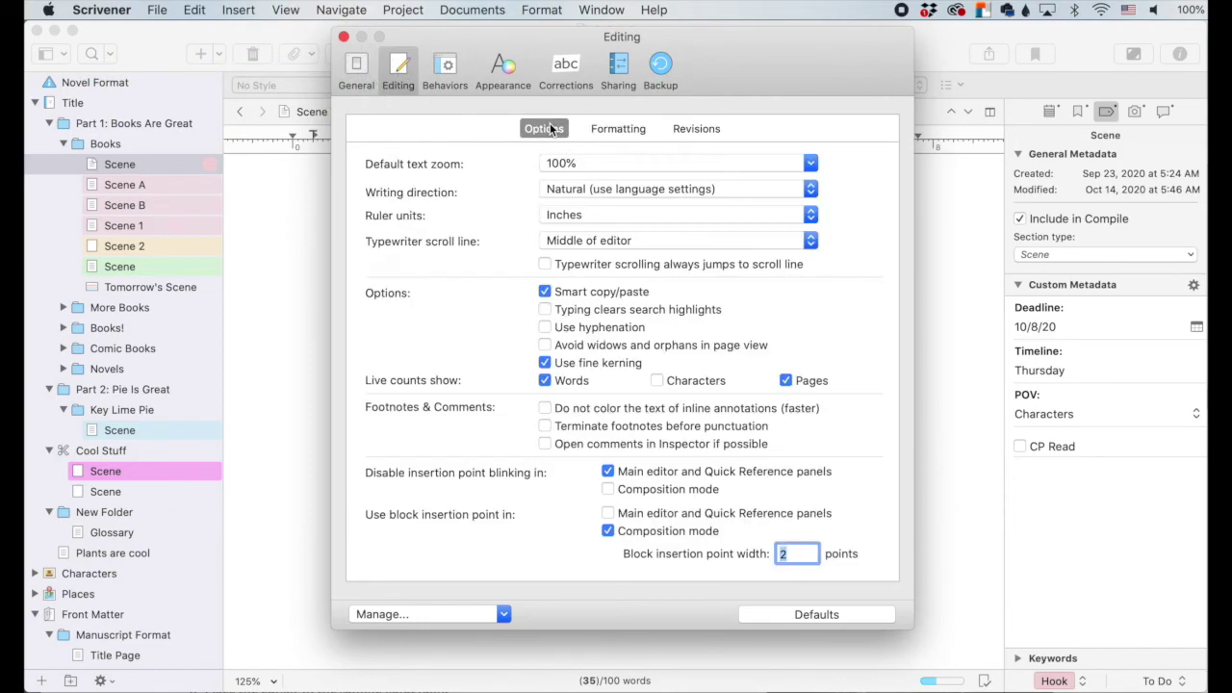
{"action": "left_click", "coordinate": [811, 166]}
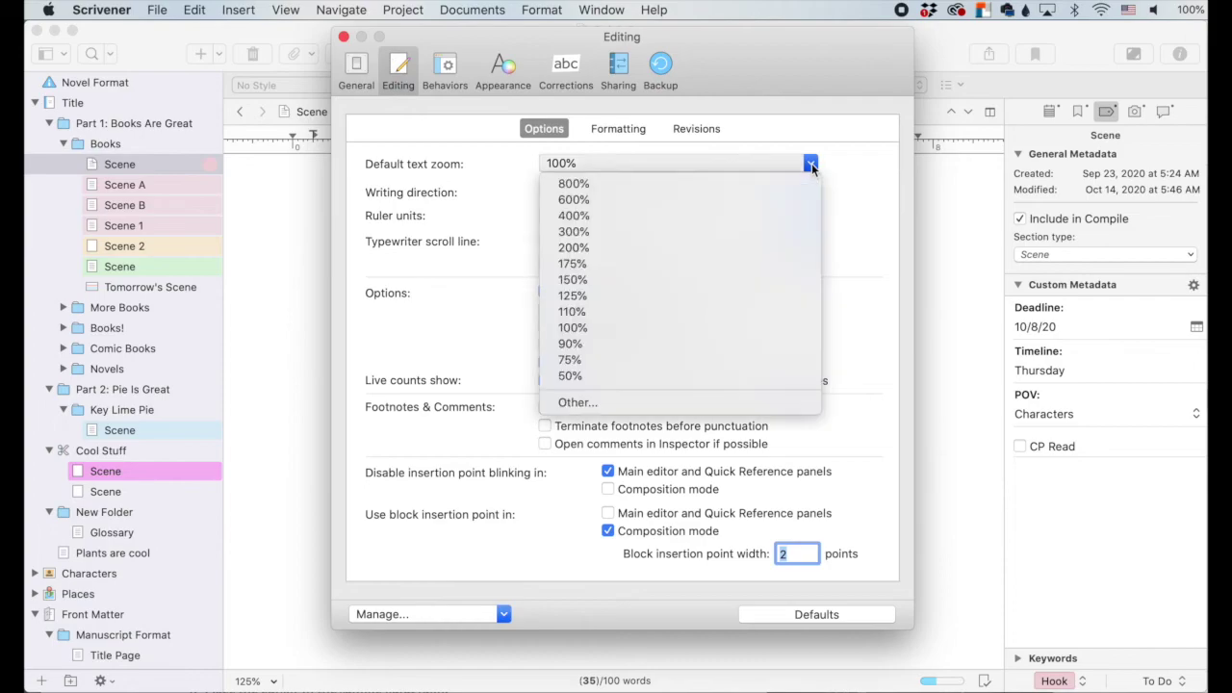
{"action": "left_click", "coordinate": [750, 296]}
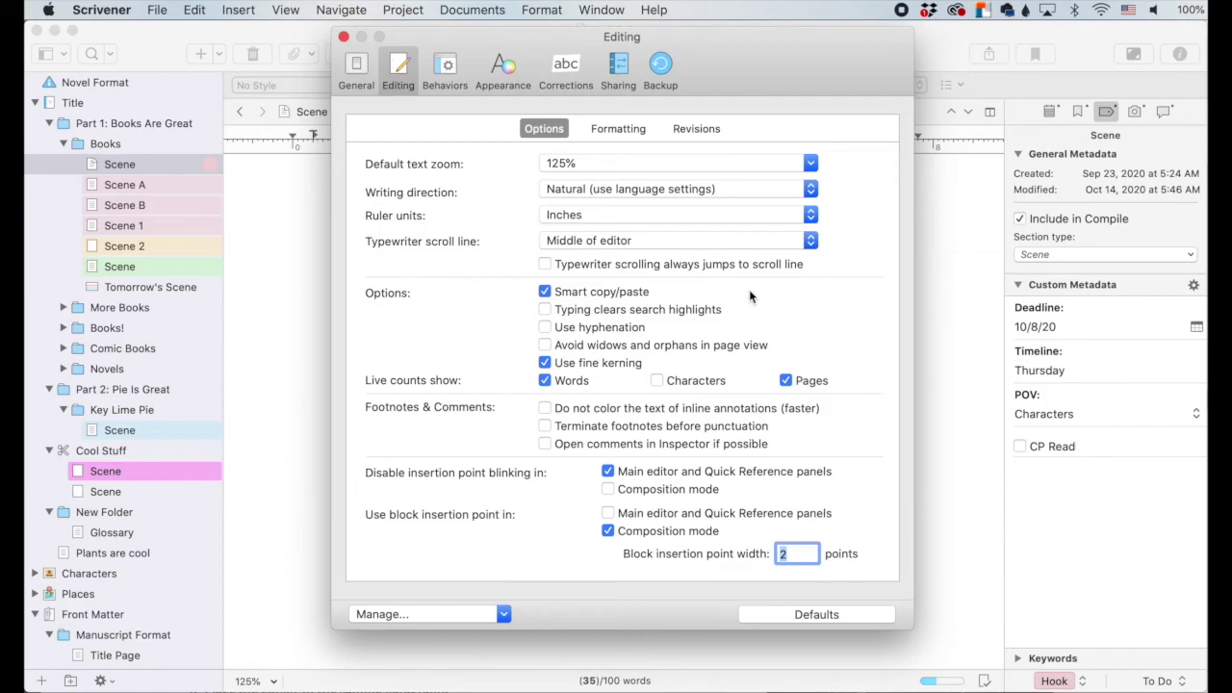
- Review the default writing direction choices, and set the dialogue paragraph's writing direction to Right to Left
{"action": "left_click", "coordinate": [811, 189]}
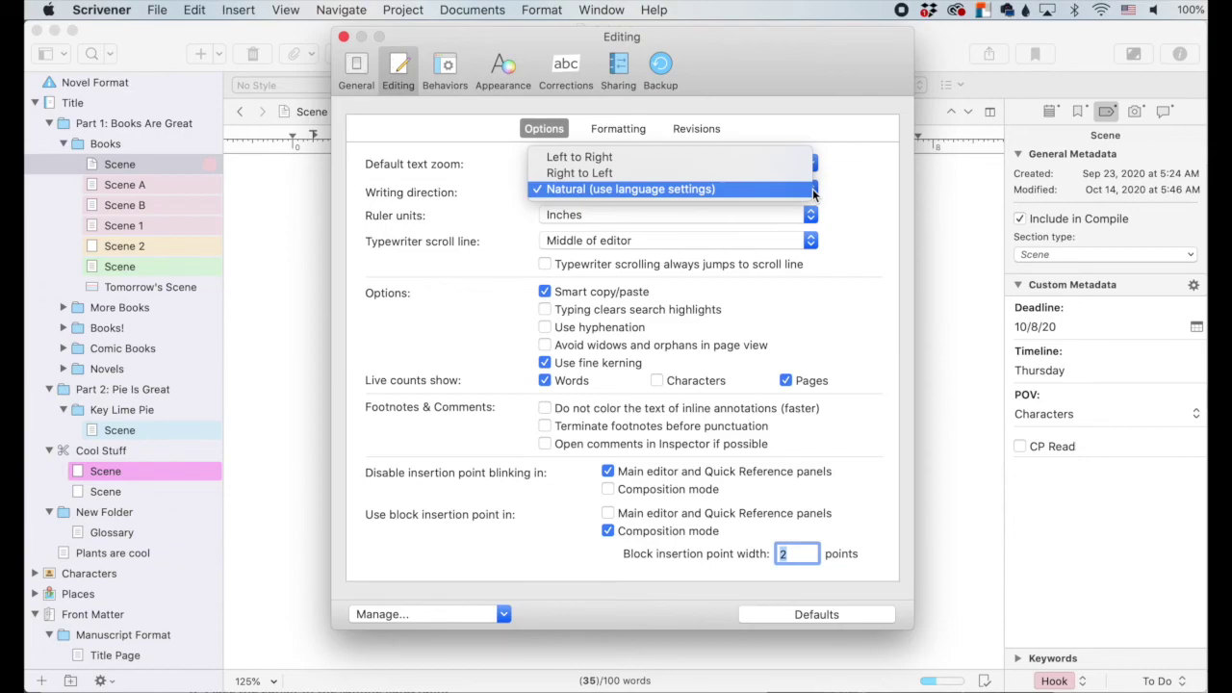
{"action": "left_click", "coordinate": [552, 314]}
{"action": "left_click", "coordinate": [536, 314]}
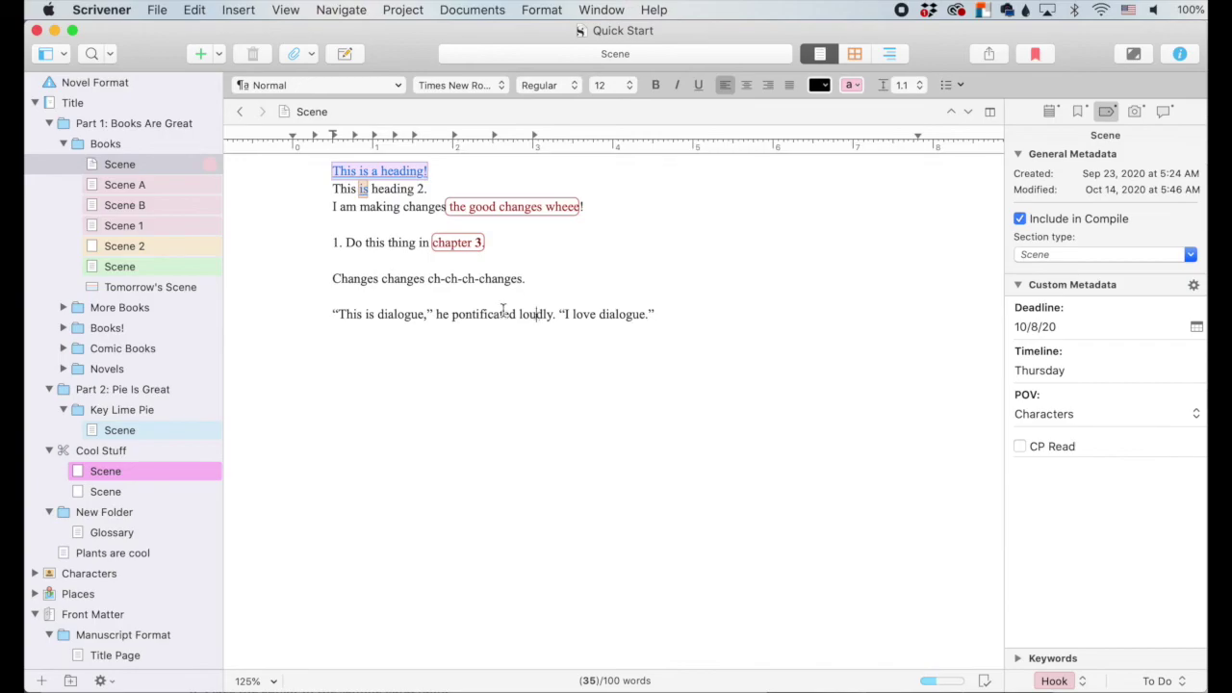
{"action": "left_click", "coordinate": [542, 9]}
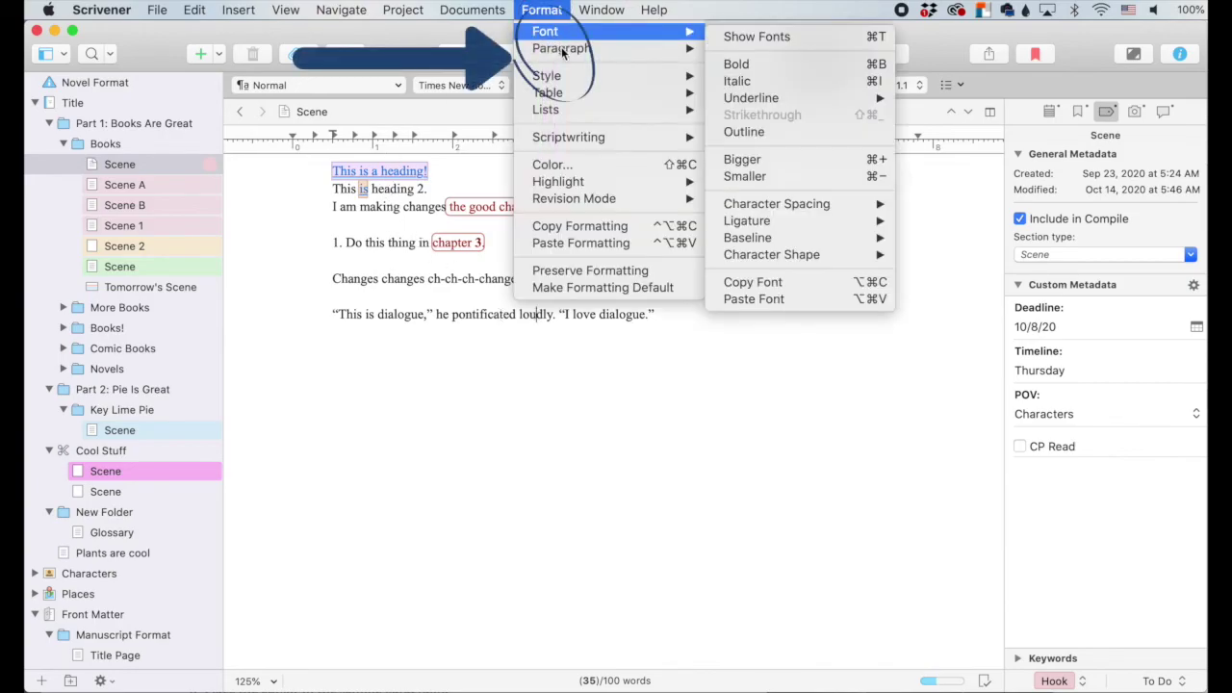
{"action": "mouse_move", "coordinate": [562, 56]}
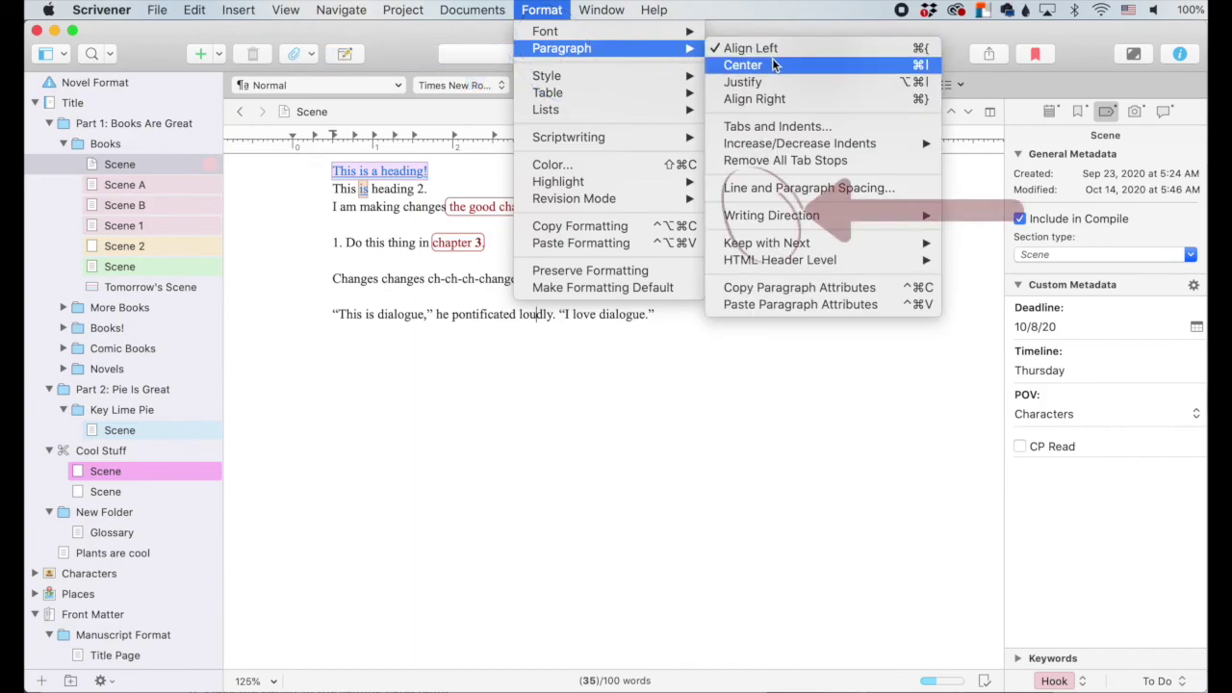
{"action": "mouse_move", "coordinate": [791, 217]}
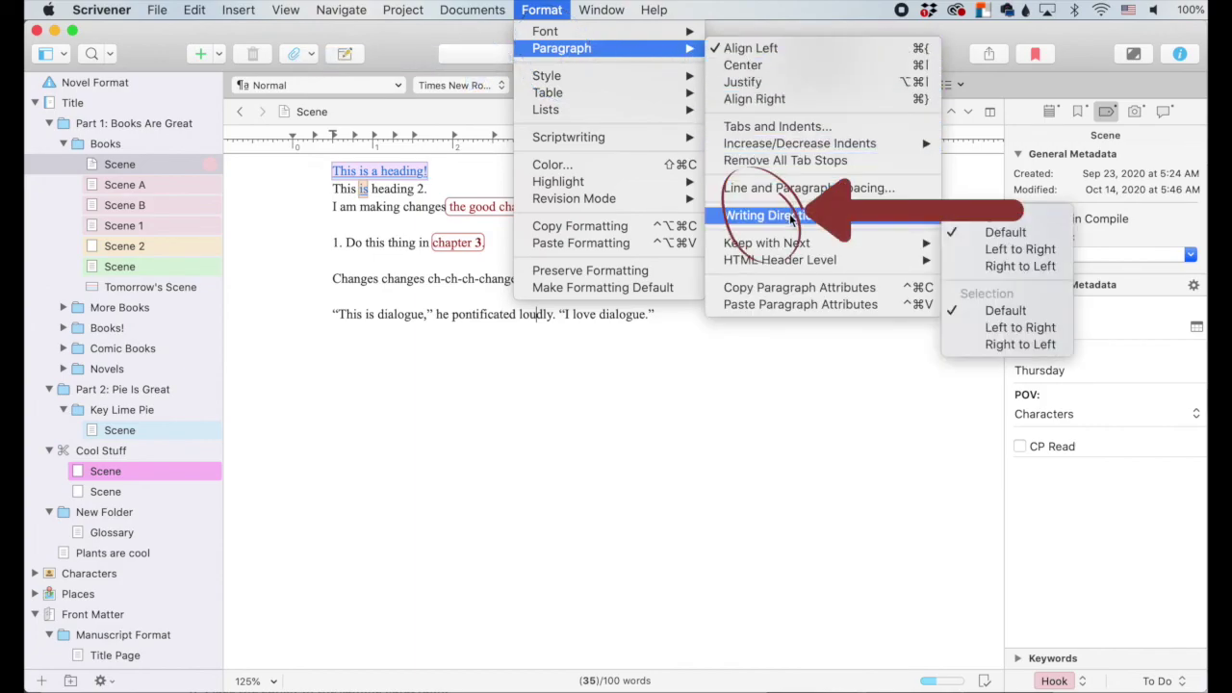
{"action": "left_click", "coordinate": [1008, 266]}
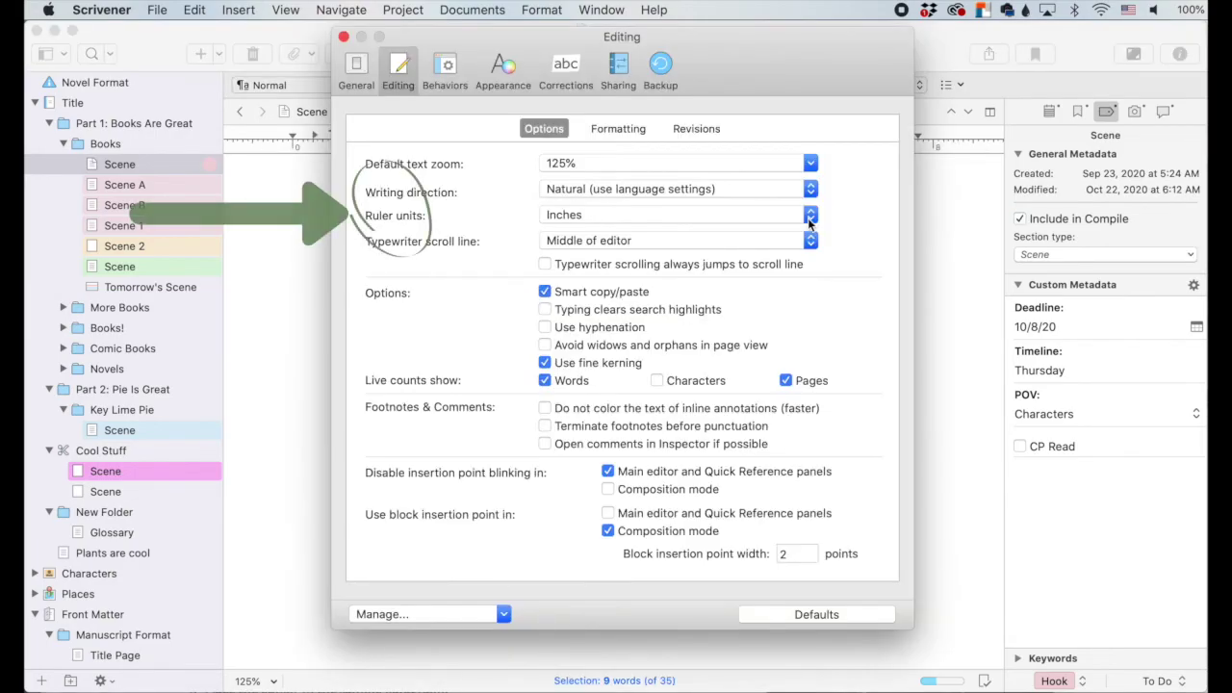
- Set the ruler units to Inches and close the preferences
{"action": "left_click", "coordinate": [808, 218]}
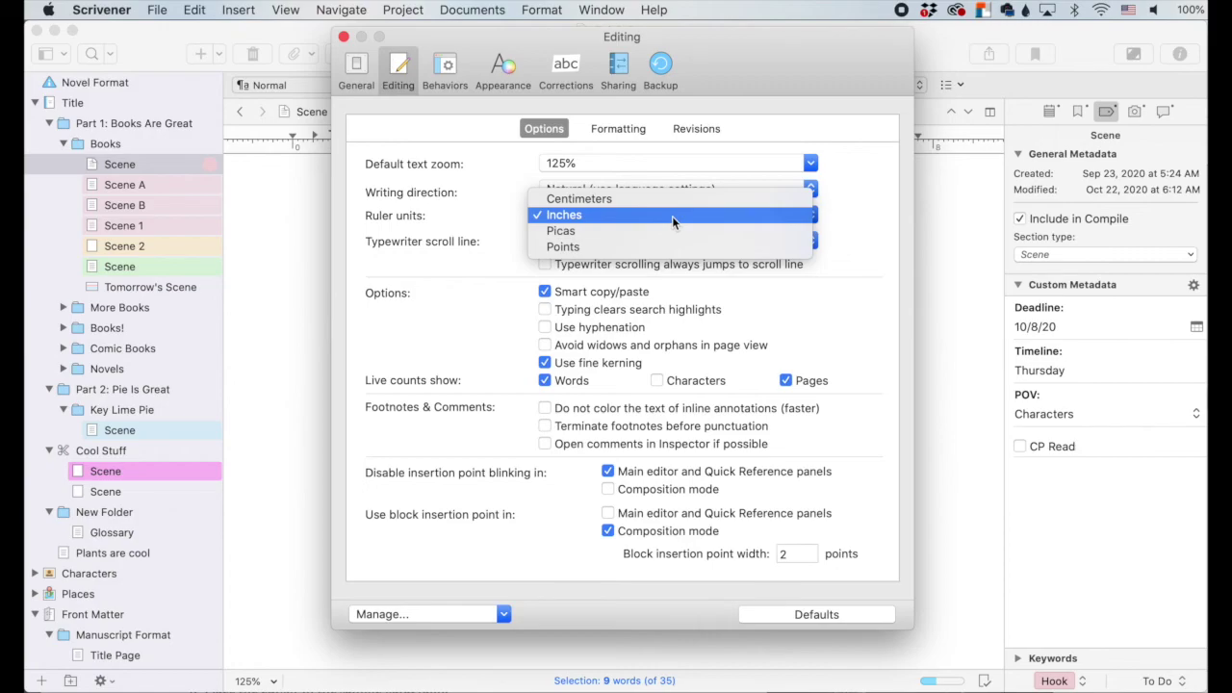
{"action": "left_click", "coordinate": [617, 214]}
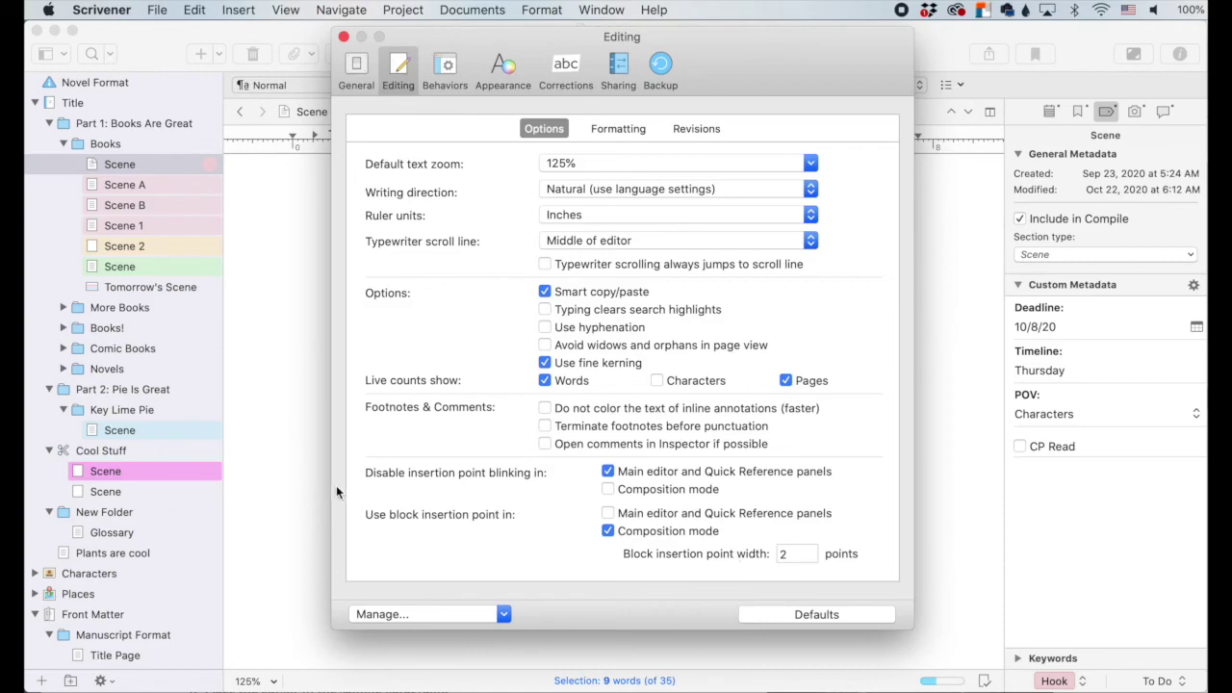
{"action": "key", "text": "super+w"}
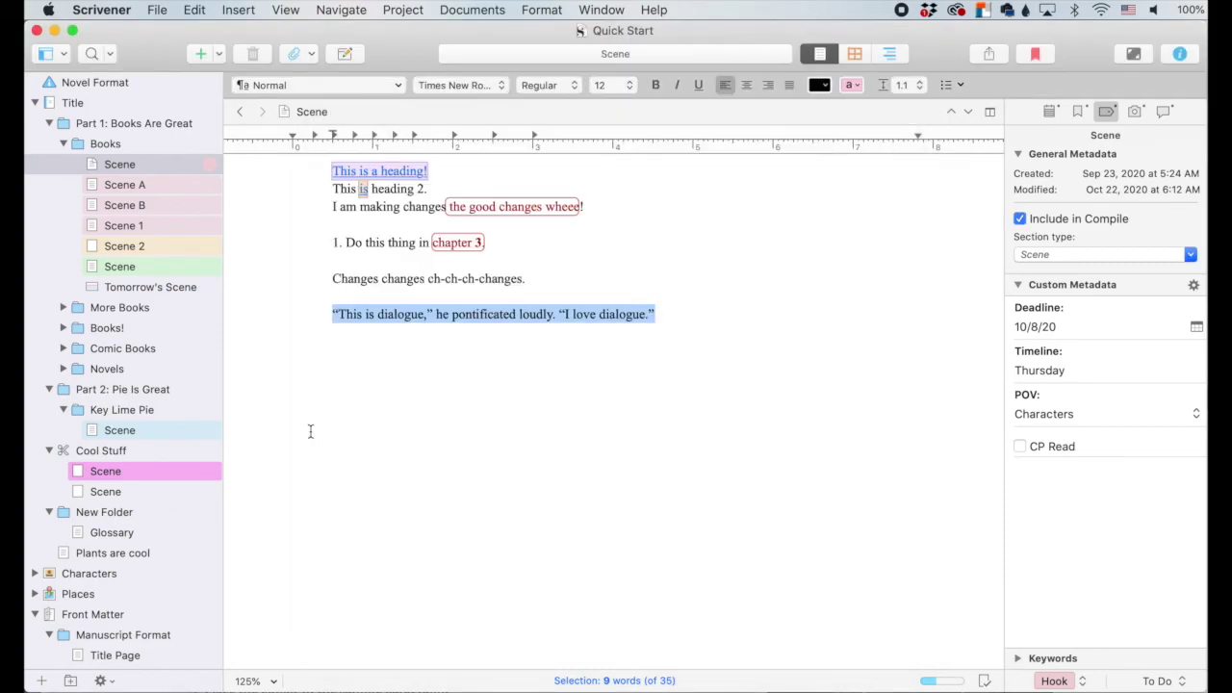
- Toggle the editor's ruler off and on, and find the command that controls its visibility
{"action": "scroll", "coordinate": [310, 432], "scroll_direction": "down", "scroll_amount": 1}
{"action": "key", "text": "super+r"}
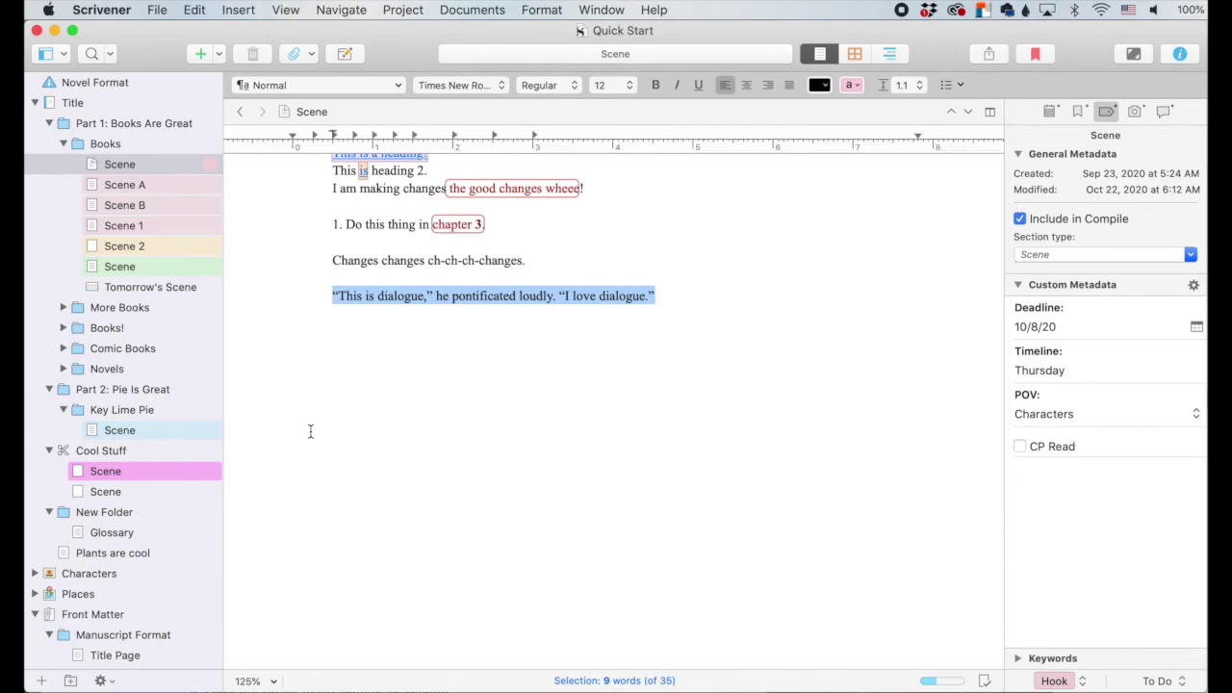
{"action": "key", "text": "super+r"}
{"action": "key", "text": "super+r"}
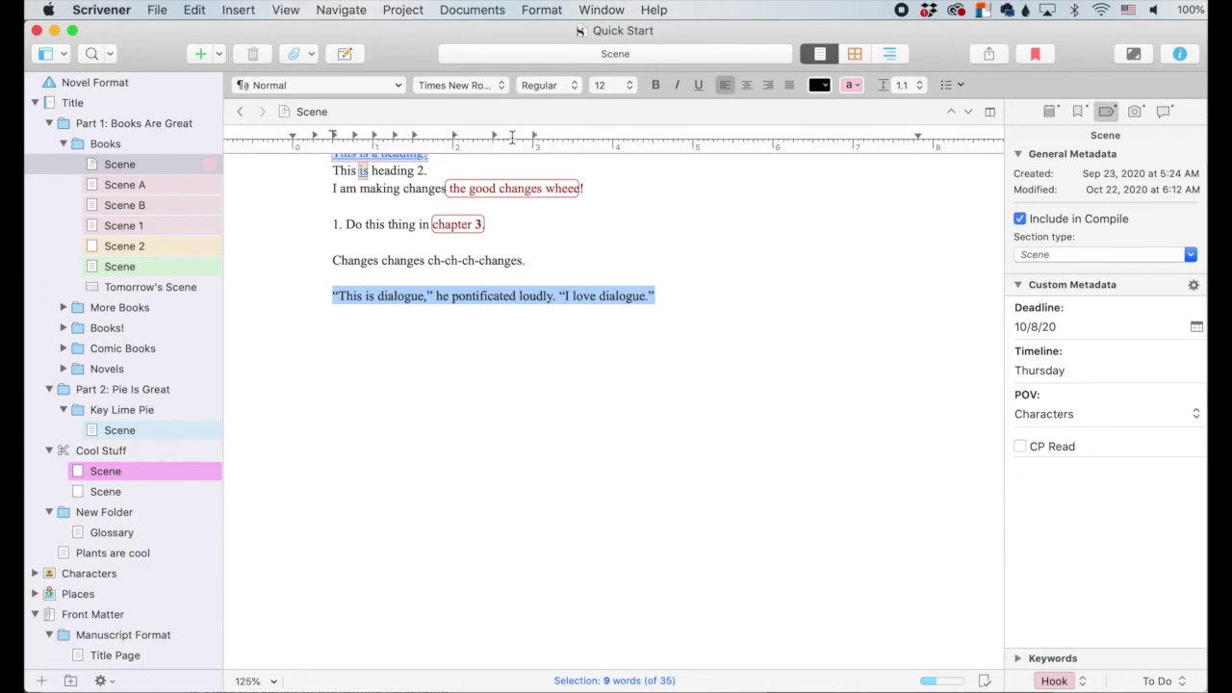
{"action": "left_click", "coordinate": [285, 9]}
{"action": "mouse_move", "coordinate": [317, 171]}
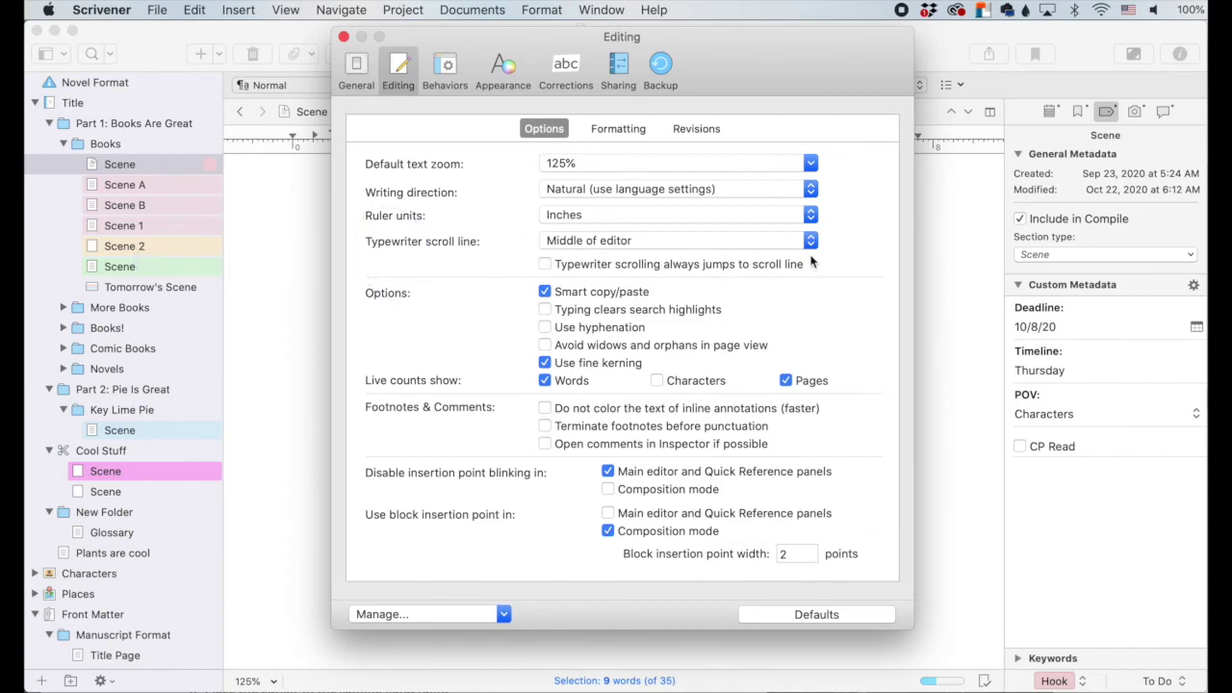
- Set the typewriter scroll line to Middle of editor in the Editing preferences, and review the other available positions
{"action": "left_click", "coordinate": [812, 243]}
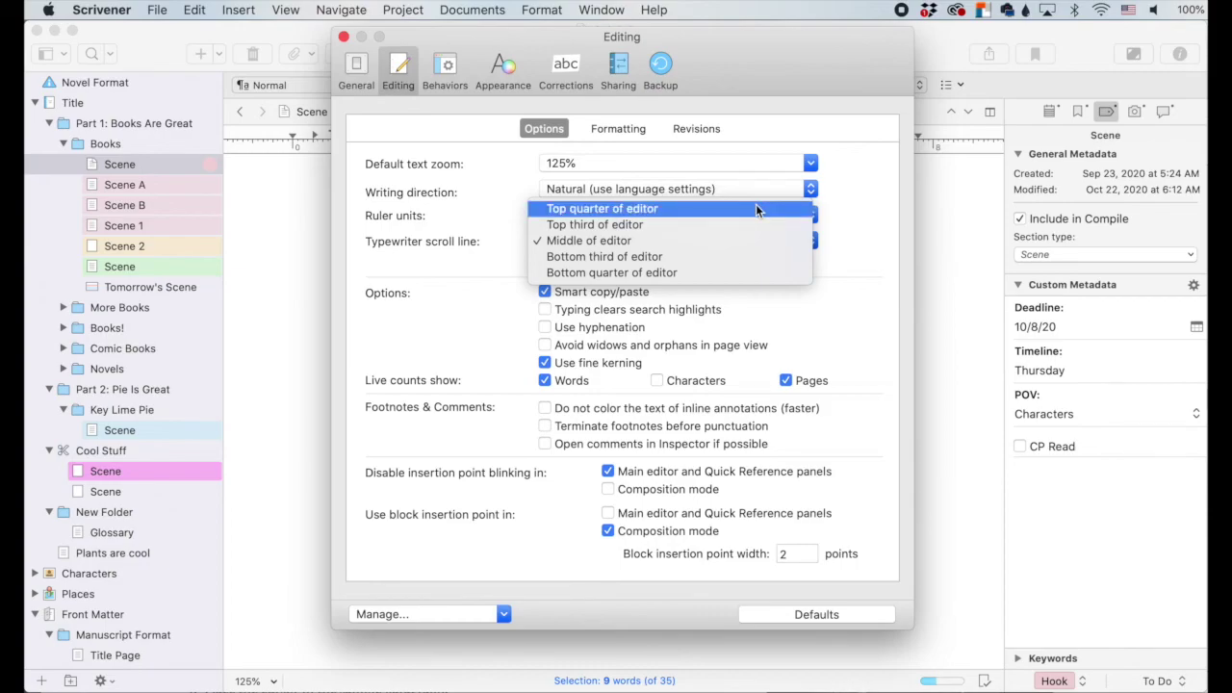
{"action": "left_click", "coordinate": [626, 240]}
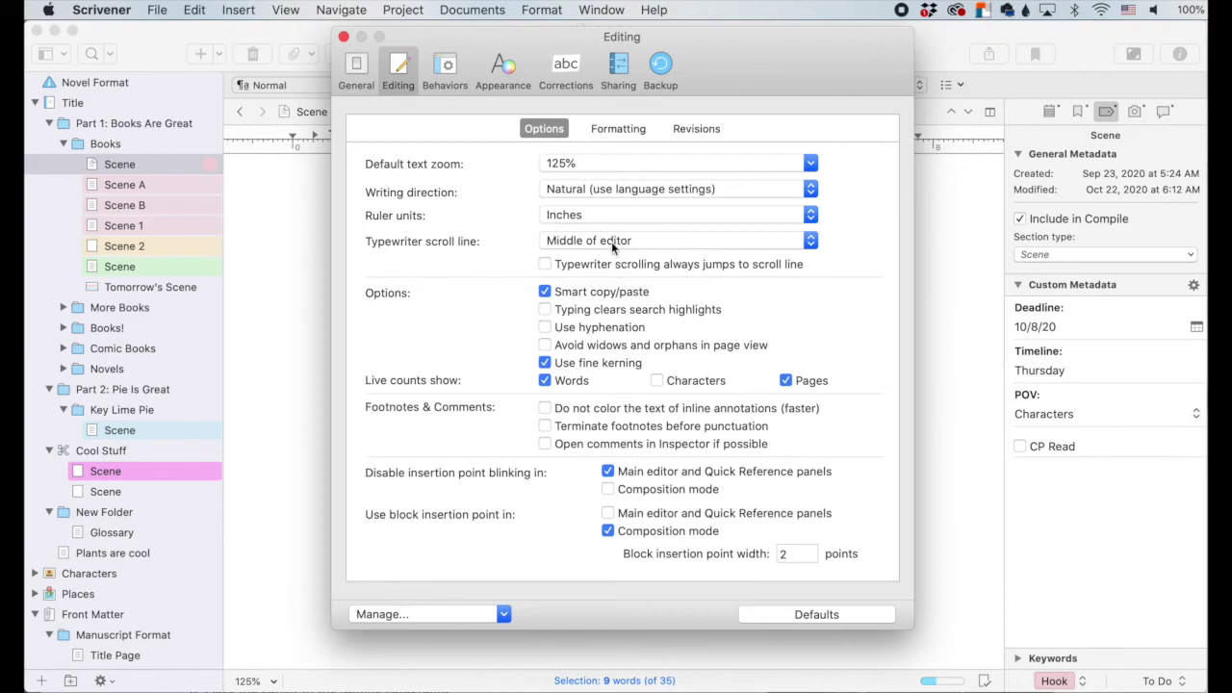
{"action": "left_click", "coordinate": [655, 240]}
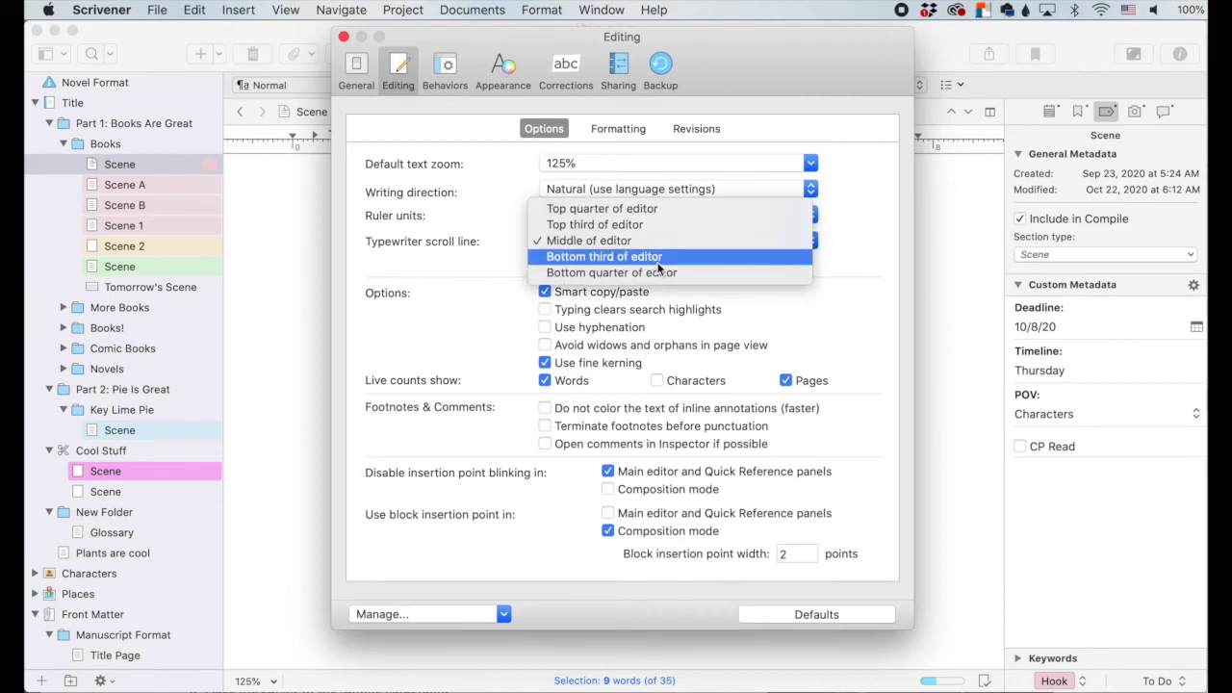
{"action": "left_click", "coordinate": [853, 313]}
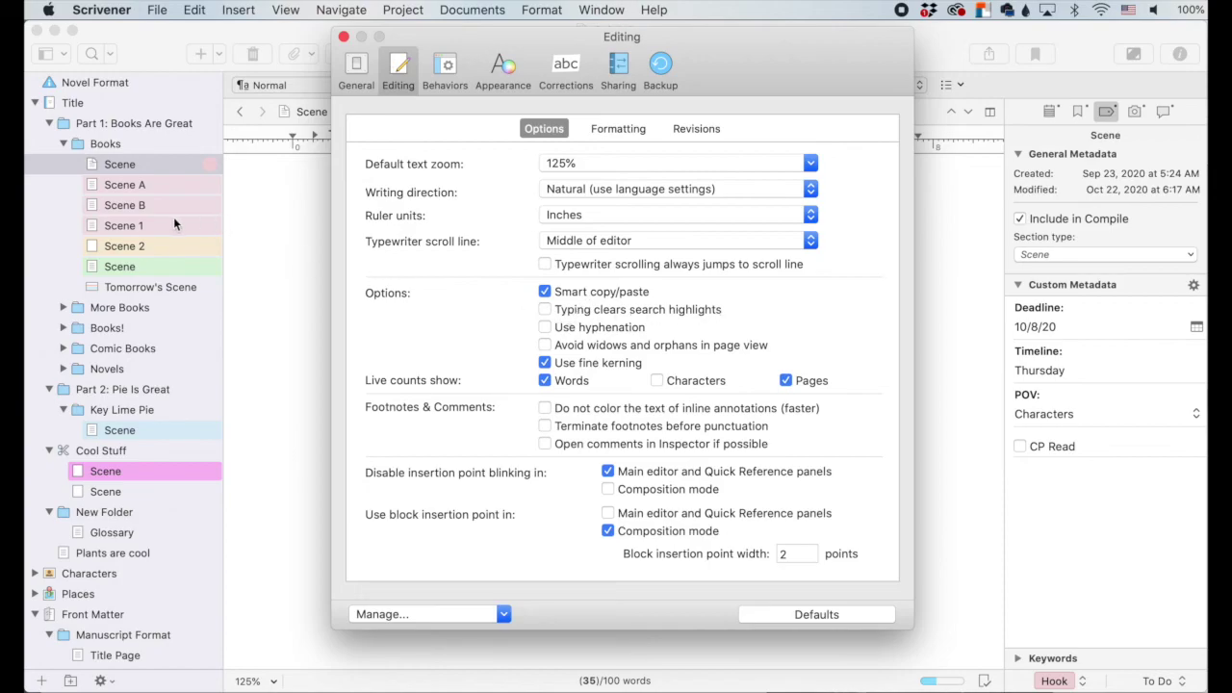
- Close the preferences and search the whole project for "dialogue"
{"action": "key", "text": "super+w"}
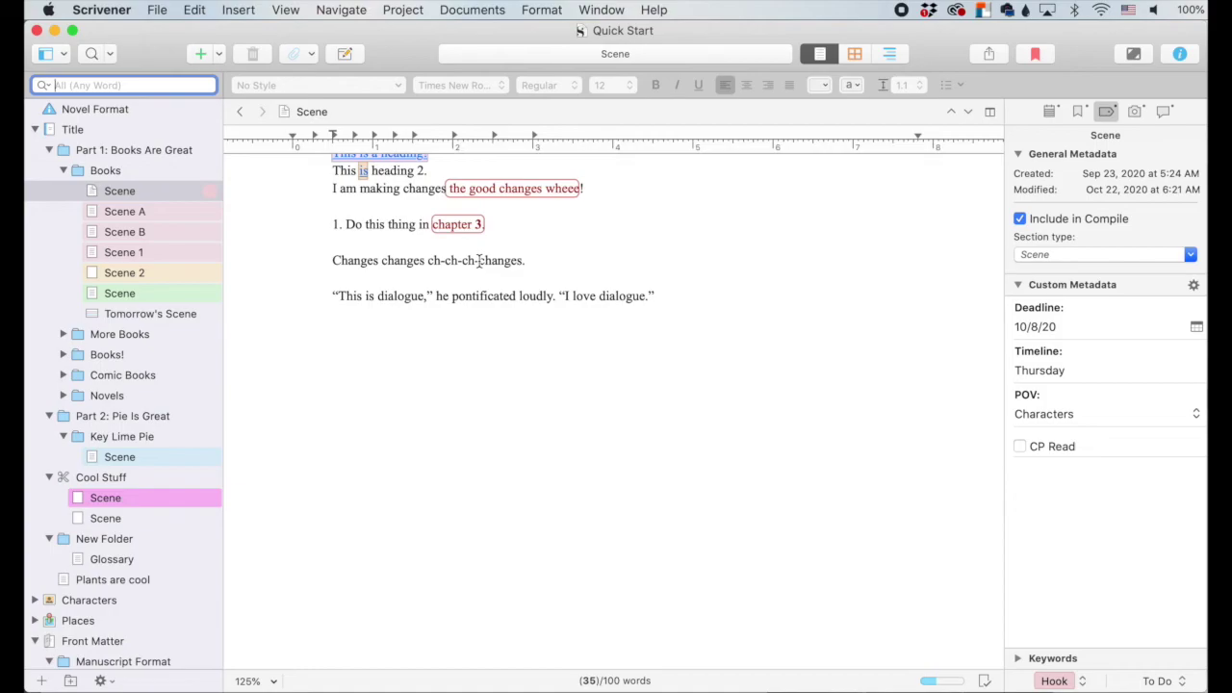
{"action": "scroll", "coordinate": [555, 374], "scroll_direction": "up", "scroll_amount": 1}
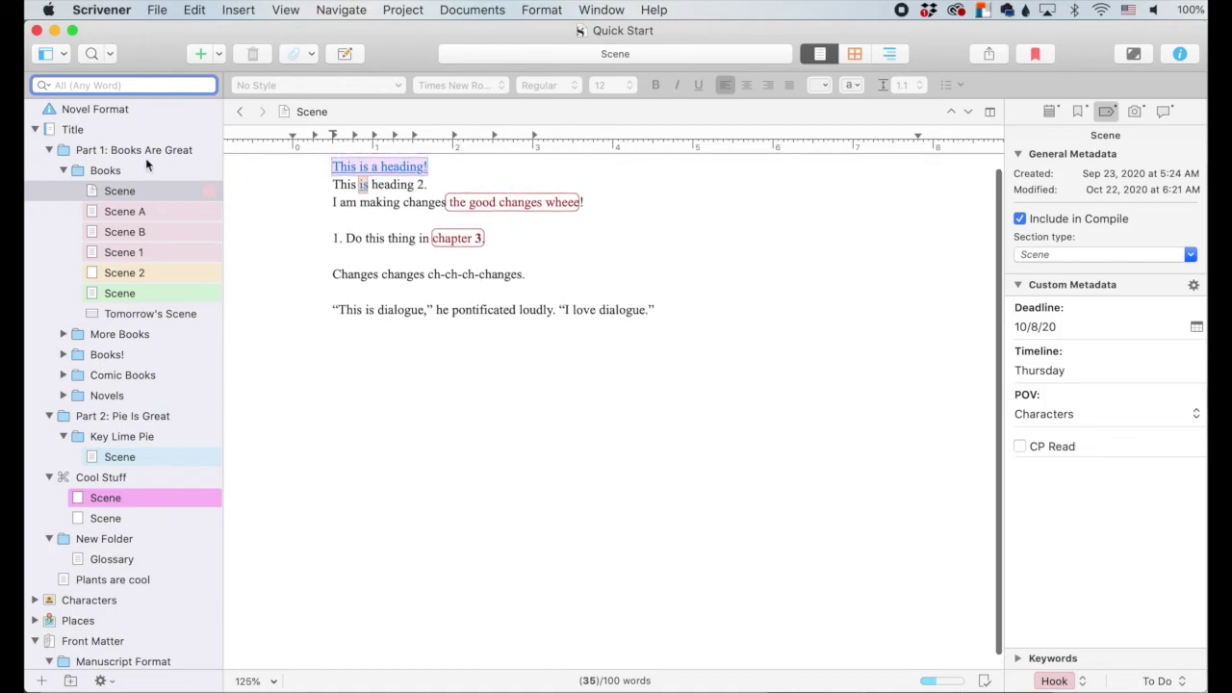
{"action": "type", "text": "dia"}
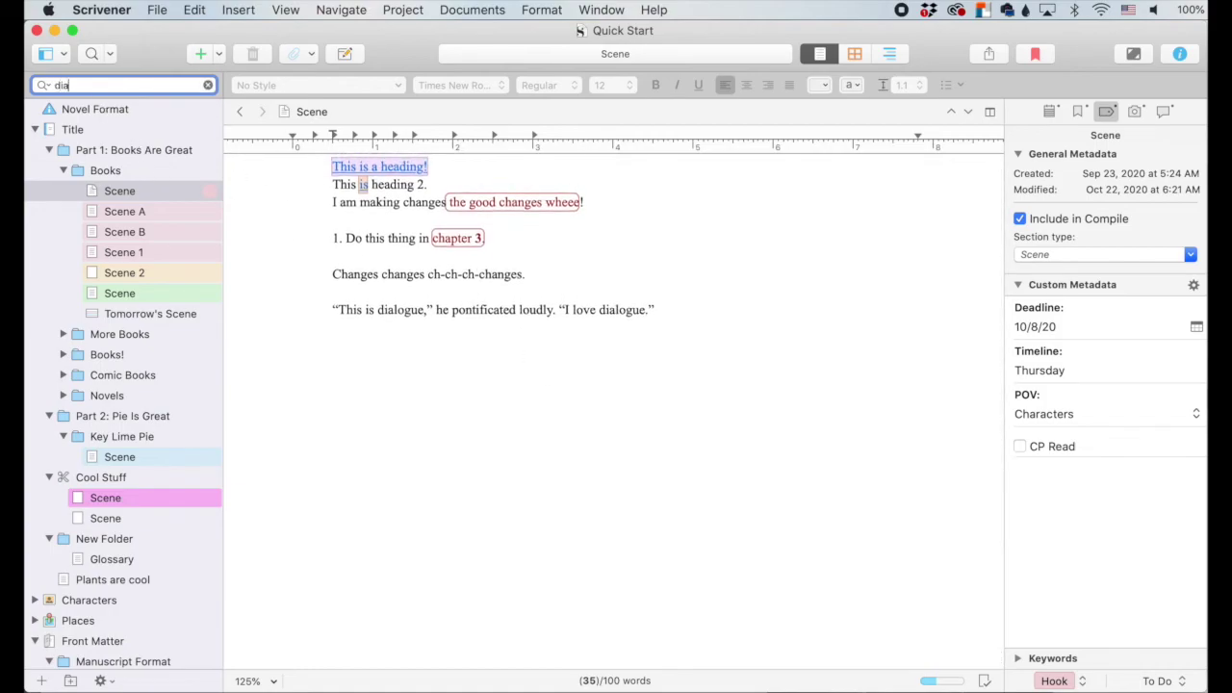
{"action": "type", "text": "logue"}
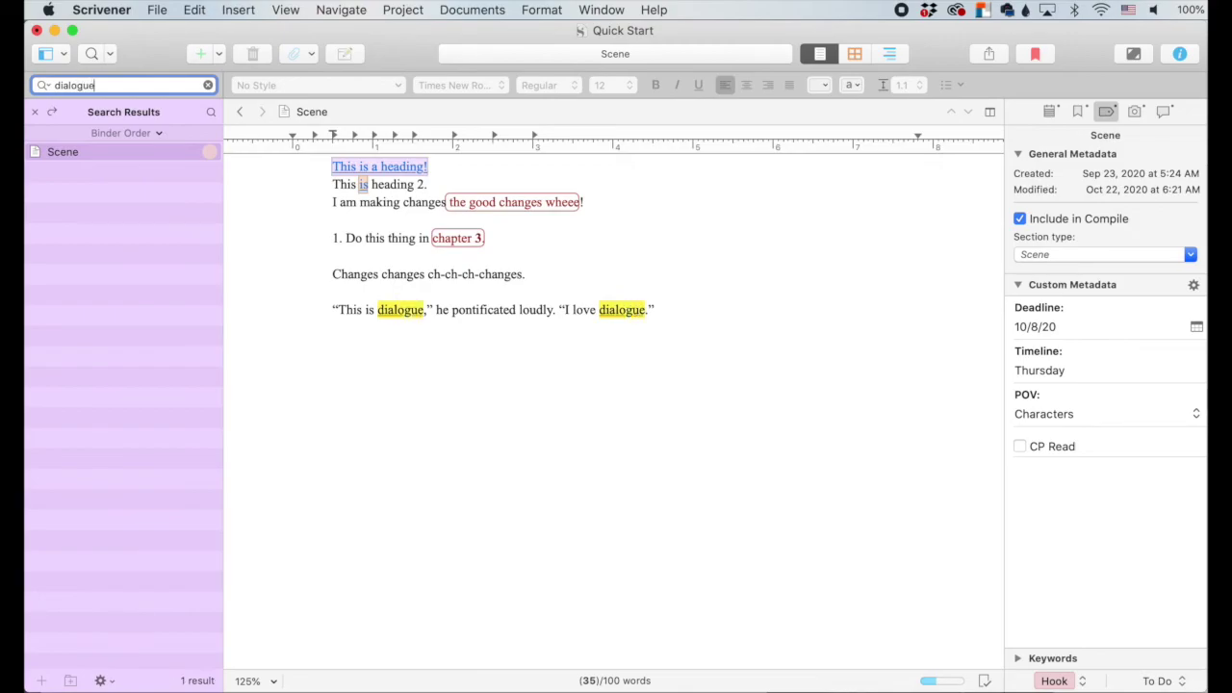
- Add a test paragraph below the dialogue line reading "Fjdfhssjk ksflifsf sjfsjhds"
{"action": "left_click", "coordinate": [699, 298]}
{"action": "left_click", "coordinate": [692, 319]}
{"action": "key", "text": "Return"}
{"action": "key", "text": "Return"}
{"action": "type", "text": "fjd"}
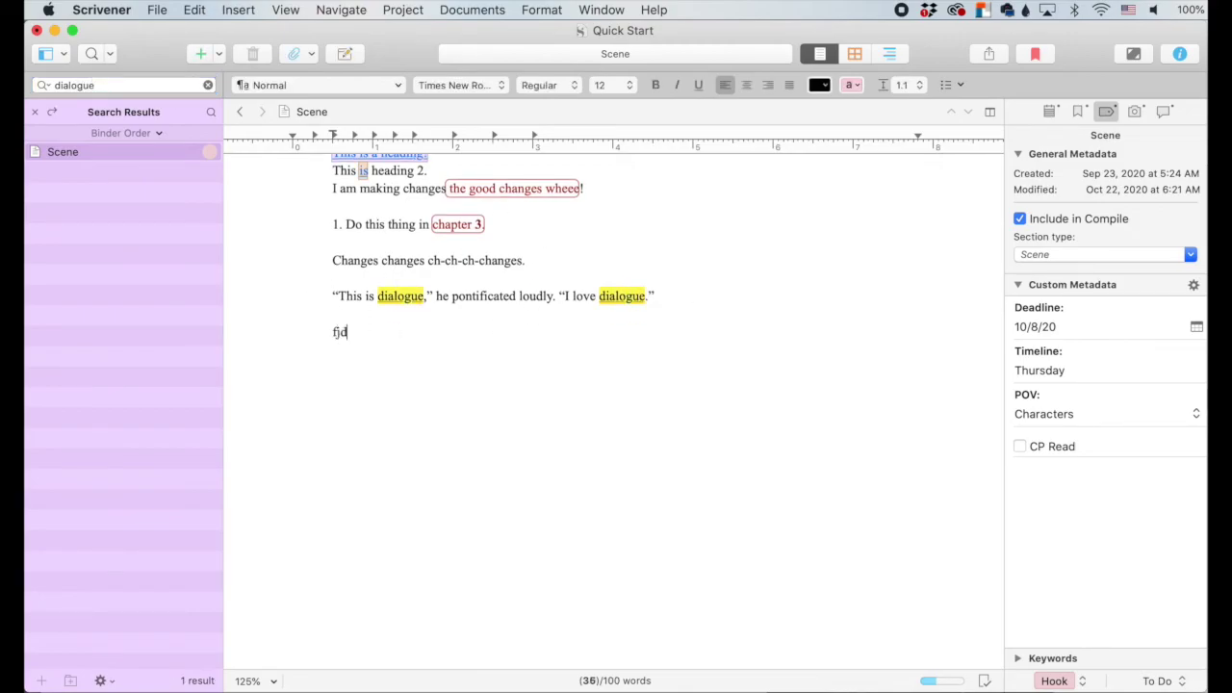
{"action": "type", "text": "fhssjk ksflifsf sjfsjhds"}
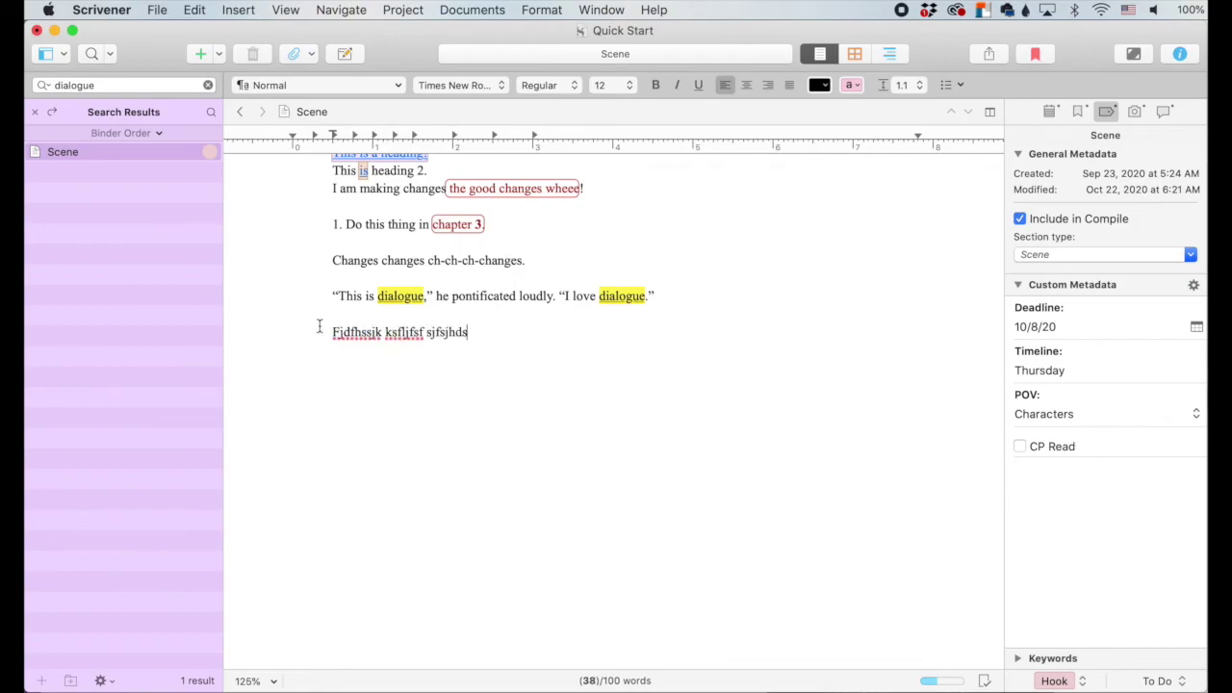
- Enable "Typing clears search highlights" in the Editing preferences and close them
{"action": "left_click", "coordinate": [101, 10]}
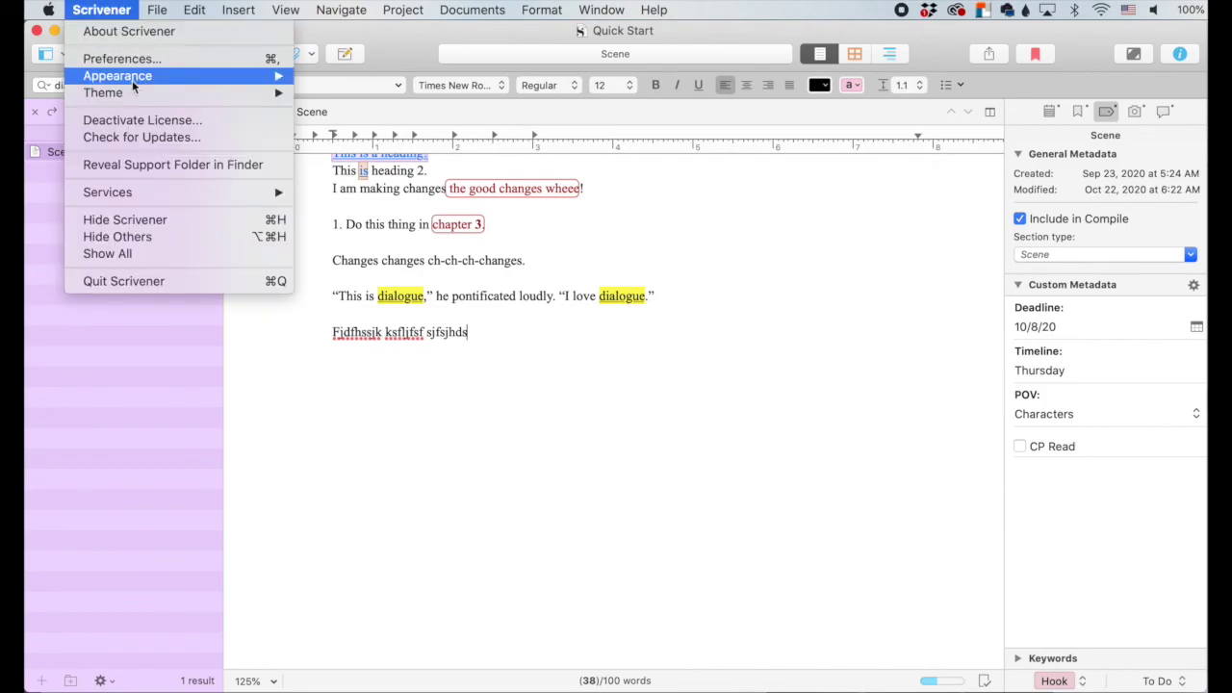
{"action": "left_click", "coordinate": [116, 59]}
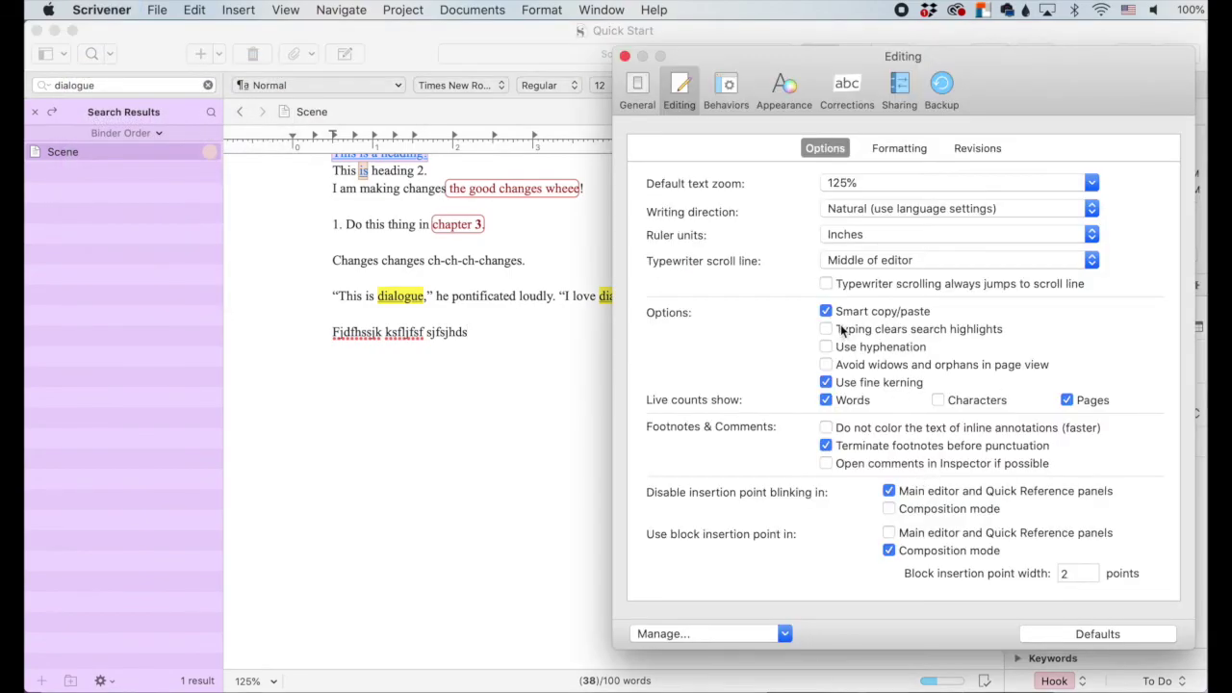
{"action": "left_click", "coordinate": [826, 329]}
{"action": "left_click", "coordinate": [624, 56]}
- Continue the test paragraph below the dialogue line with "fhdjhf hfjhh fjhfj"
{"action": "left_click", "coordinate": [114, 76]}
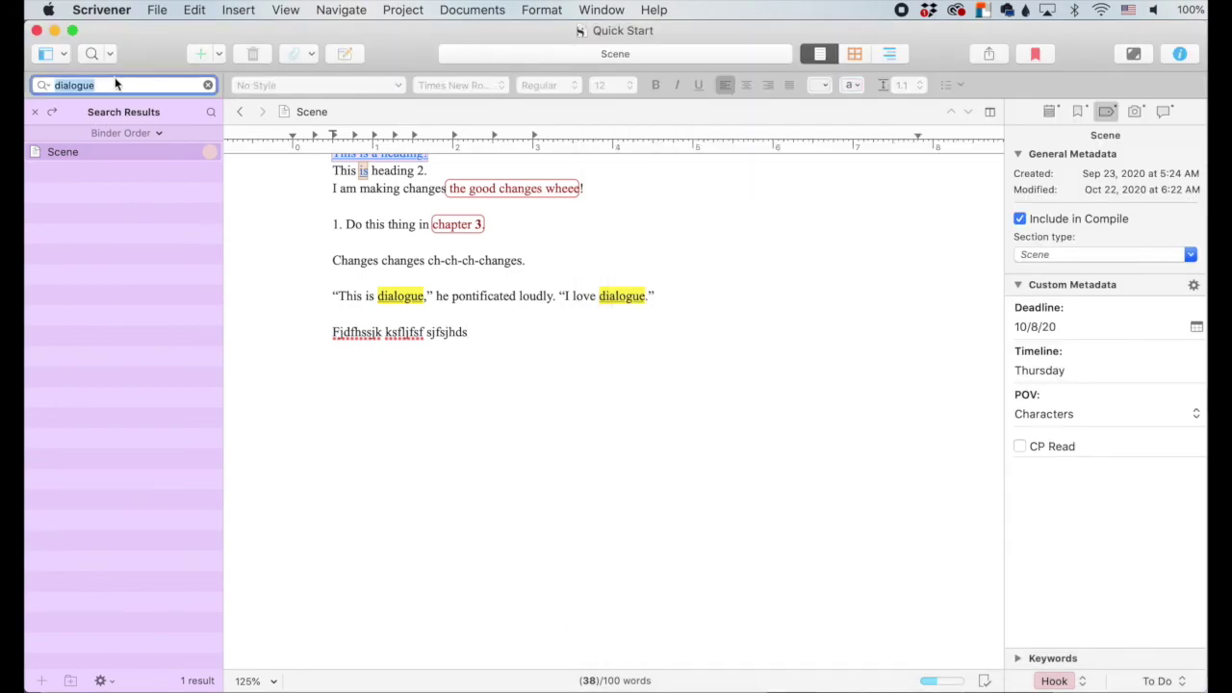
{"action": "left_click", "coordinate": [529, 342]}
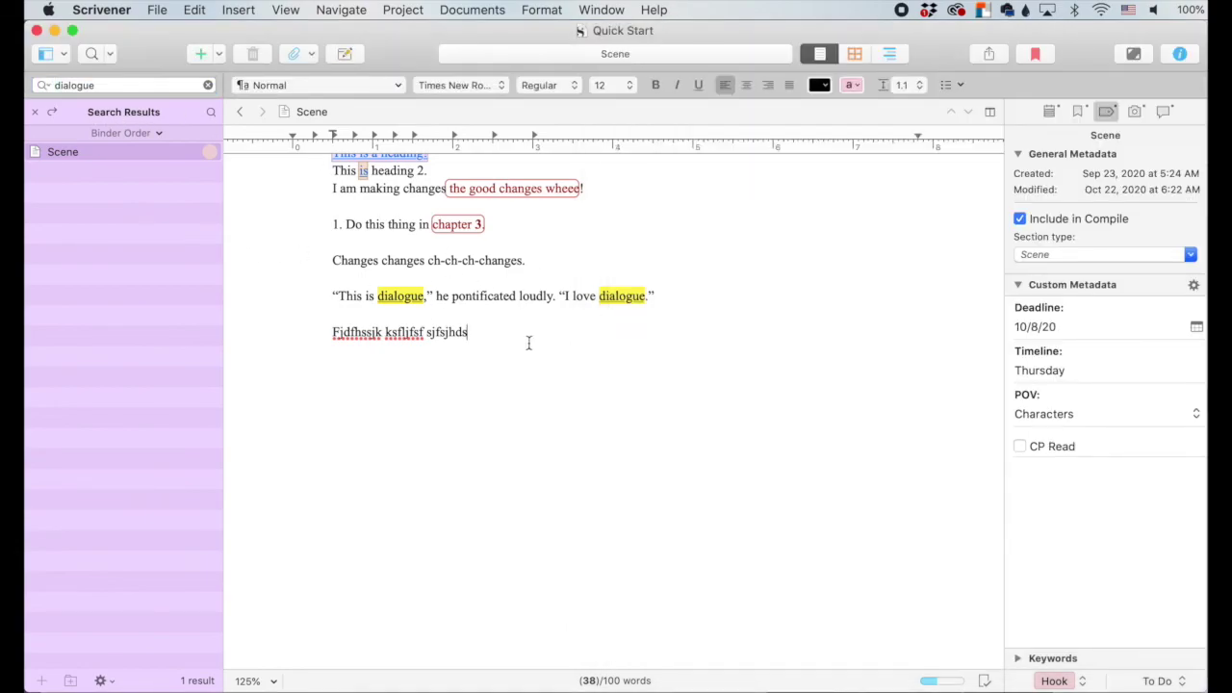
{"action": "type", "text": "fhdjhf hfjhh fjhfj"}
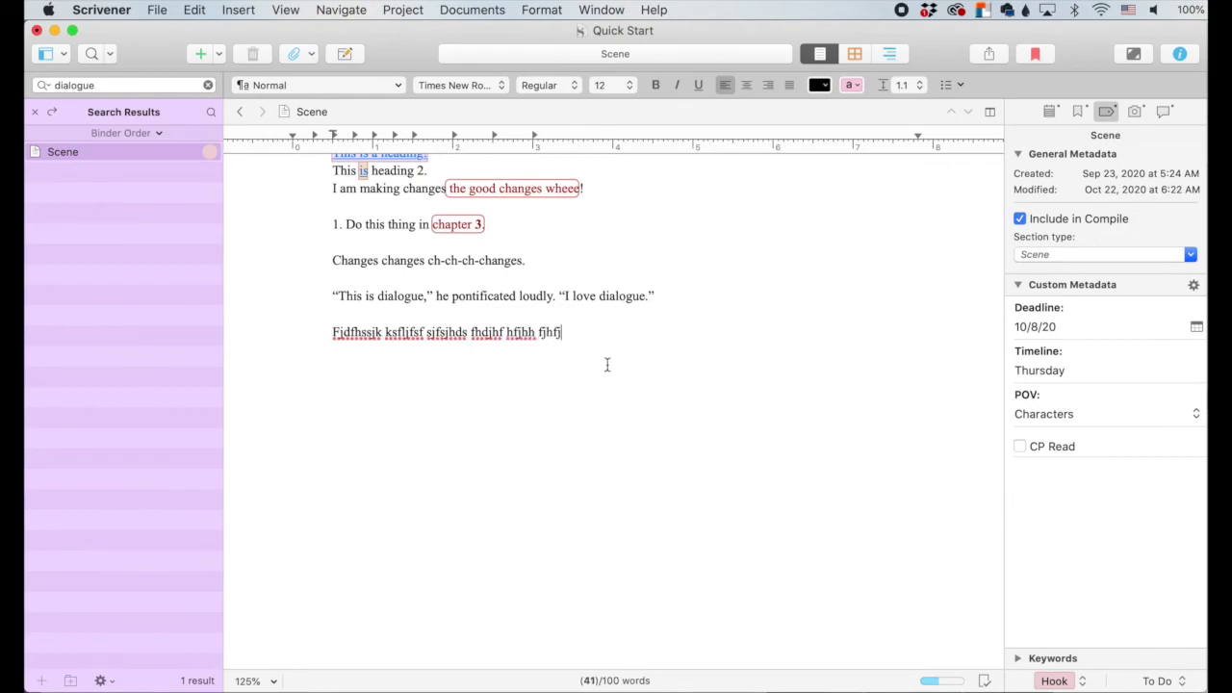
- Delete the test paragraph and the empty lines below the dialogue line
{"action": "left_click_drag", "start_coordinate": [570, 332], "coordinate": [308, 330]}
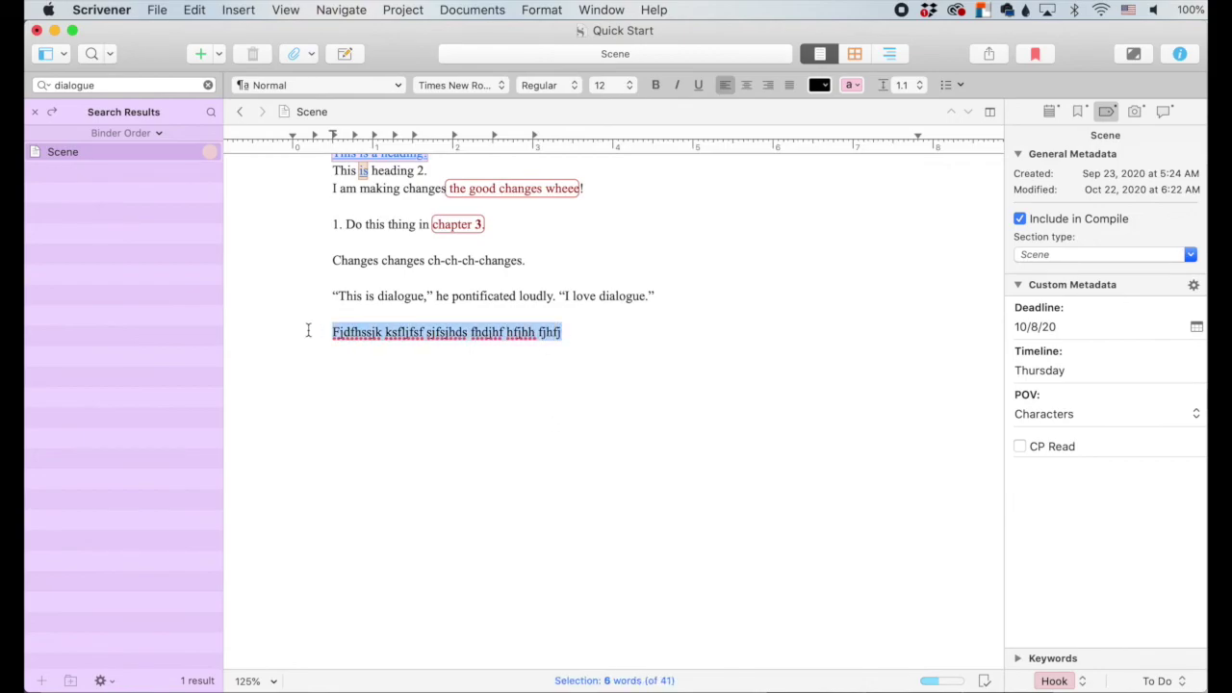
{"action": "key", "text": "BackSpace"}
{"action": "key", "text": "BackSpace"}
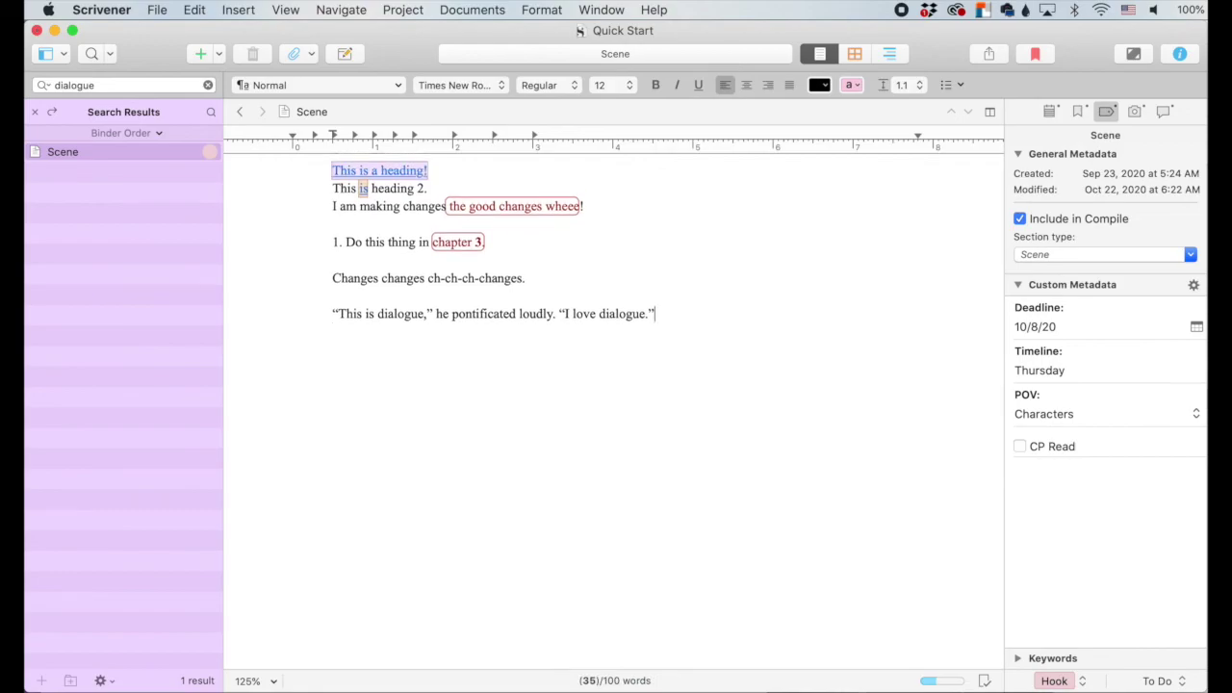
- Clear the project search, enable "Use hyphenation" in the Editing preferences and close them
{"action": "left_click", "coordinate": [208, 85]}
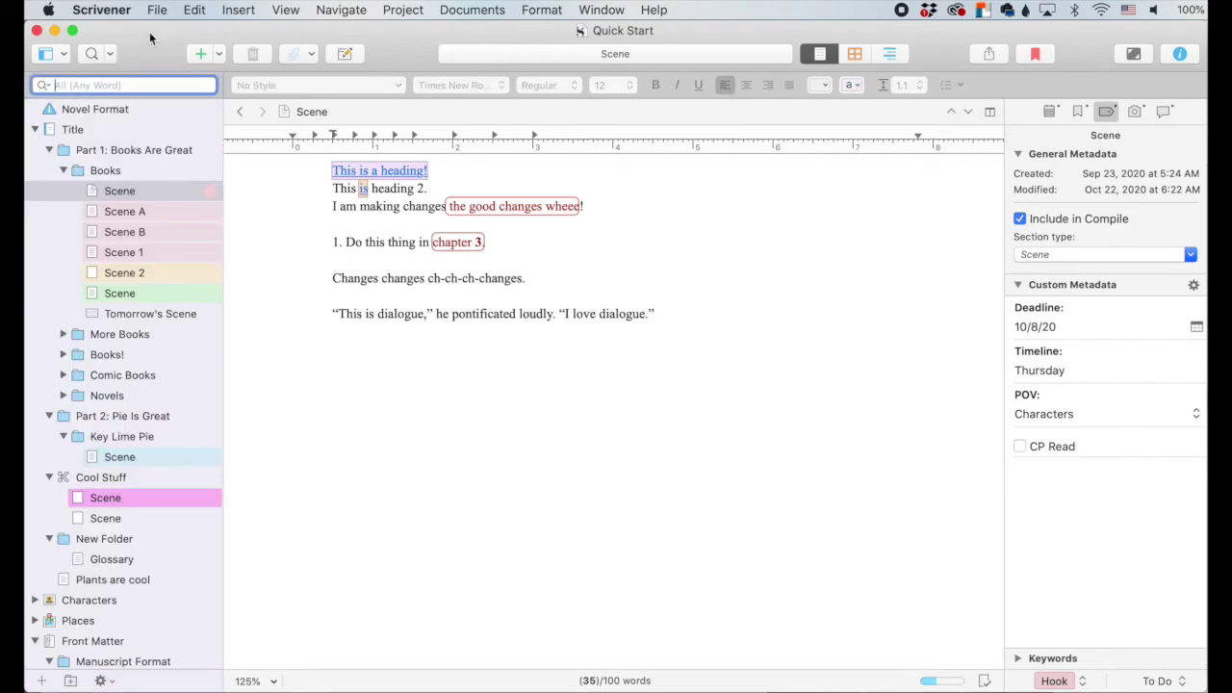
{"action": "left_click", "coordinate": [102, 11]}
{"action": "left_click", "coordinate": [116, 59]}
{"action": "left_click", "coordinate": [825, 349]}
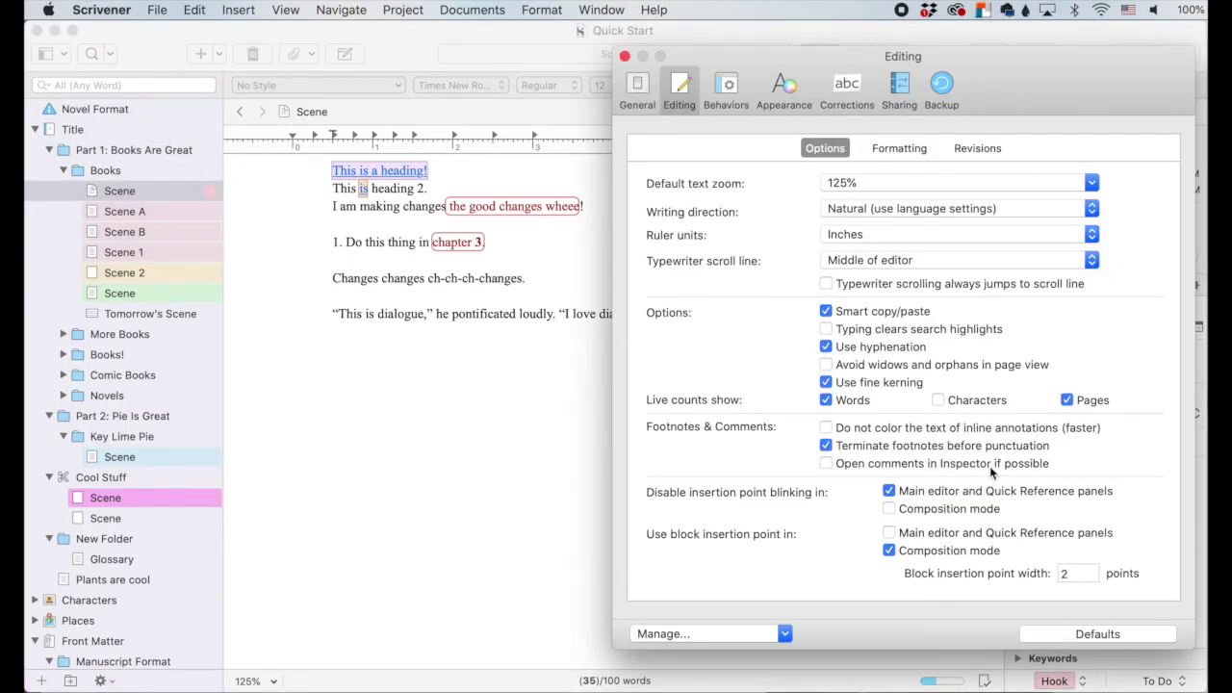
{"action": "left_click", "coordinate": [624, 56]}
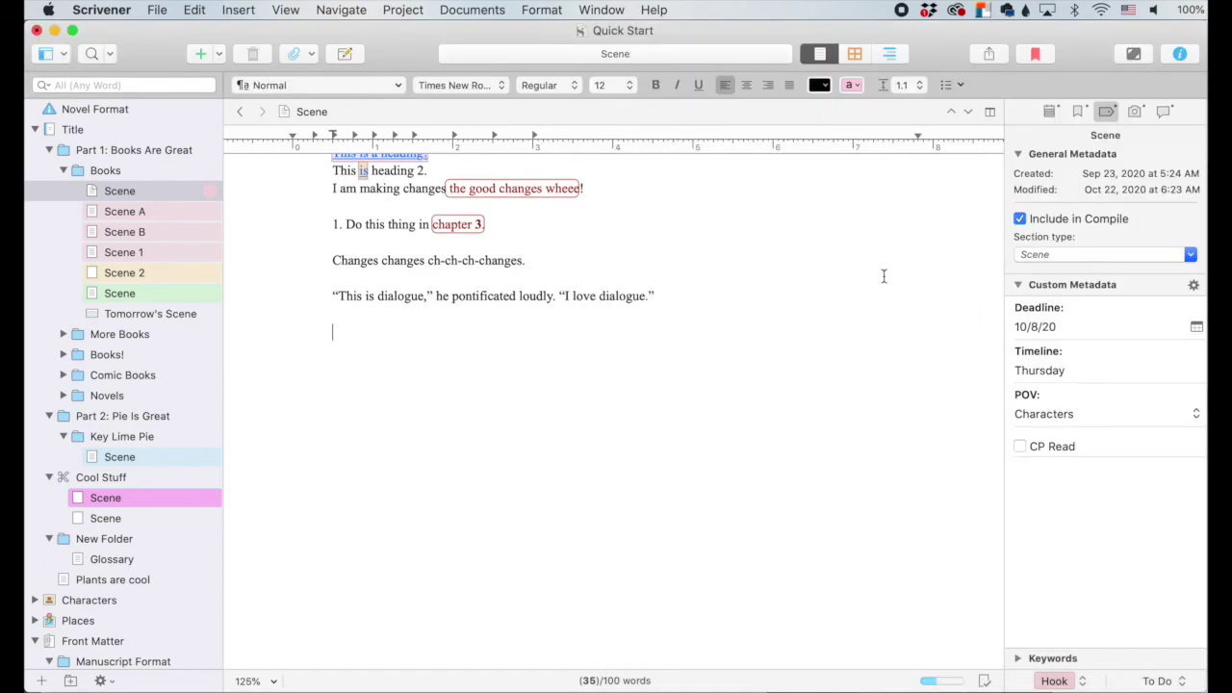
- Delete the empty line below the dialogue line and move the paragraph's right indent to about 2.4 inches
{"action": "key", "text": "BackSpace"}
{"action": "left_click_drag", "start_coordinate": [919, 137], "coordinate": [483, 142]}
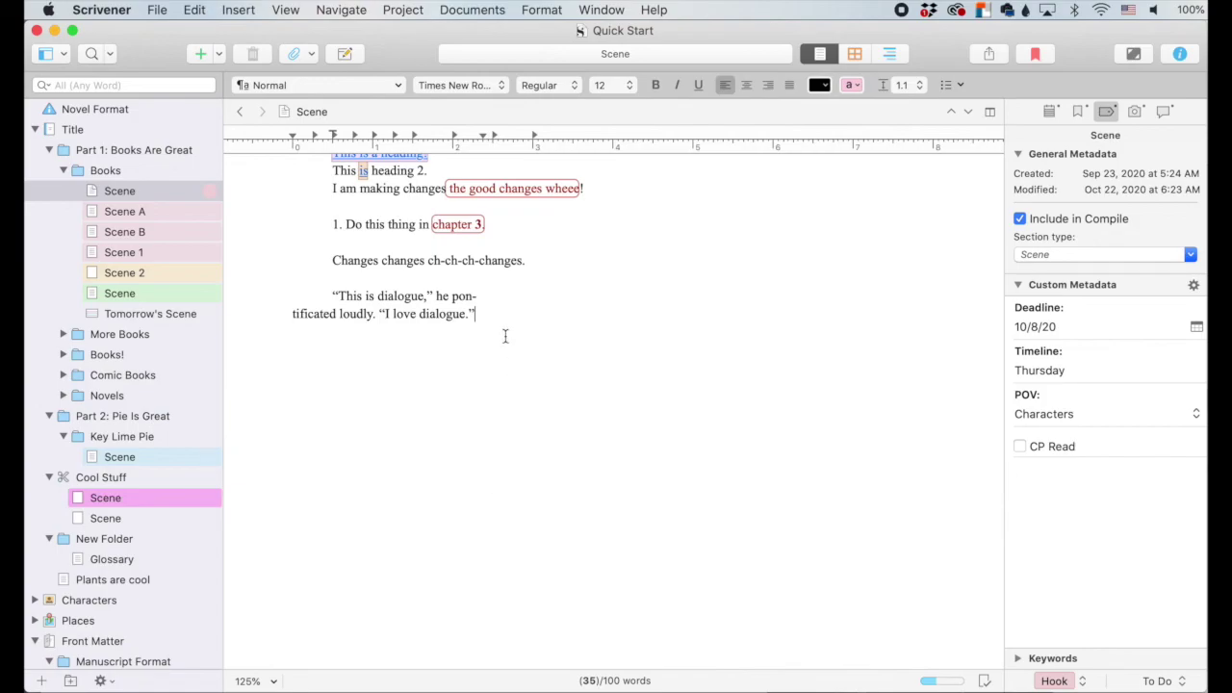
- Disable "Use hyphenation" in the Editing preferences after comparing the dialogue line with the option on and off
{"action": "left_click", "coordinate": [101, 10]}
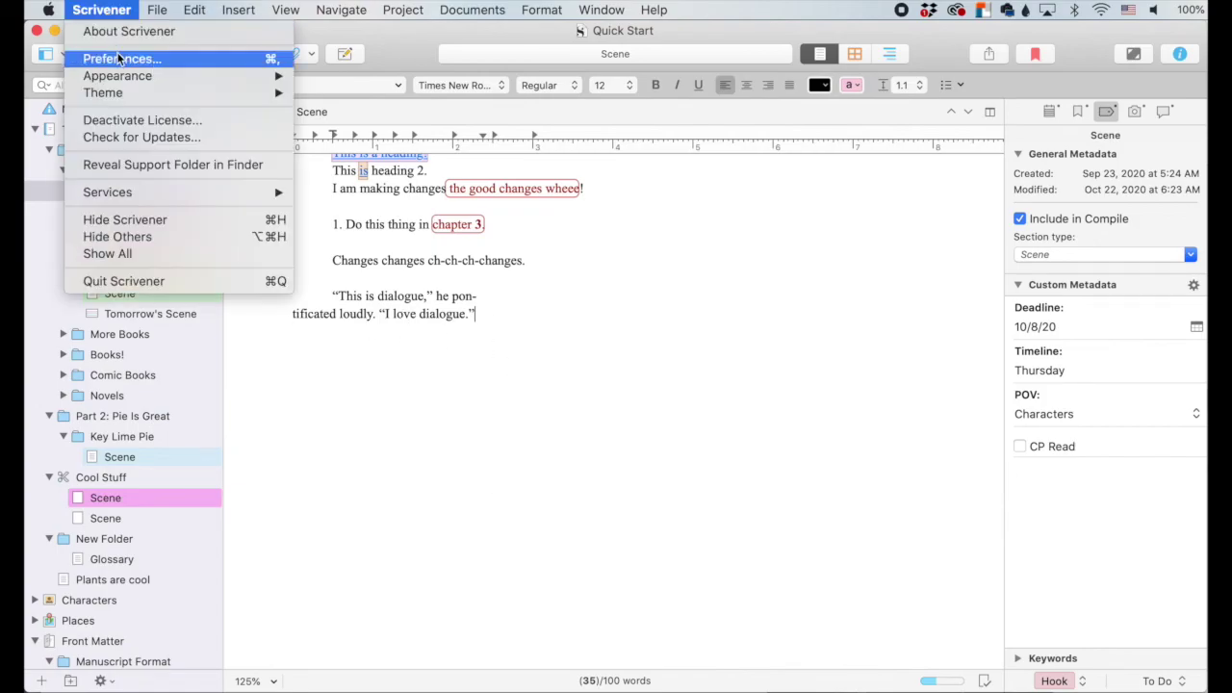
{"action": "left_click", "coordinate": [117, 54]}
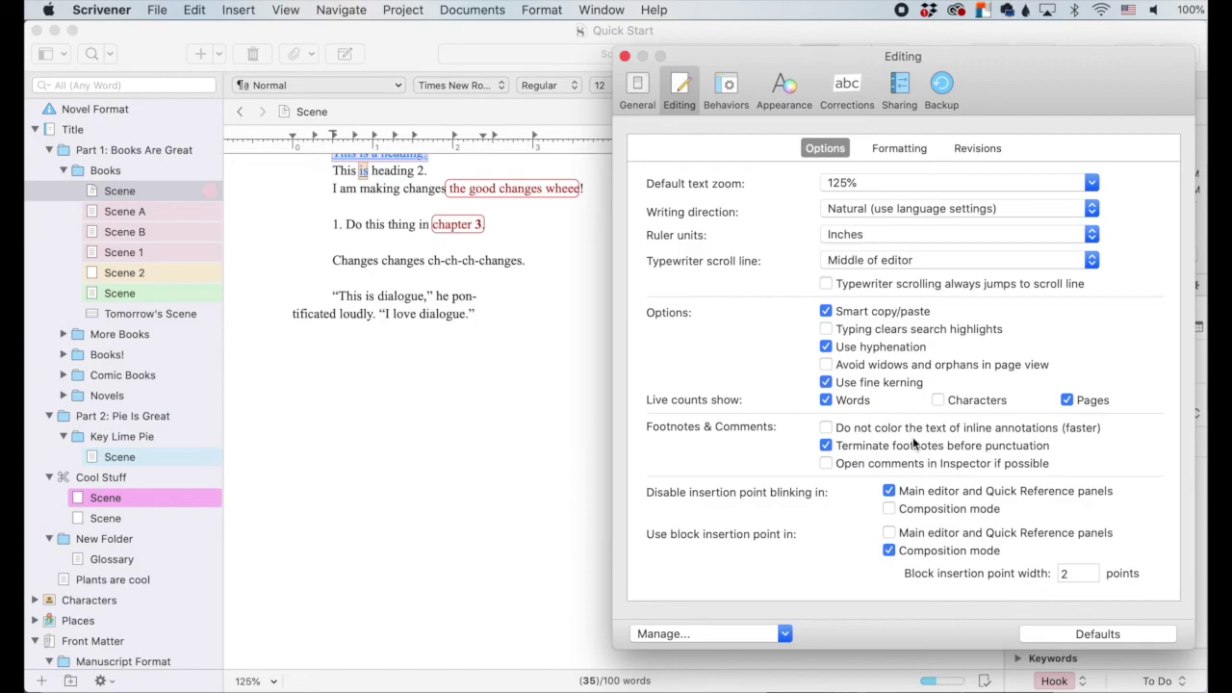
{"action": "left_click", "coordinate": [825, 348]}
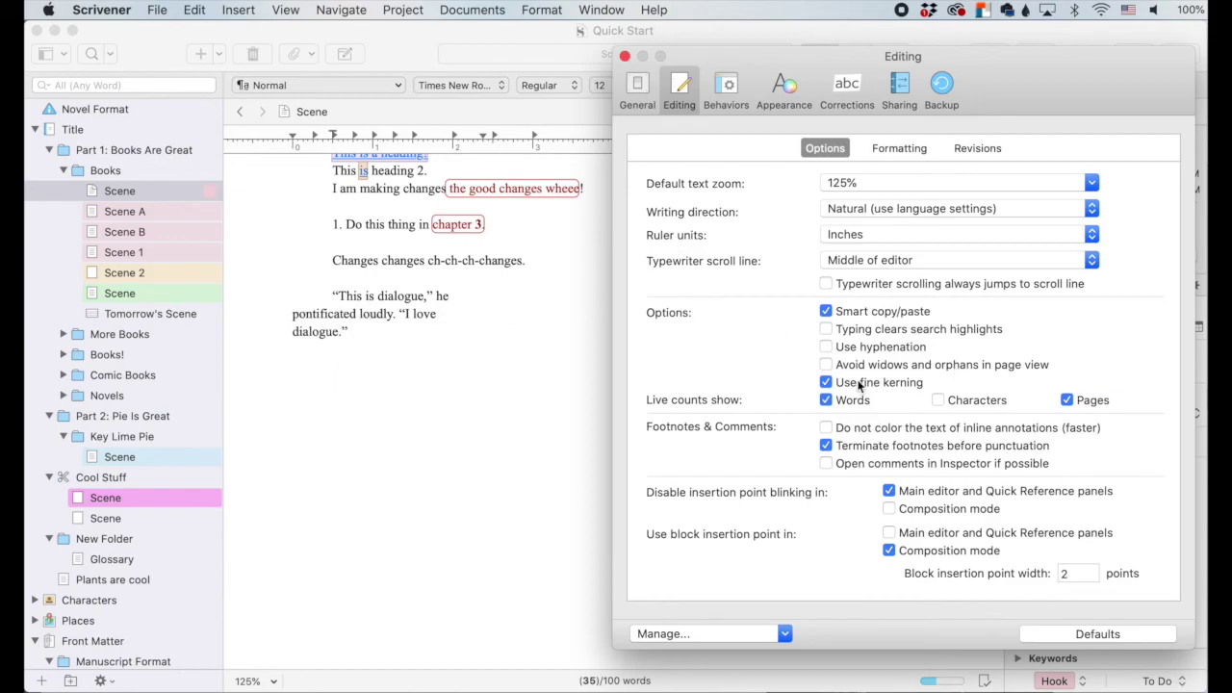
{"action": "left_click", "coordinate": [826, 348]}
{"action": "left_click", "coordinate": [825, 348]}
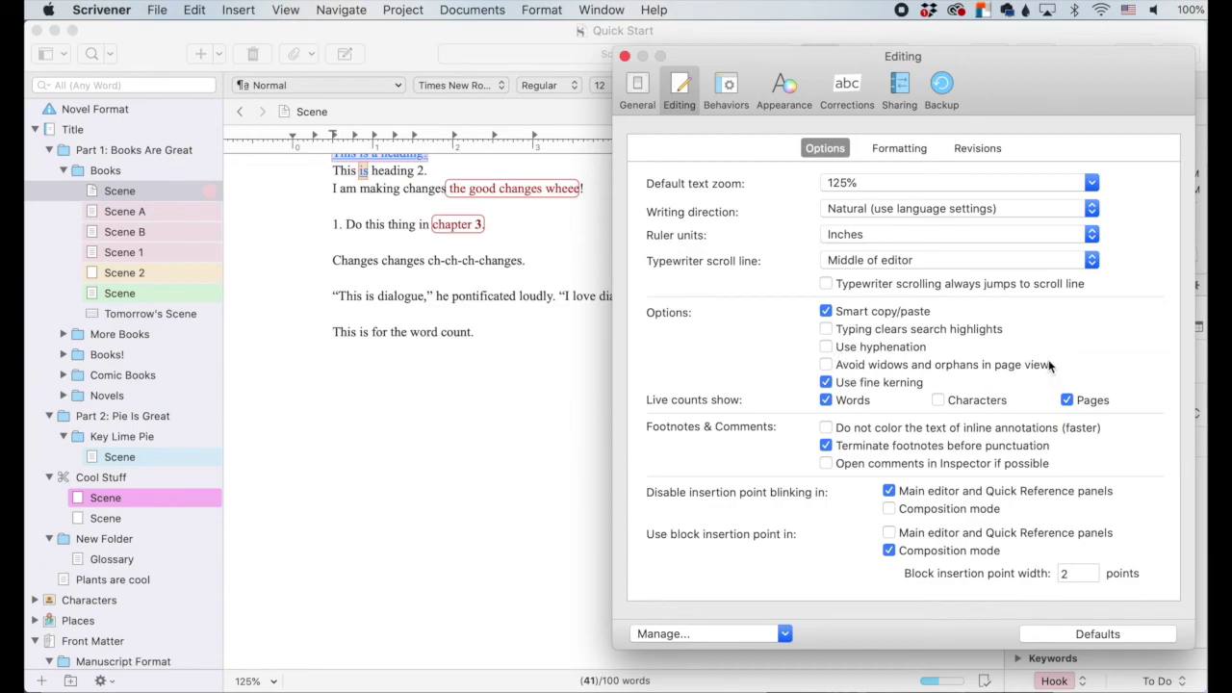
- Return to the document, show it in page view and look through the pages
{"action": "left_click", "coordinate": [457, 383]}
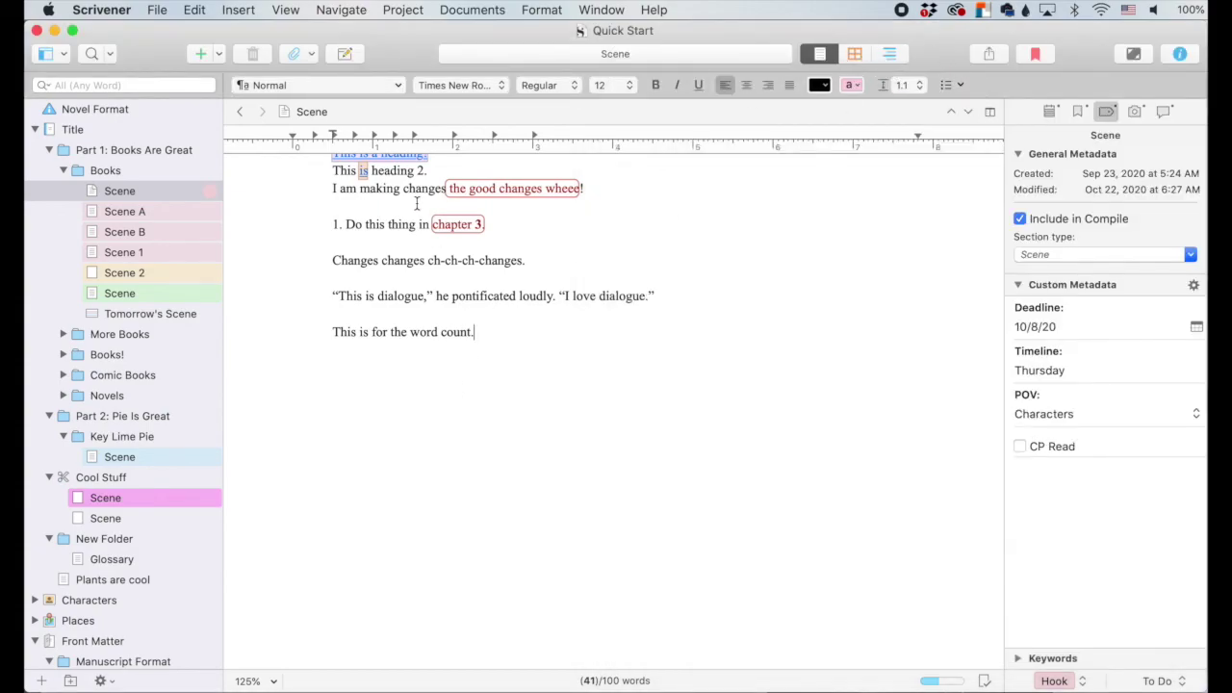
{"action": "left_click", "coordinate": [158, 12]}
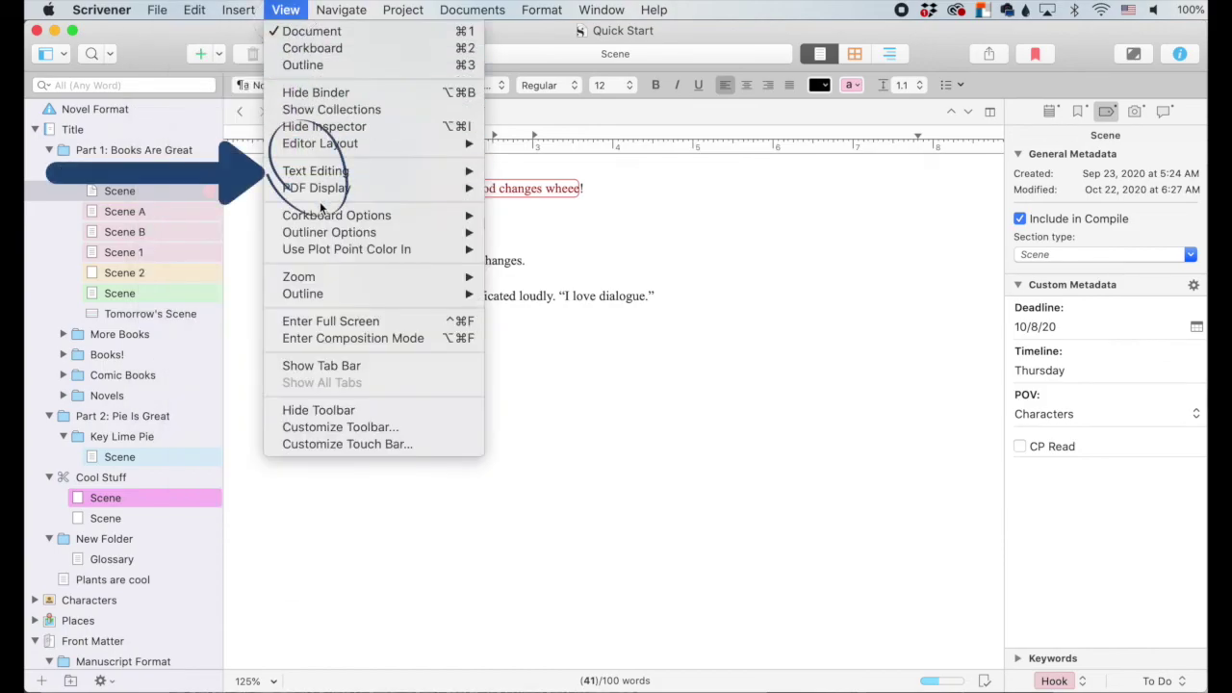
{"action": "mouse_move", "coordinate": [323, 173]}
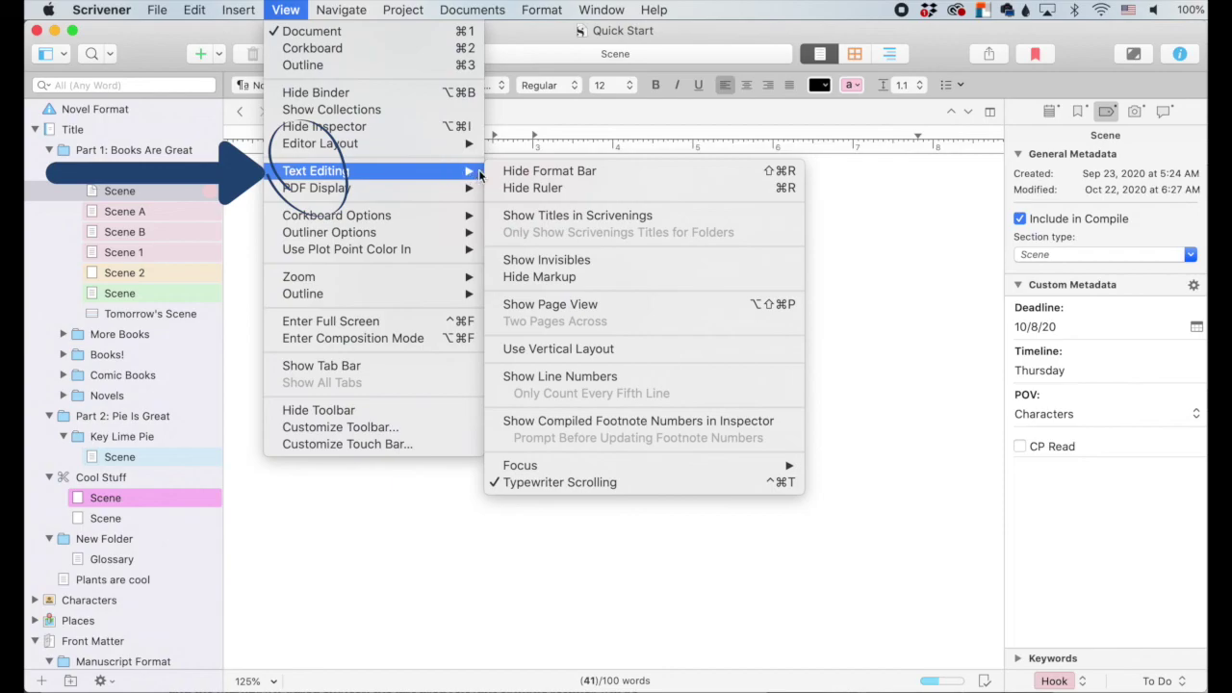
{"action": "left_click", "coordinate": [599, 303]}
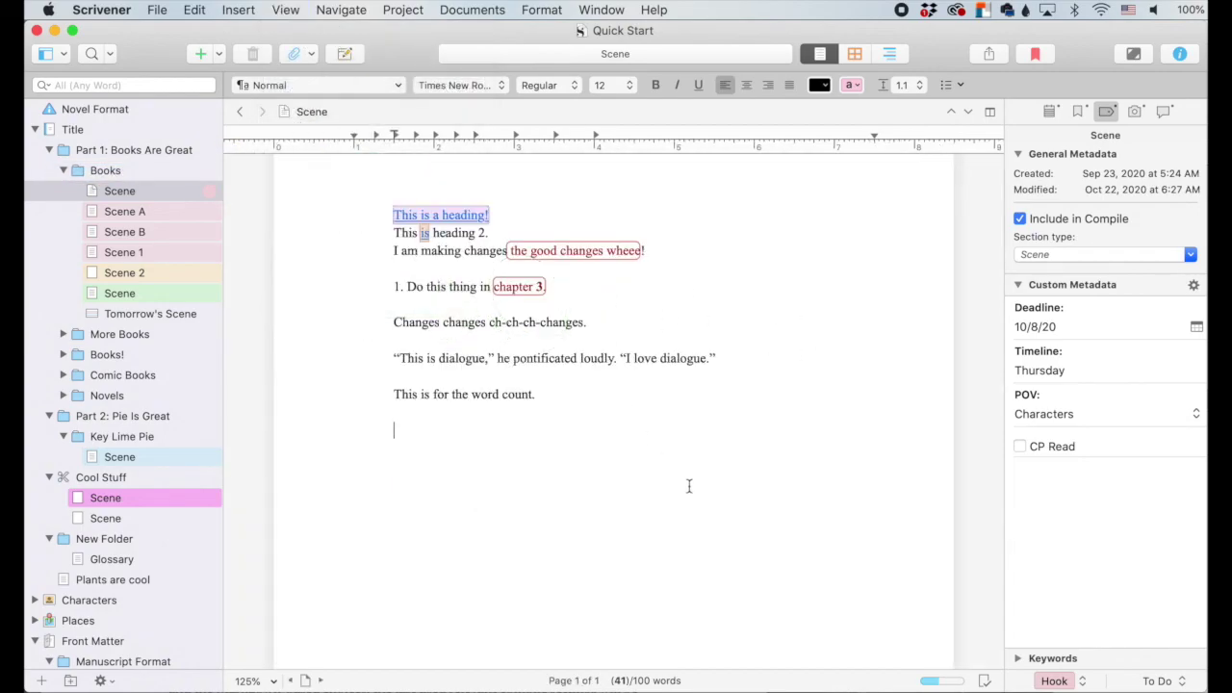
{"action": "scroll", "coordinate": [707, 500], "scroll_direction": "down", "scroll_amount": 5}
{"action": "scroll", "coordinate": [706, 501], "scroll_direction": "down", "scroll_amount": 3}
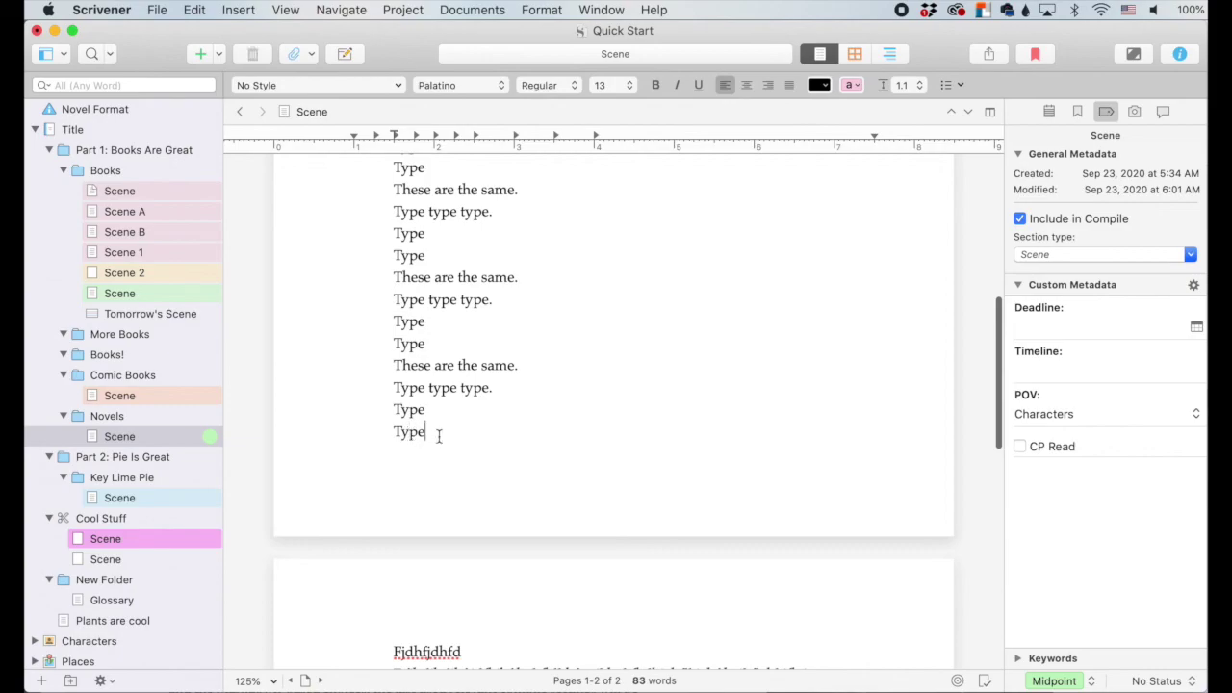
{"action": "scroll", "coordinate": [439, 443], "scroll_direction": "down", "scroll_amount": 2}
{"action": "scroll", "coordinate": [439, 443], "scroll_direction": "down", "scroll_amount": 1}
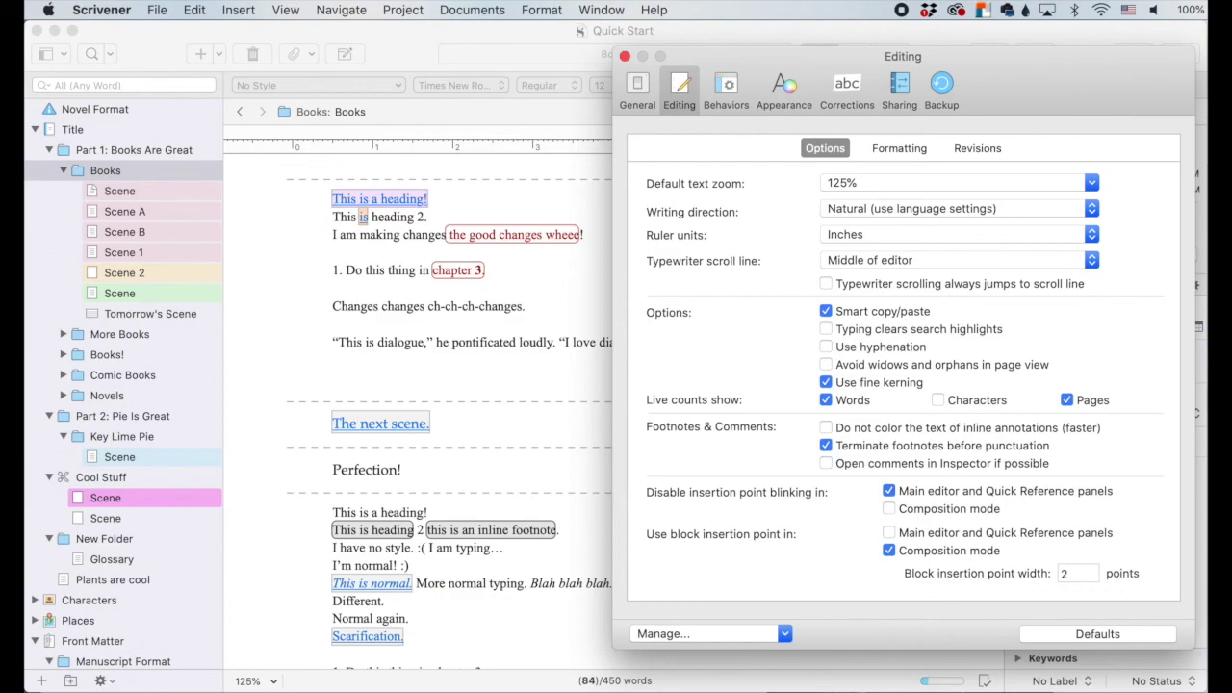
- Toggle "Use fine kerning" off and back on several times to compare the letter spacing in the text
{"action": "left_click", "coordinate": [825, 382]}
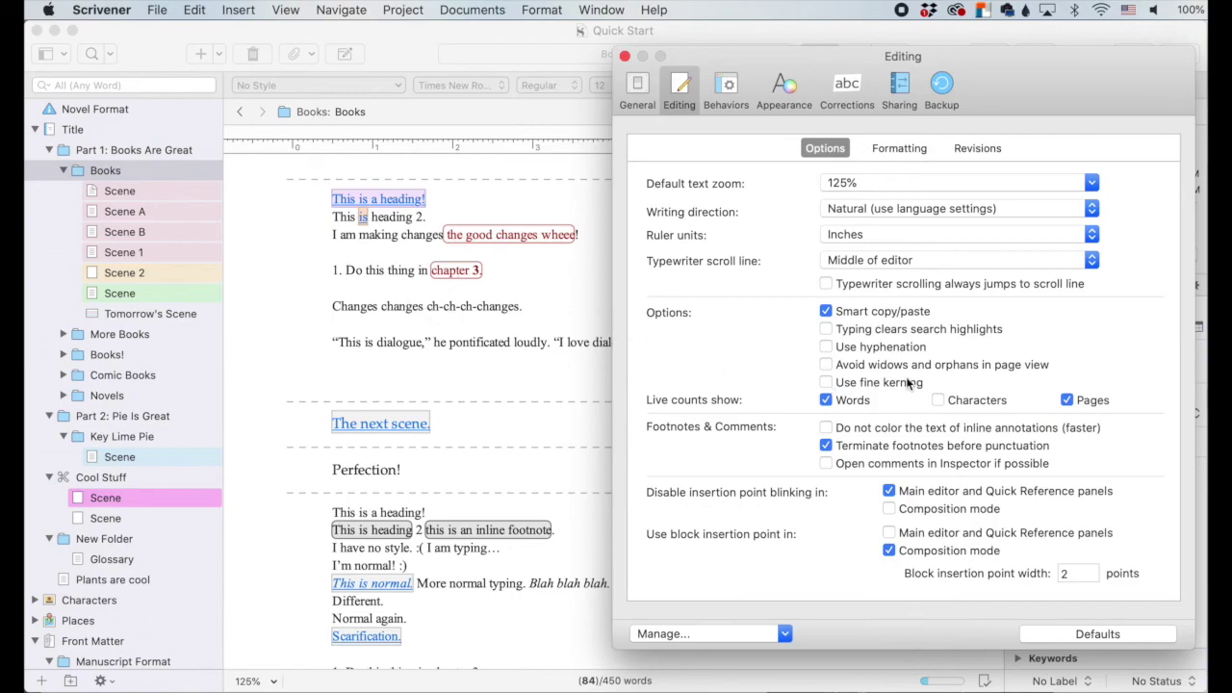
{"action": "left_click", "coordinate": [826, 382]}
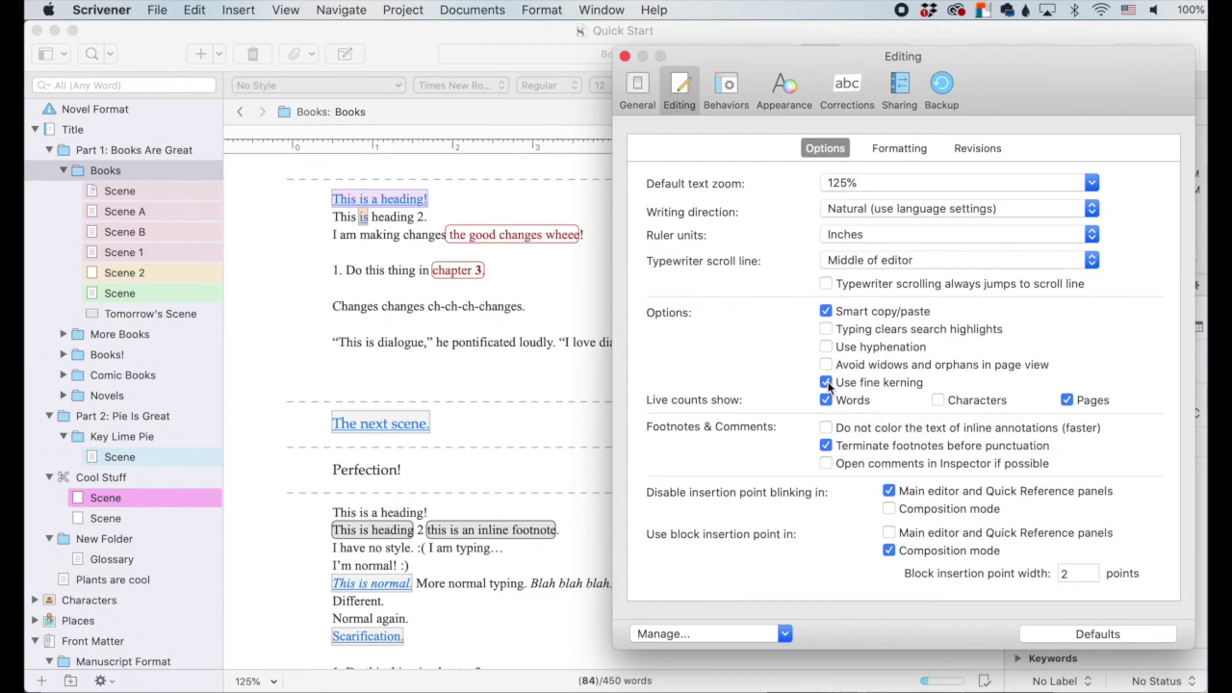
{"action": "left_click", "coordinate": [825, 382]}
{"action": "left_click", "coordinate": [826, 383]}
{"action": "left_click", "coordinate": [826, 383]}
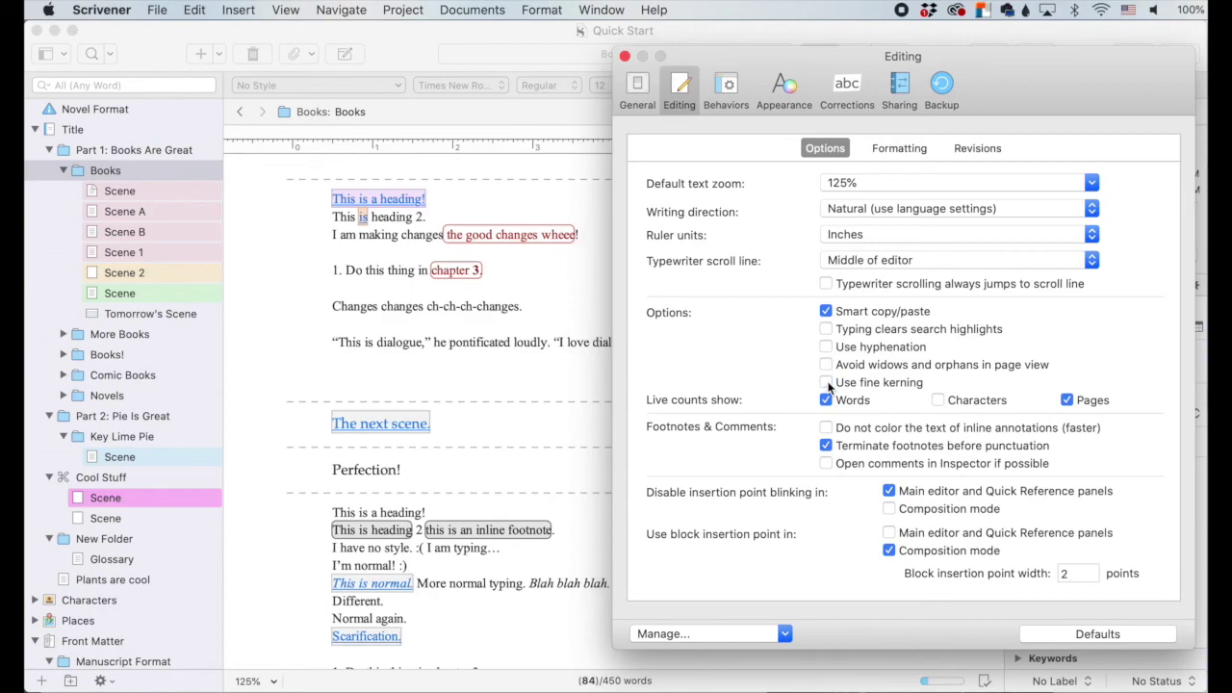
{"action": "left_click", "coordinate": [826, 382]}
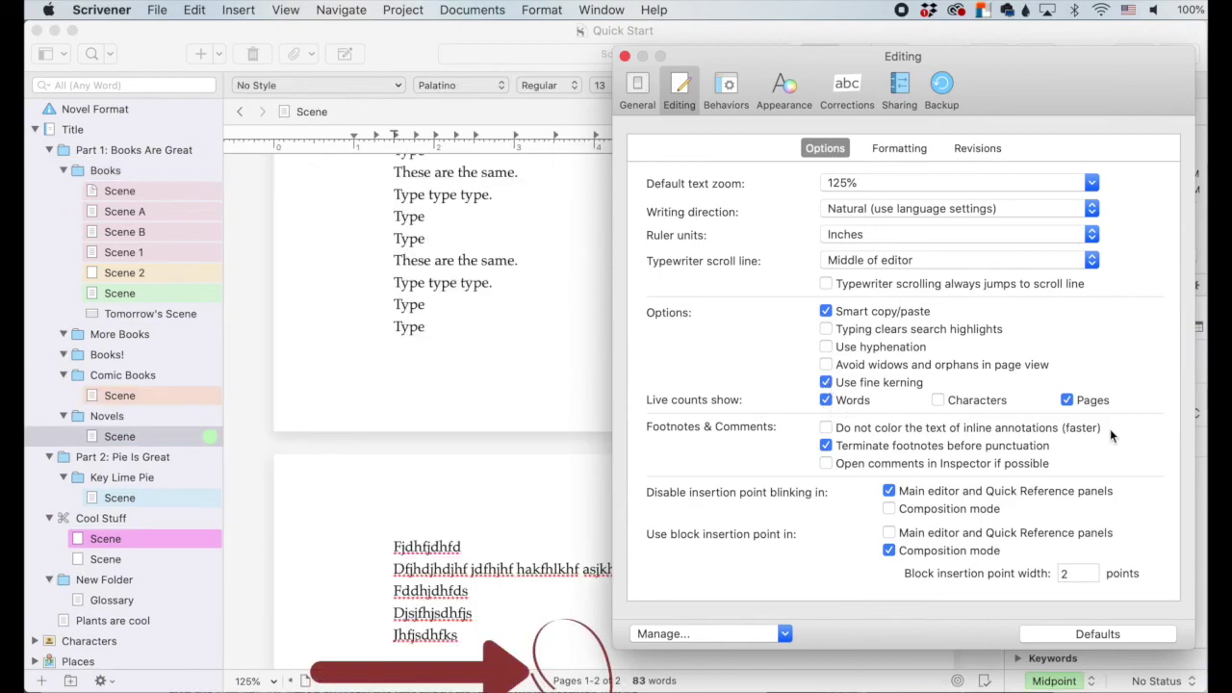
- Toggle the Words and Pages live counts off and back on, and enable the Characters live count
{"action": "left_click", "coordinate": [828, 400]}
{"action": "left_click", "coordinate": [828, 400]}
{"action": "left_click", "coordinate": [1068, 400]}
{"action": "left_click", "coordinate": [1068, 400]}
{"action": "left_click", "coordinate": [938, 401]}
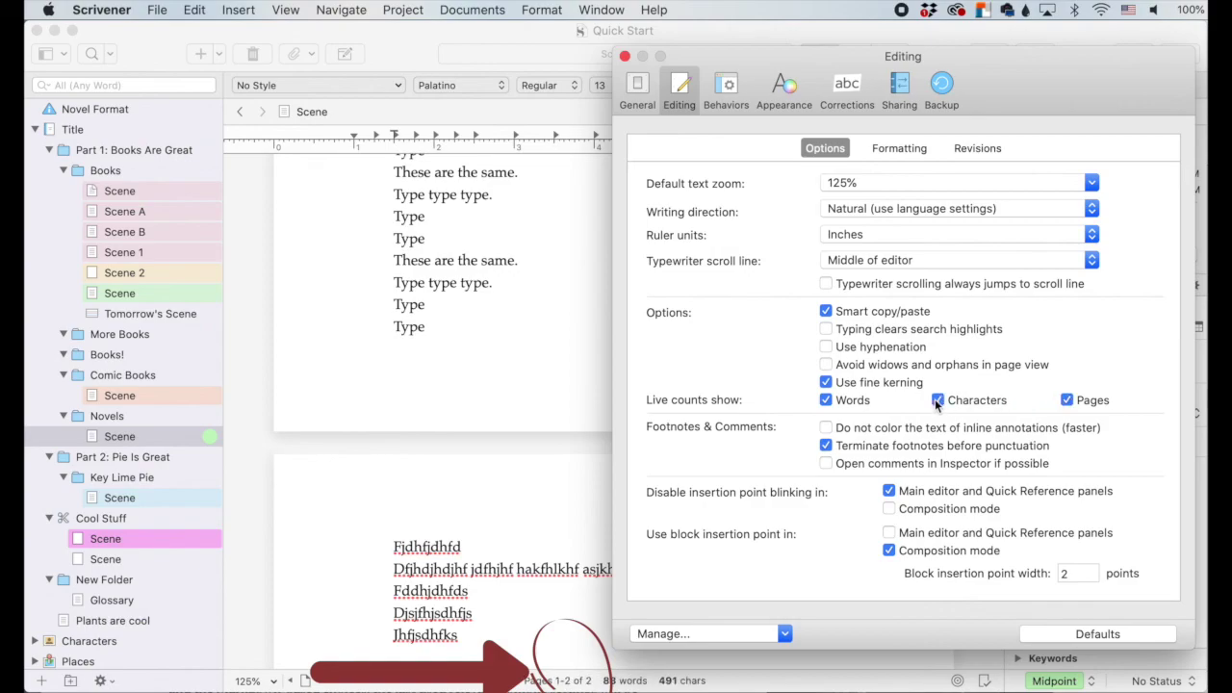
- Turn off the Words and Characters live counts so that only Pages stays enabled
{"action": "left_click", "coordinate": [826, 401]}
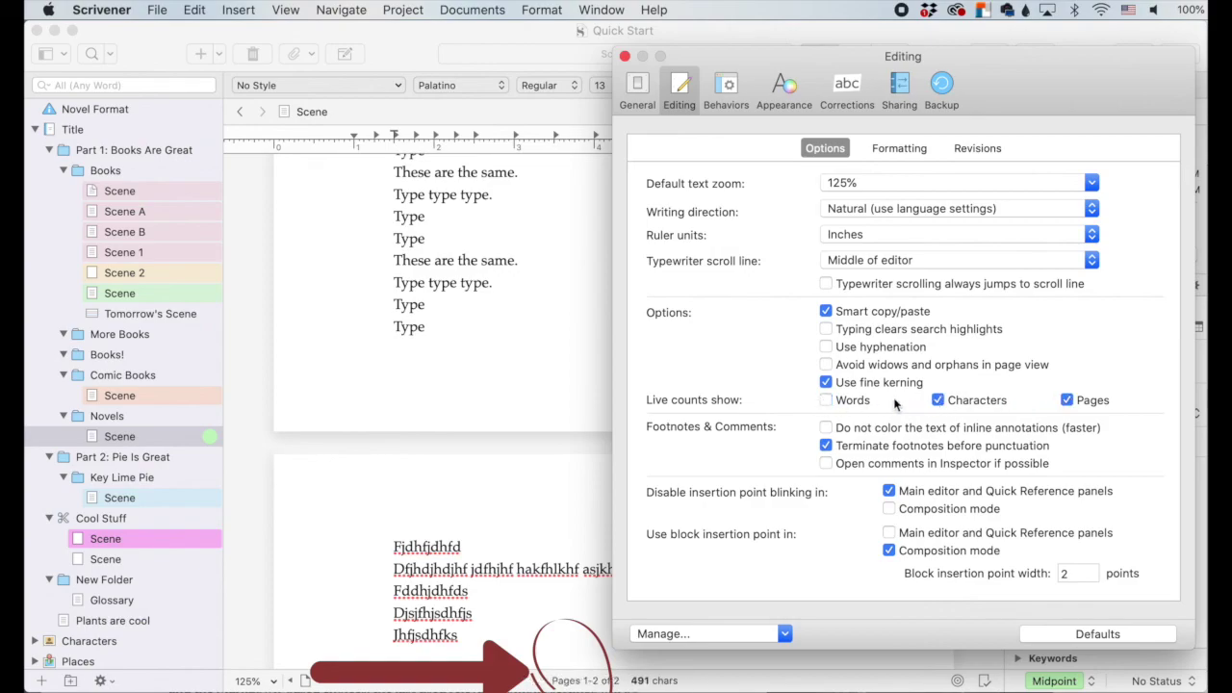
{"action": "left_click", "coordinate": [938, 400]}
{"action": "left_click", "coordinate": [1066, 401]}
{"action": "left_click", "coordinate": [1067, 401]}
{"action": "left_click", "coordinate": [940, 401]}
{"action": "left_click", "coordinate": [941, 402]}
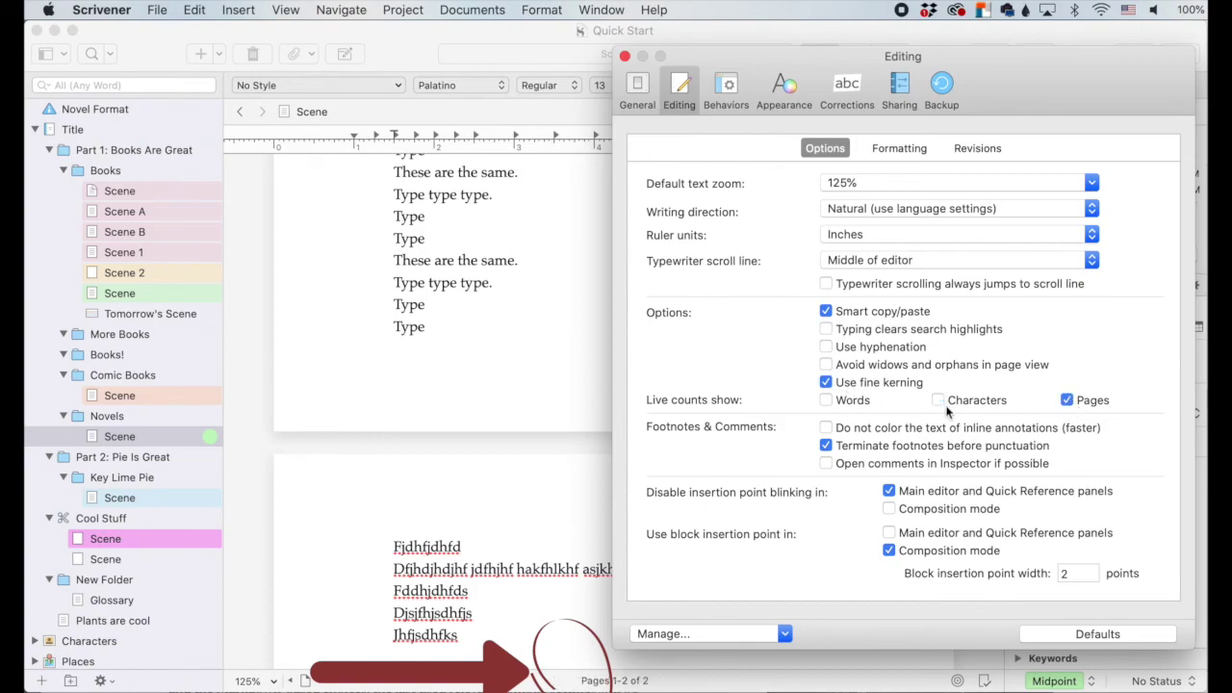
- Close the preferences and check the scene's full text statistics
{"action": "key", "text": "super+w"}
{"action": "left_click", "coordinate": [590, 685]}
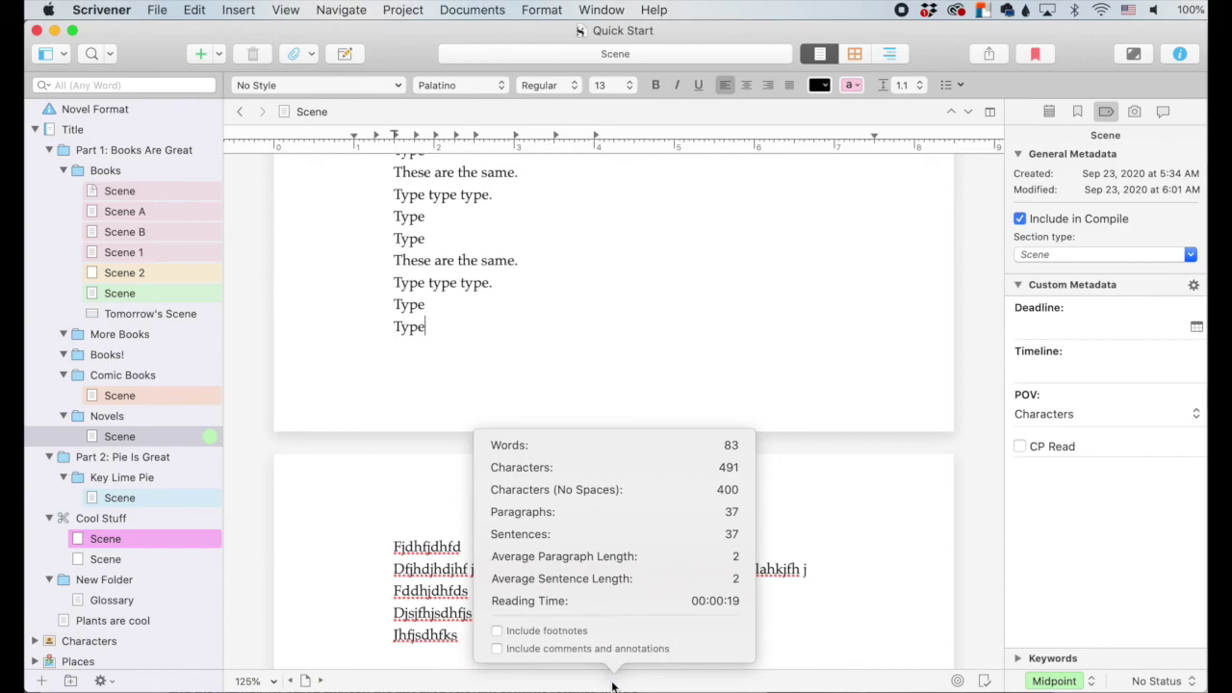
{"action": "left_click", "coordinate": [591, 687]}
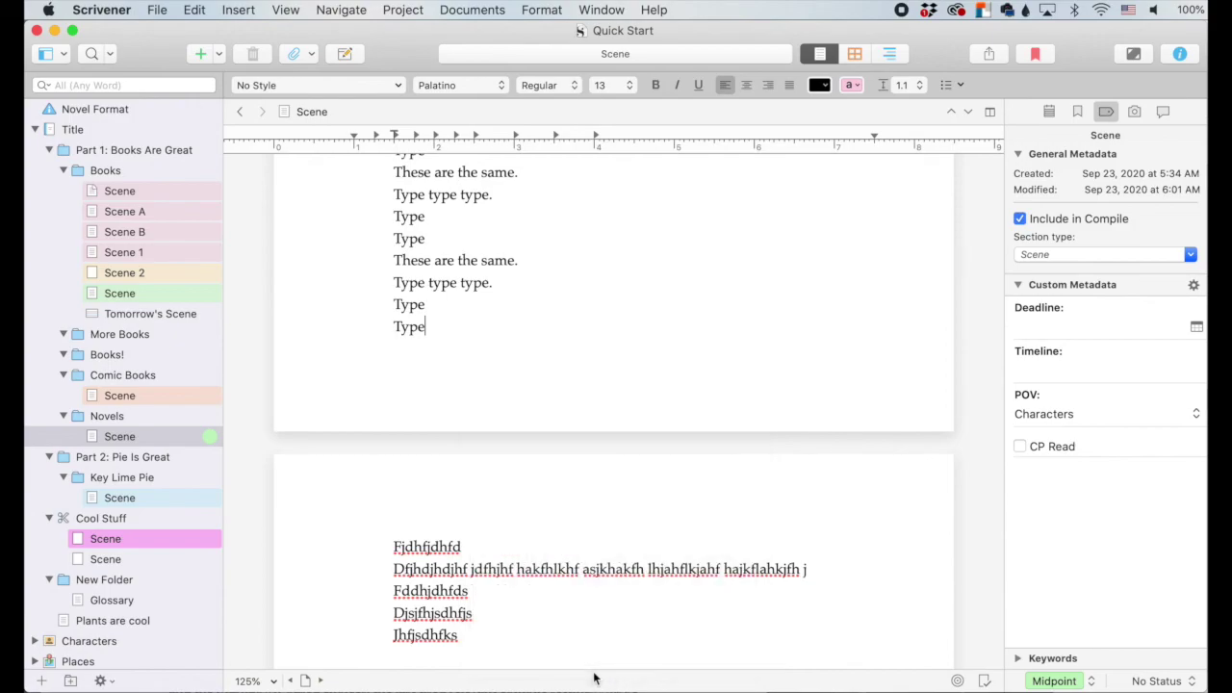
- Re-enable the Words live count in the Editing preferences and close them
{"action": "left_click", "coordinate": [104, 9]}
{"action": "left_click", "coordinate": [109, 59]}
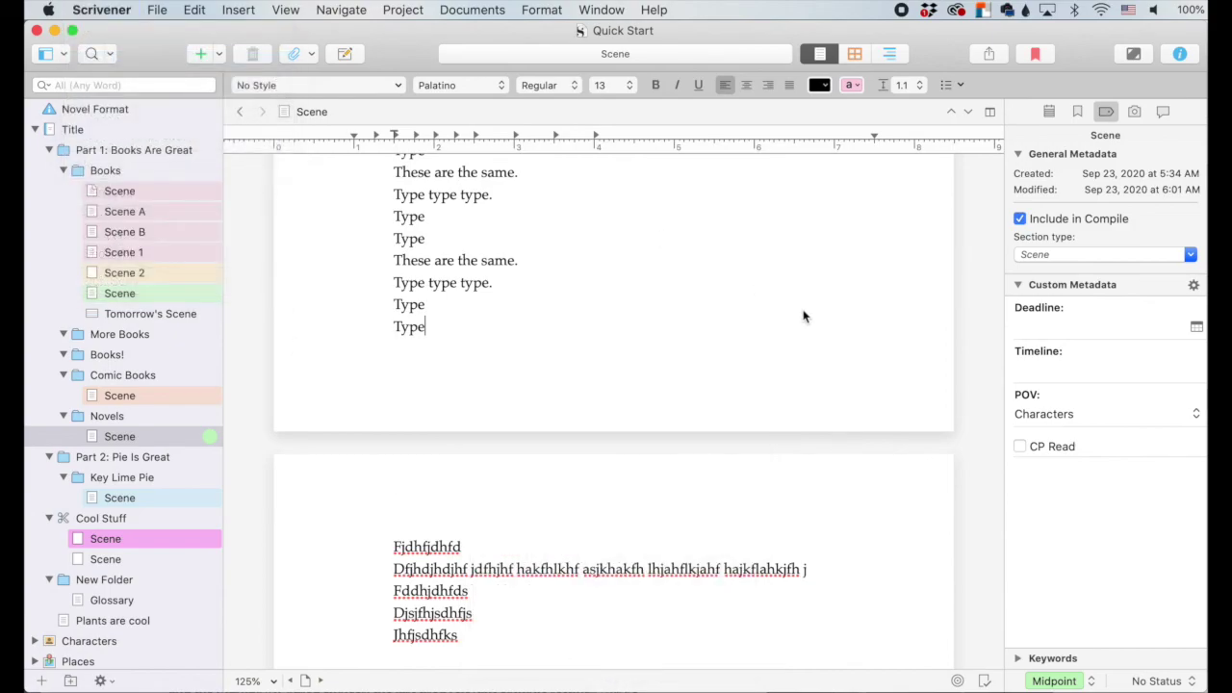
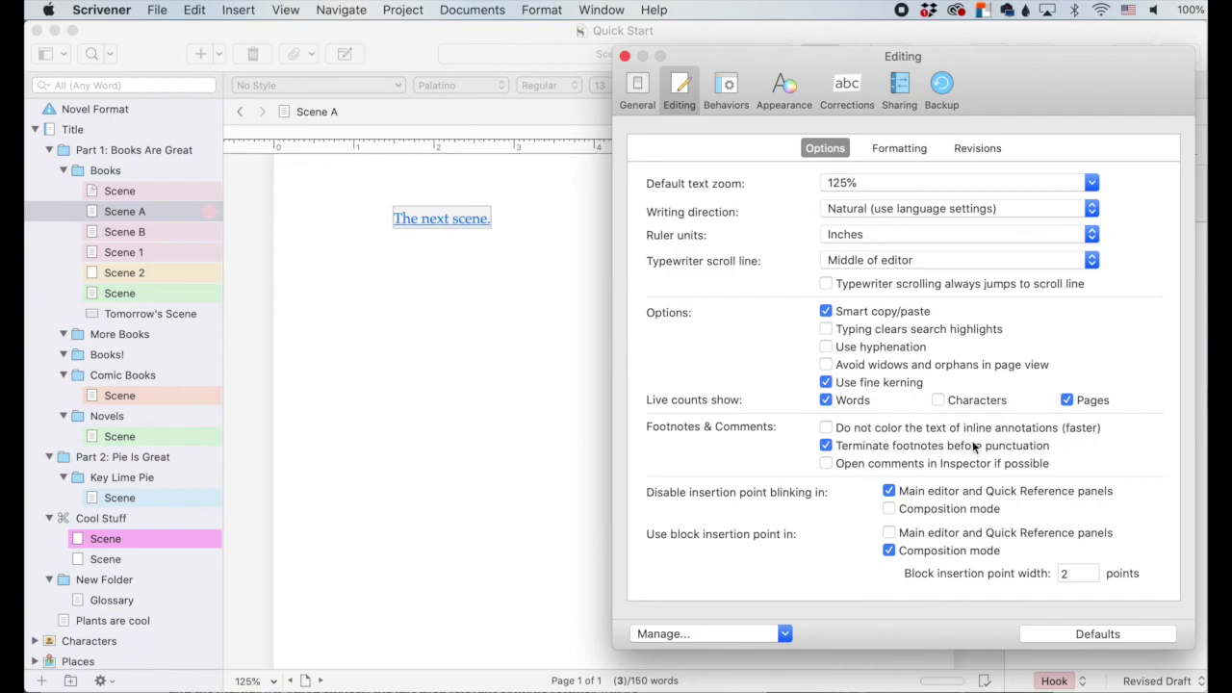
{"action": "key", "text": "super+w"}
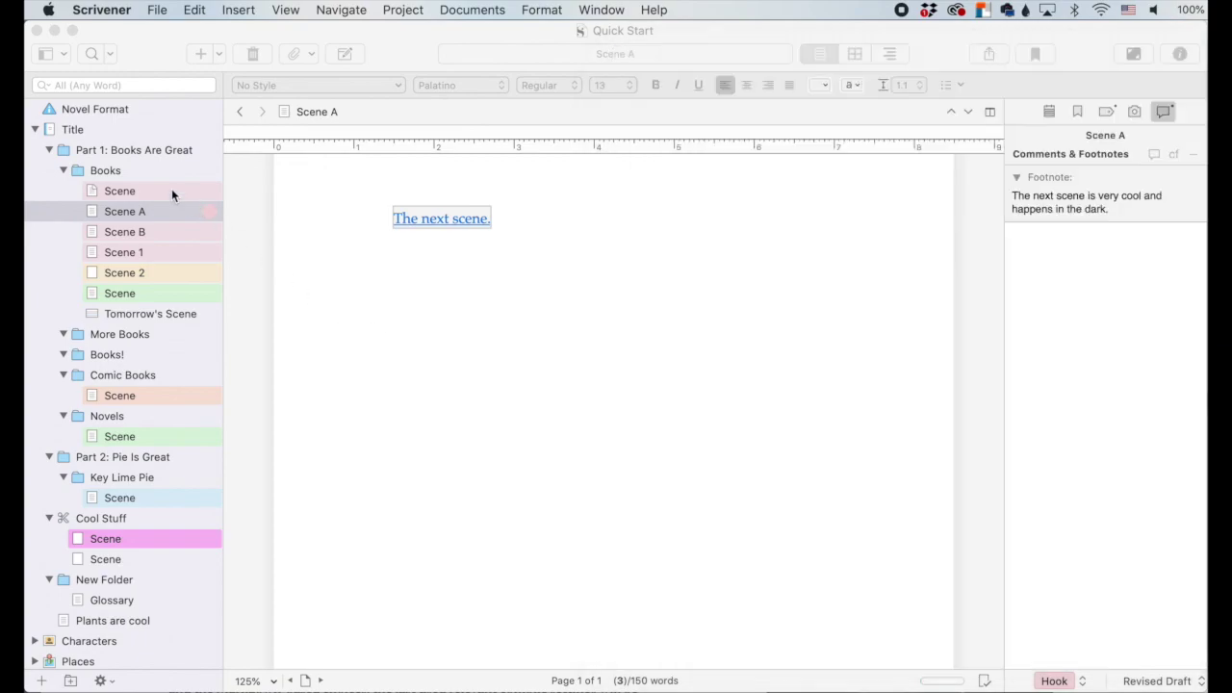
- Display the Books folder's scenes together and toggle "Do not color the text of inline annotations (faster)" on and back off to compare the annotations
{"action": "left_click", "coordinate": [106, 171]}
{"action": "scroll", "coordinate": [488, 332], "scroll_direction": "down", "scroll_amount": 1}
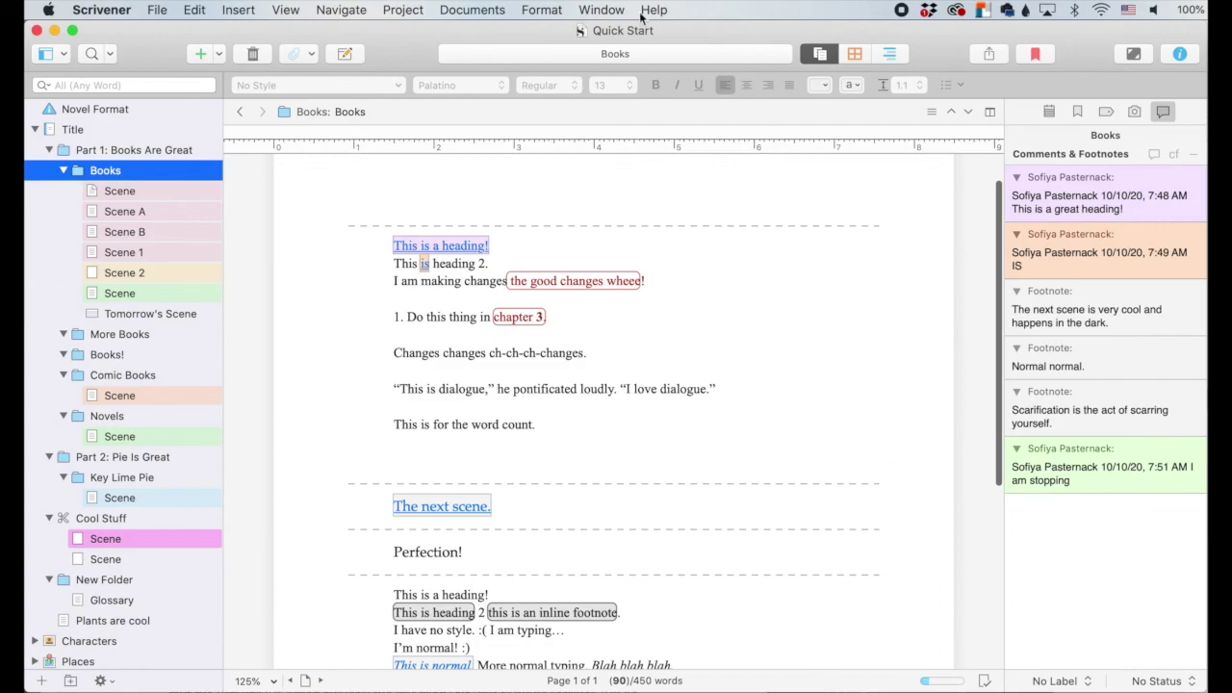
{"action": "left_click", "coordinate": [113, 10]}
{"action": "left_click", "coordinate": [116, 60]}
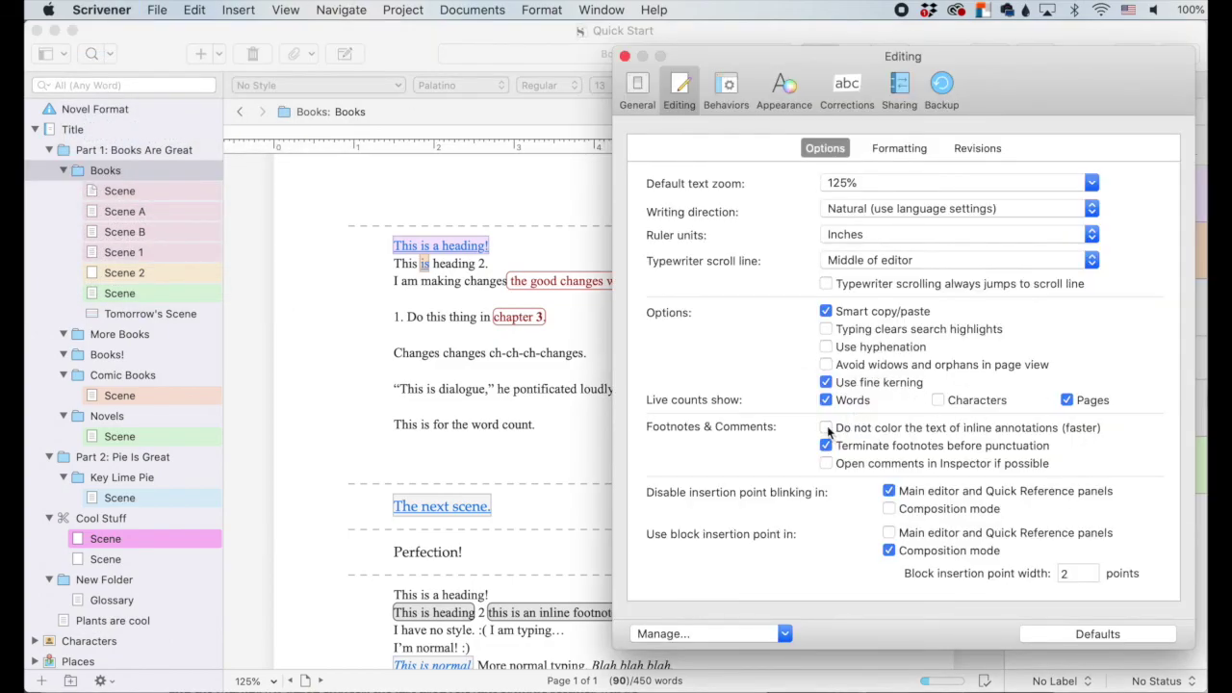
{"action": "left_click", "coordinate": [826, 429]}
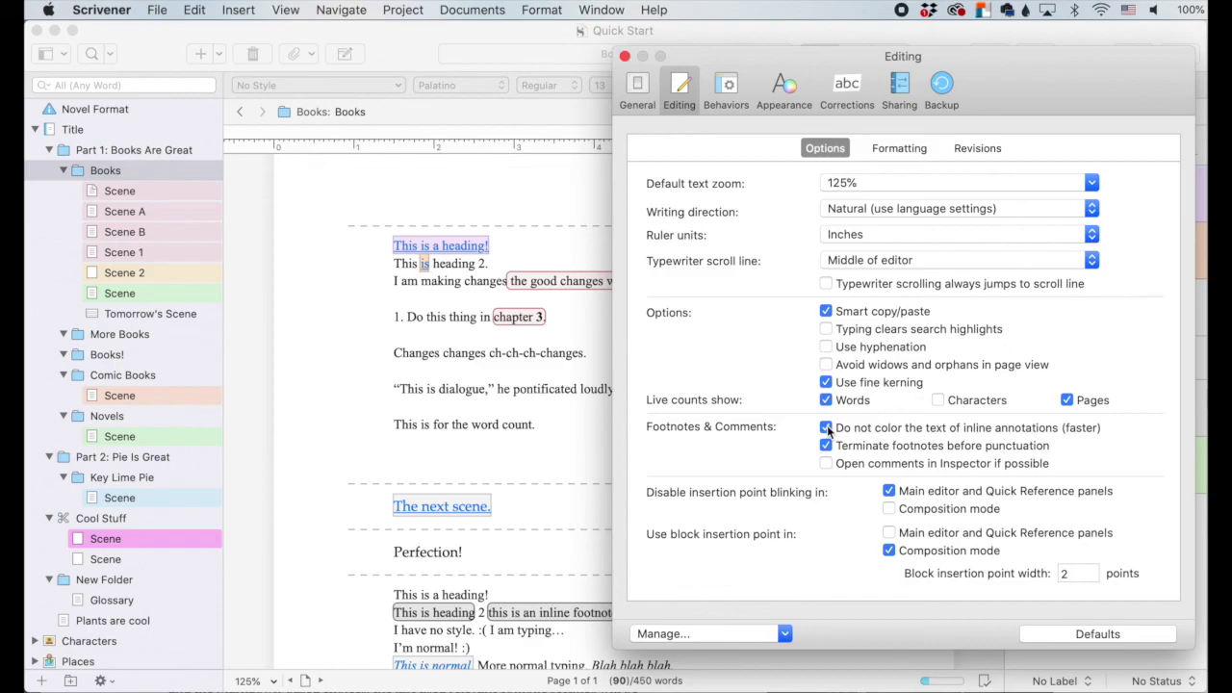
{"action": "left_click", "coordinate": [826, 428]}
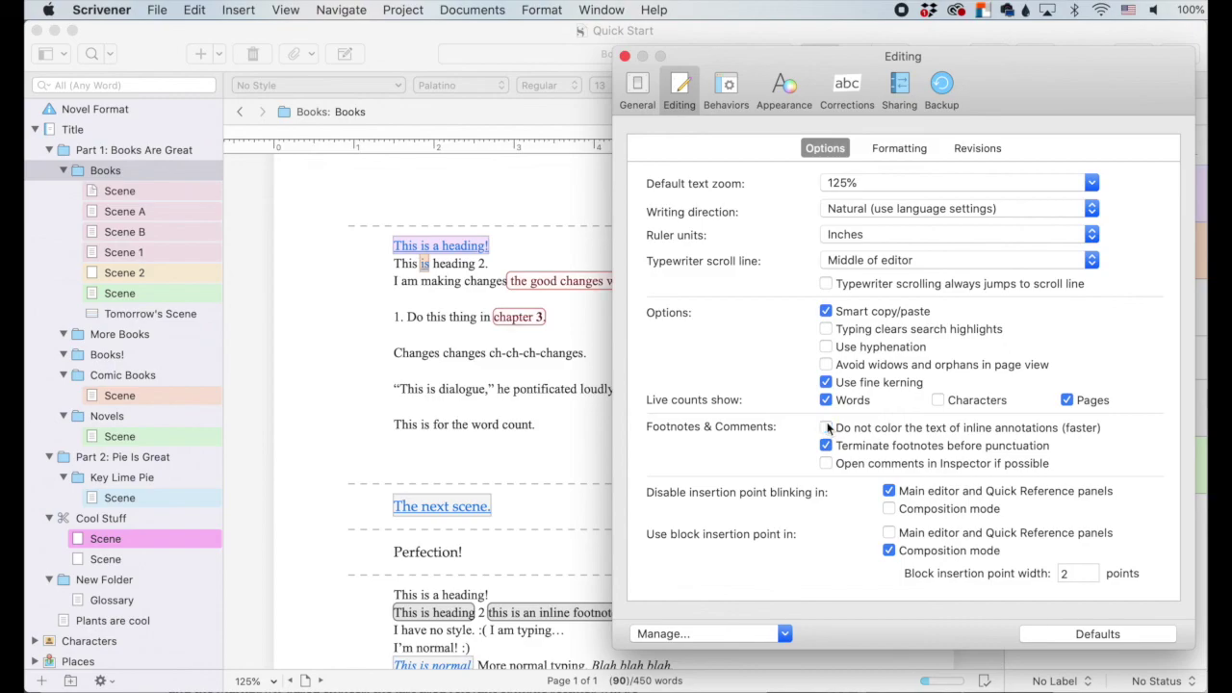
{"action": "left_click", "coordinate": [825, 429]}
{"action": "left_click", "coordinate": [826, 428]}
{"action": "key", "text": "super+w"}
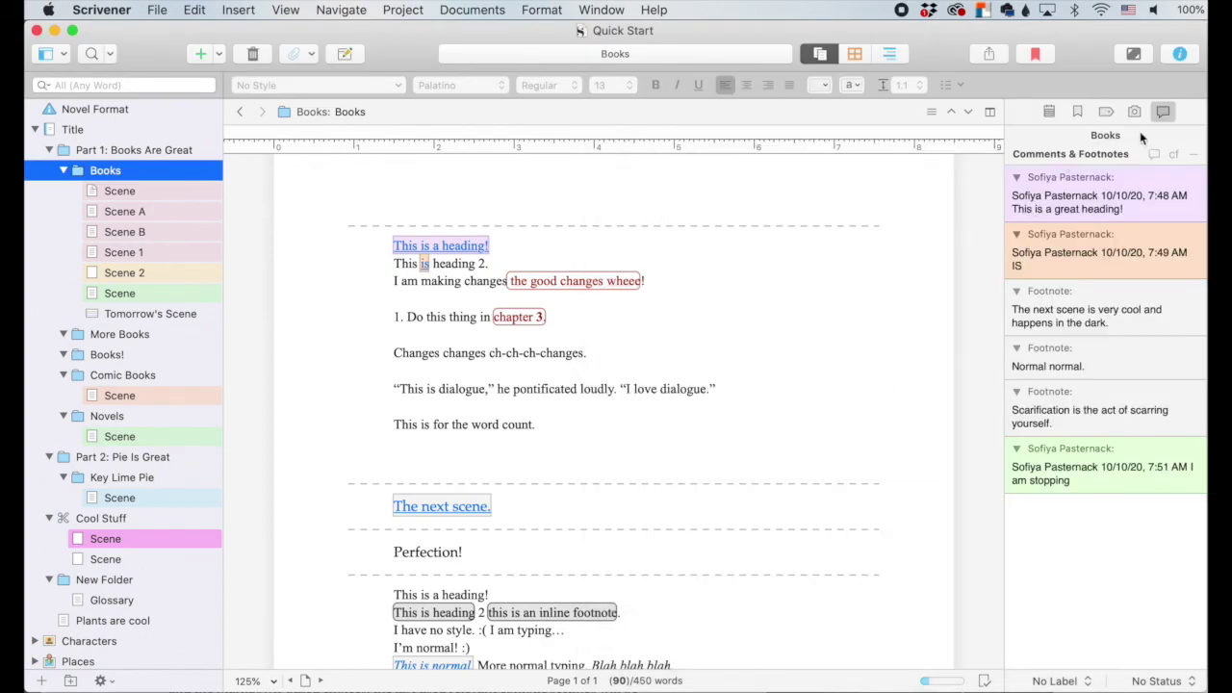
- Hide the Inspector and open the comment attached to the heading "This is a heading!"
{"action": "left_click", "coordinate": [1180, 53]}
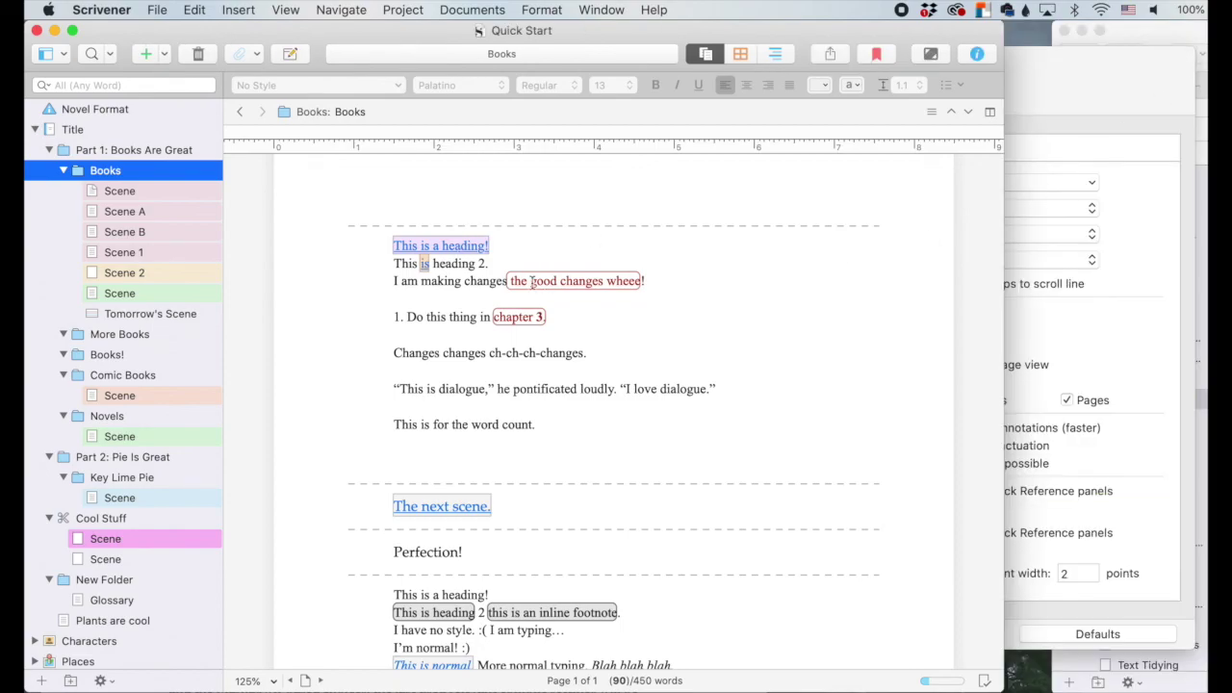
{"action": "left_click", "coordinate": [472, 245]}
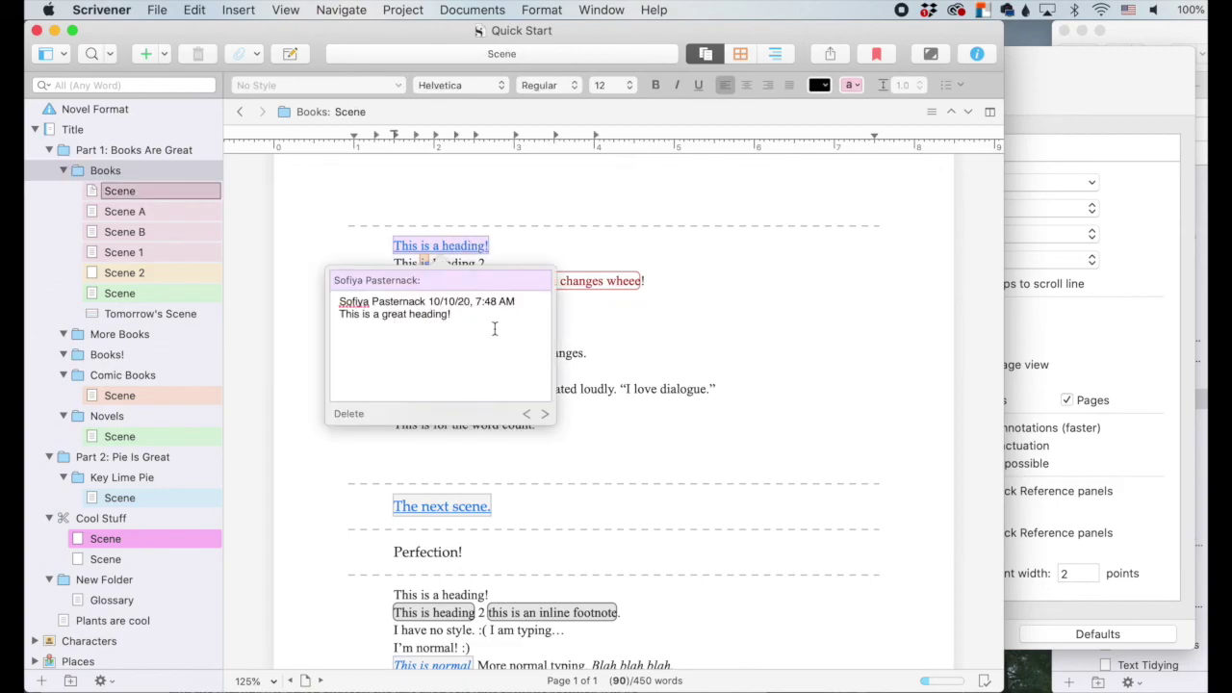
- Enable "Open comments in Inspector if possible" in the Editing preferences and return to the editor
{"action": "left_click", "coordinate": [1088, 327]}
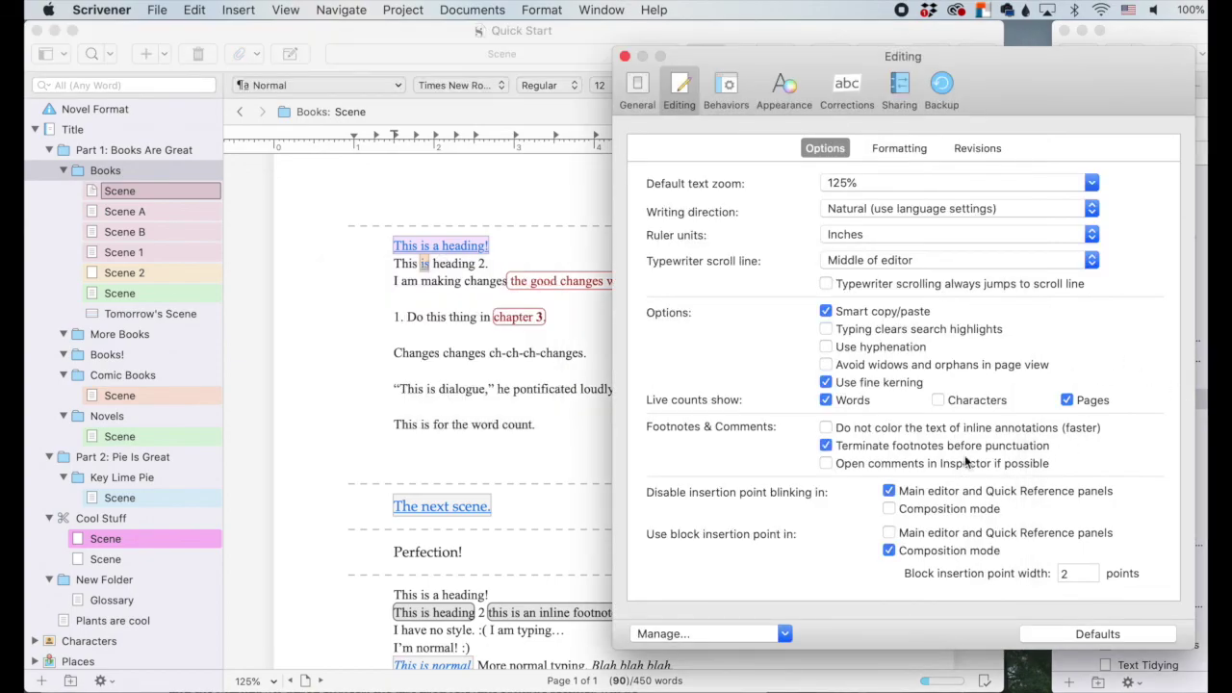
{"action": "left_click", "coordinate": [826, 463]}
{"action": "left_click", "coordinate": [470, 468]}
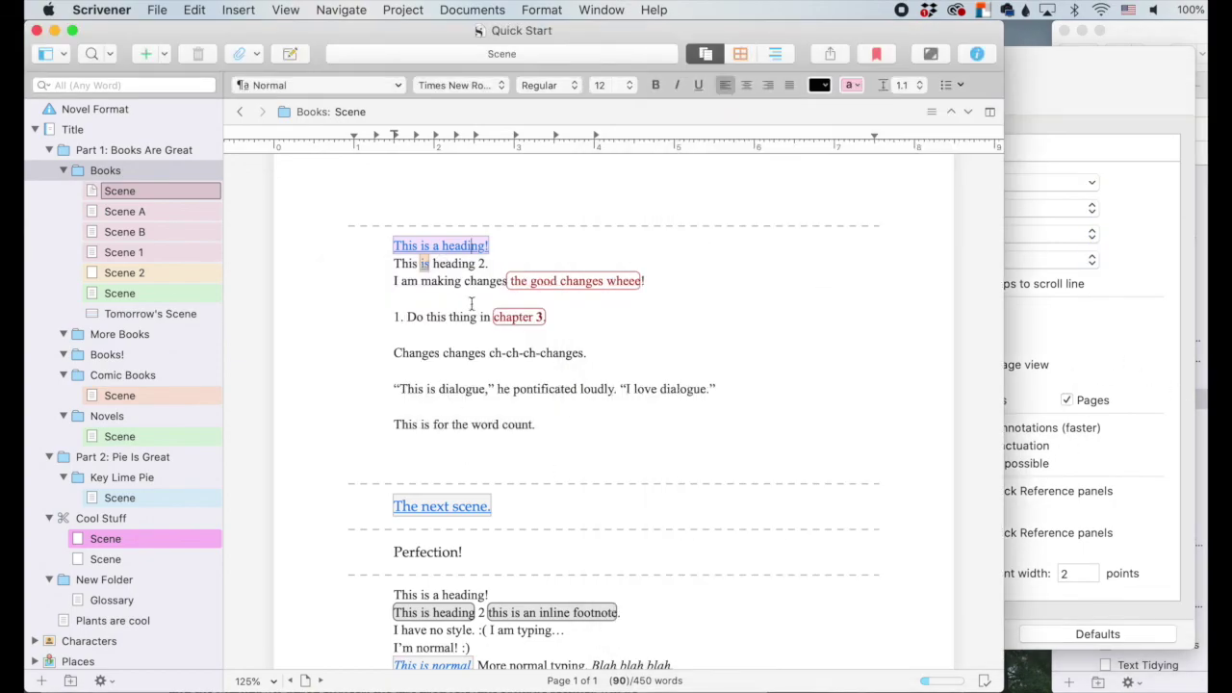
- Open the comment on "This is a heading!" in the Inspector, and turn off "Open comments in Inspector if possible" in the Editing preferences
{"action": "left_click", "coordinate": [461, 246]}
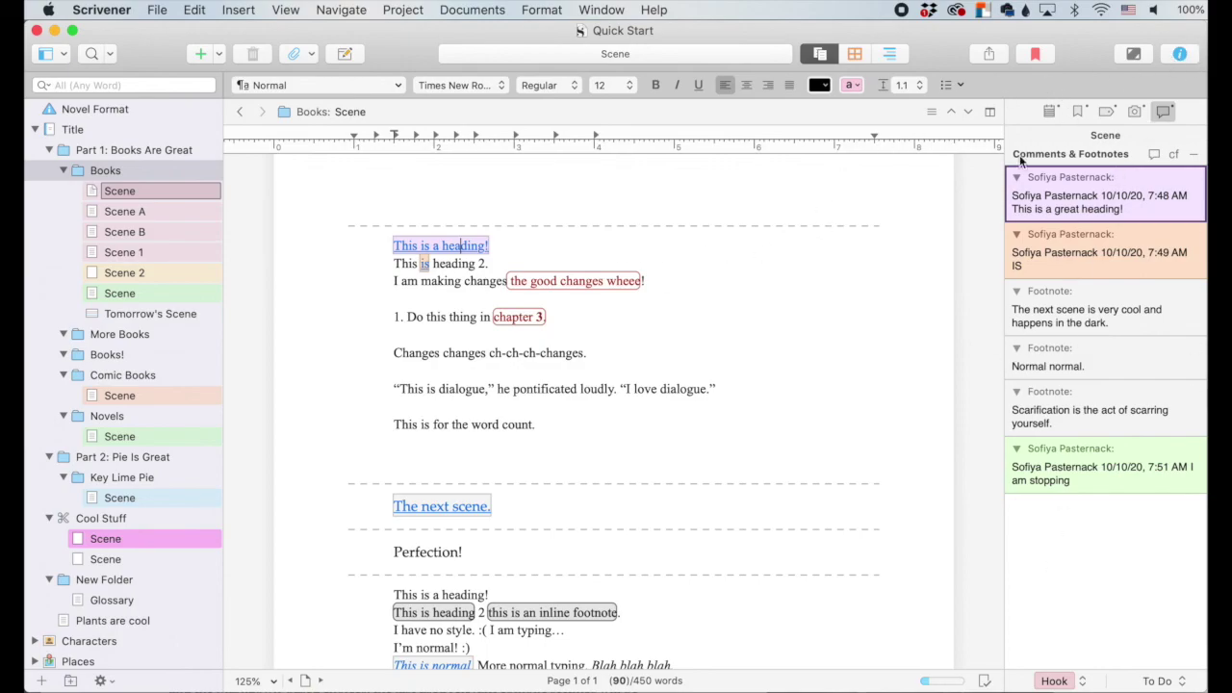
{"action": "key", "text": "super+comma"}
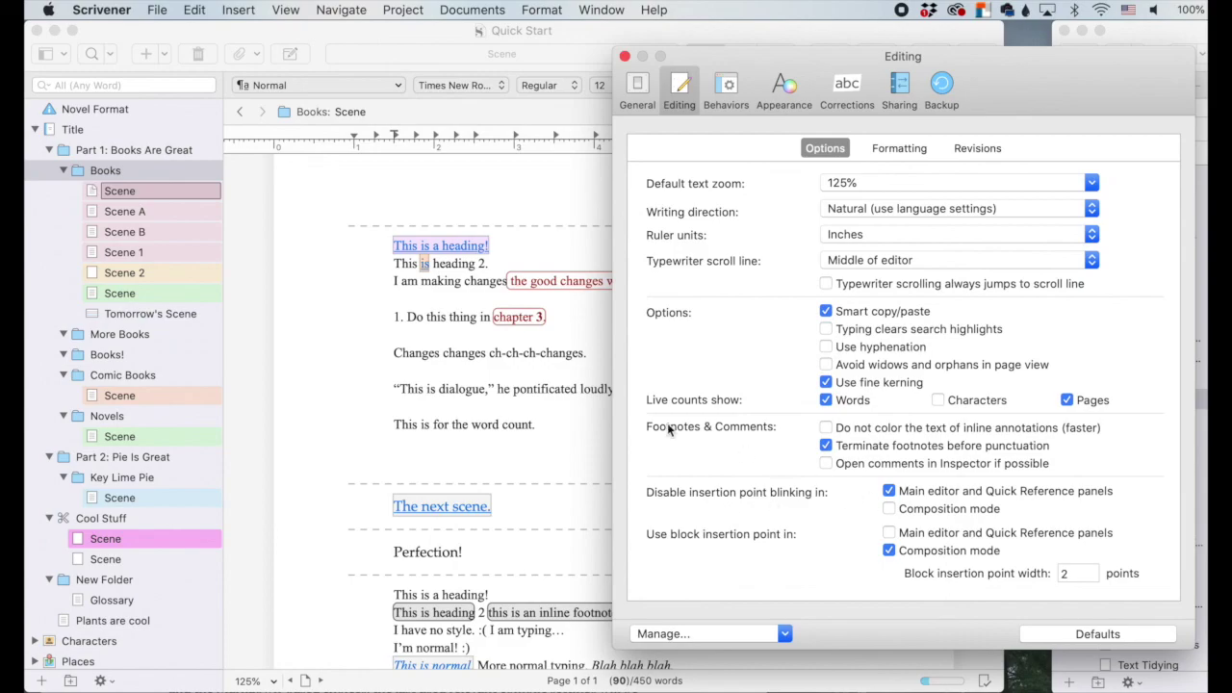
- Place the cursor after "This is for the word count." and turn off "Disable insertion point blinking in" for the main editor and Quick Reference panels
{"action": "left_click", "coordinate": [499, 394]}
{"action": "left_click", "coordinate": [550, 428]}
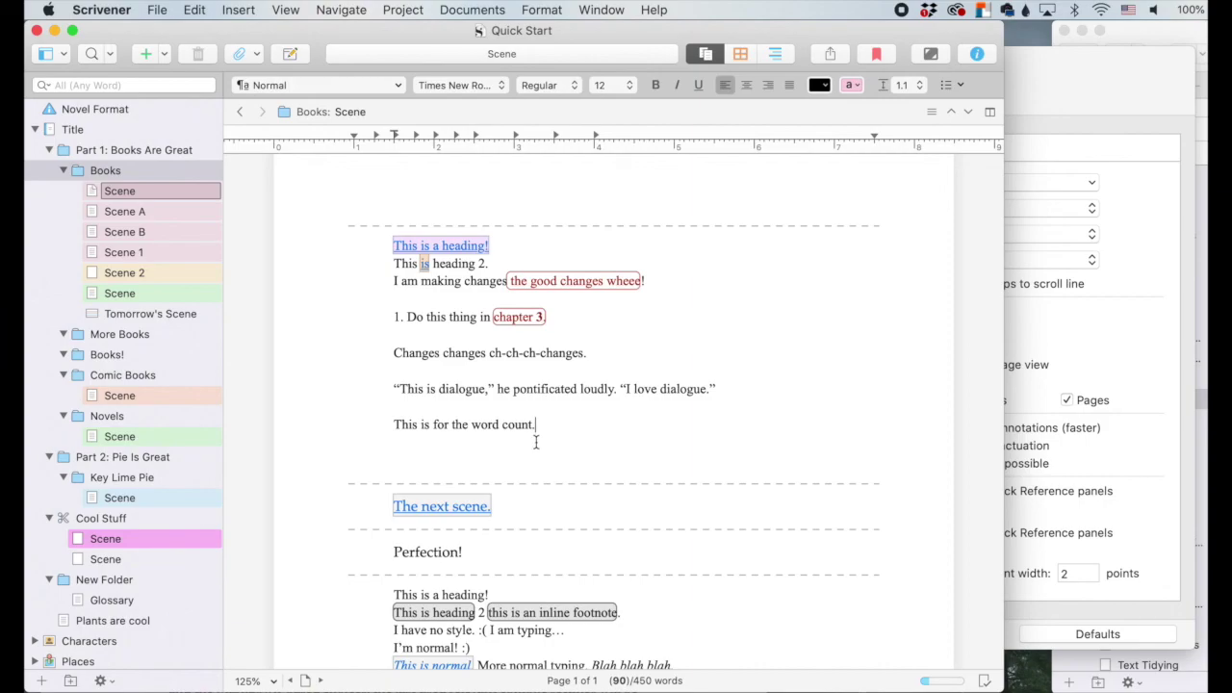
{"action": "left_click", "coordinate": [1082, 518]}
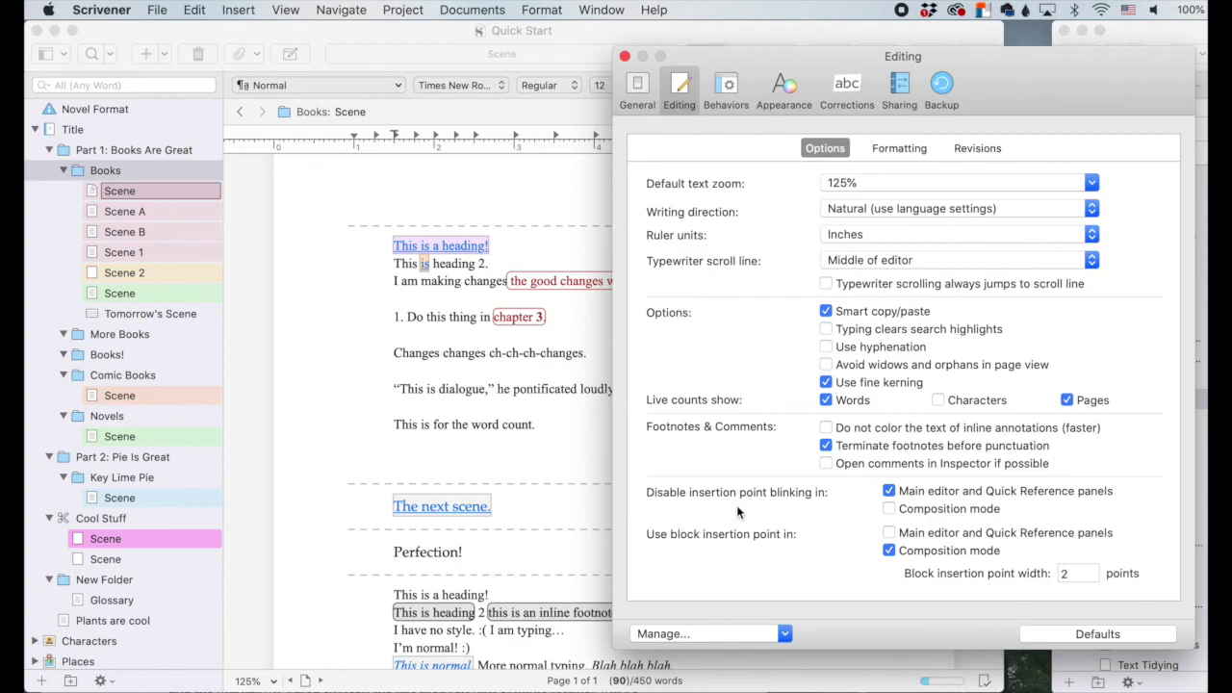
{"action": "left_click", "coordinate": [890, 493]}
{"action": "left_click", "coordinate": [585, 424]}
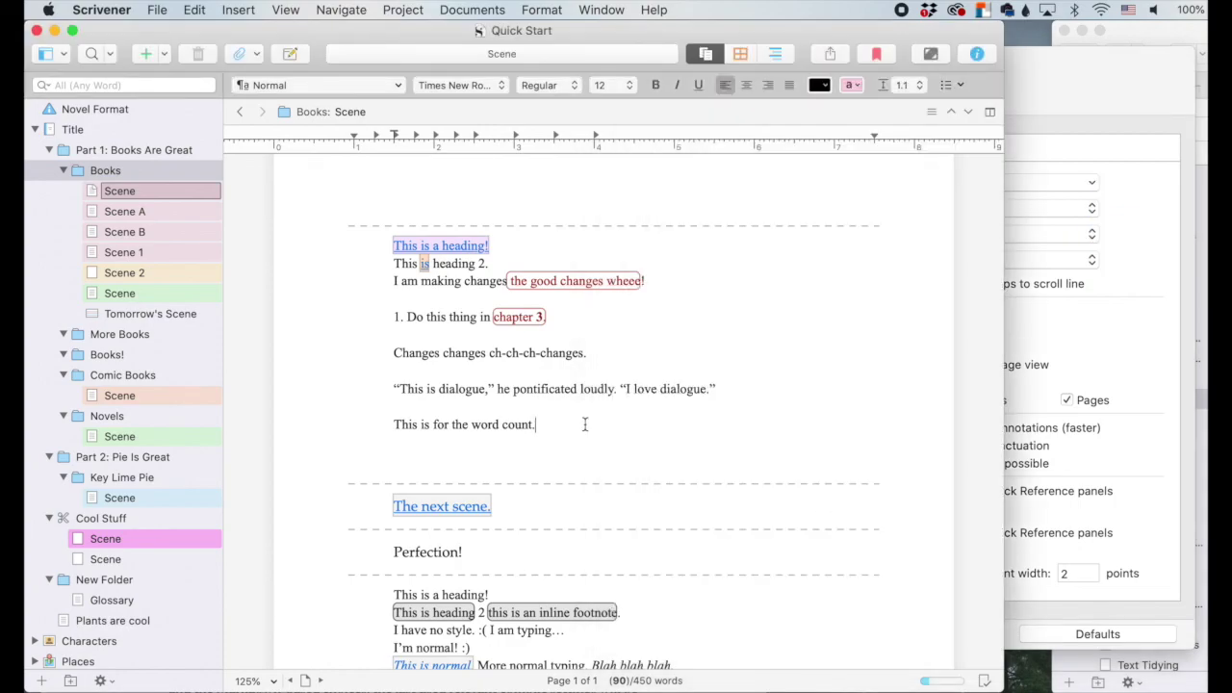
{"action": "left_click", "coordinate": [1102, 480]}
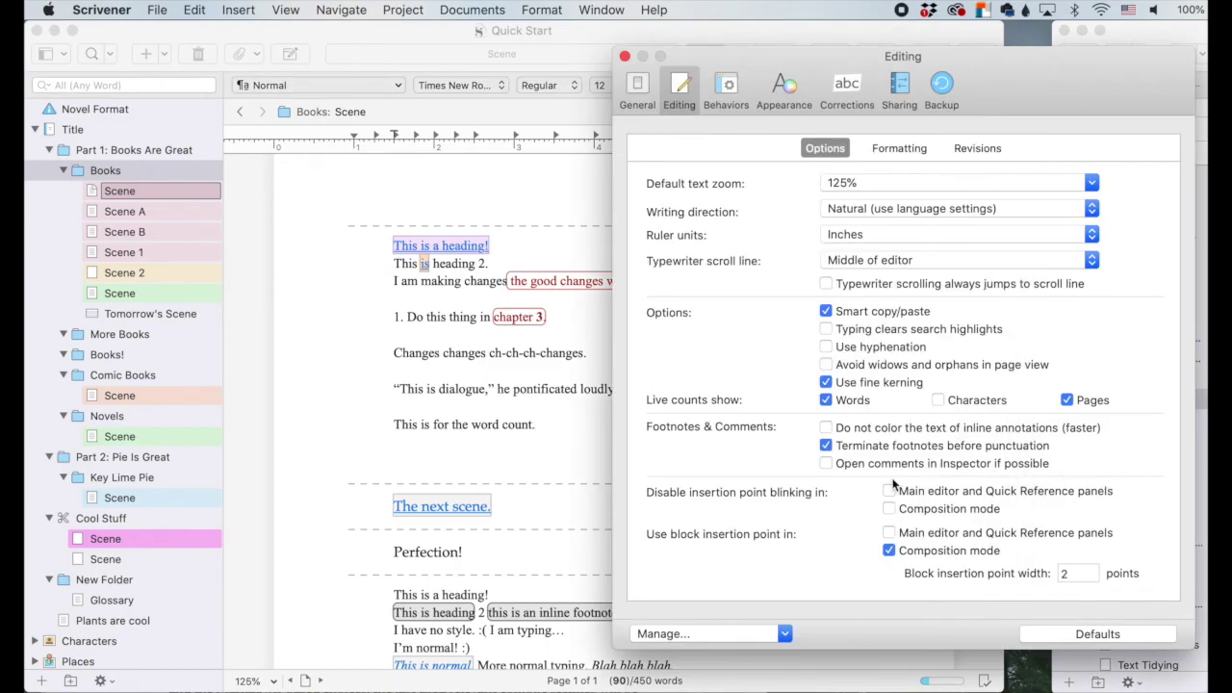
{"action": "left_click", "coordinate": [597, 416]}
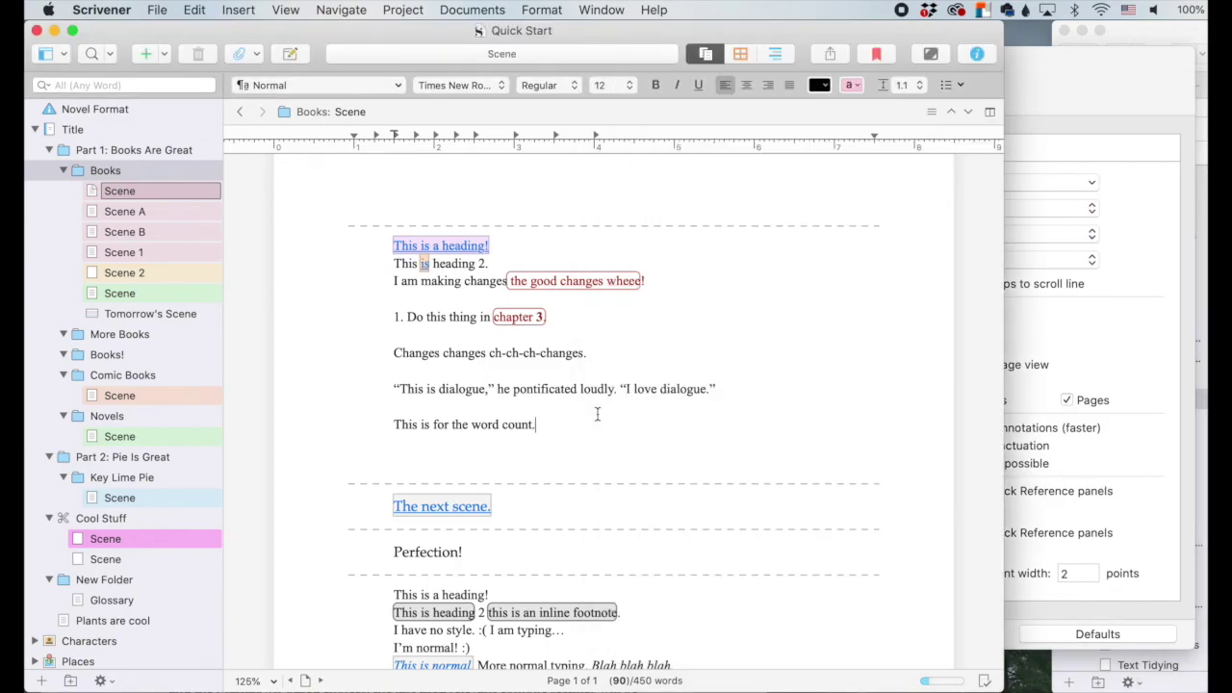
- Enable the block insertion point for the main editor and Quick Reference panels and set its width to 8 points
{"action": "left_click", "coordinate": [1056, 498]}
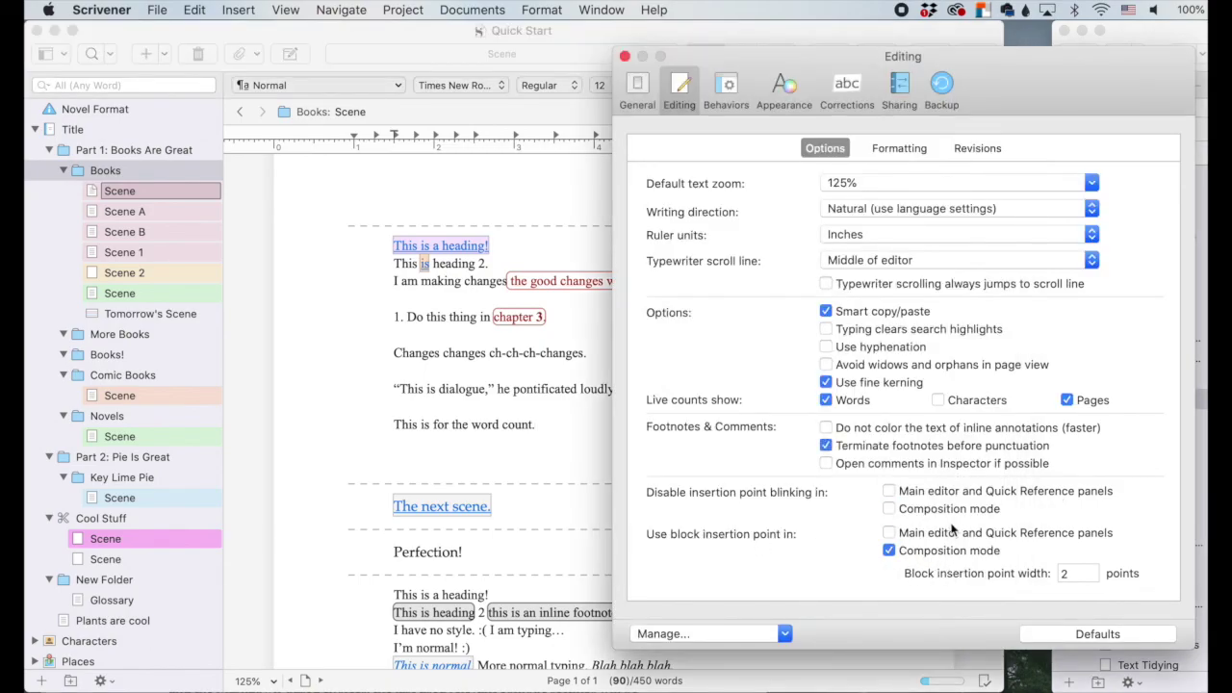
{"action": "left_click", "coordinate": [587, 429]}
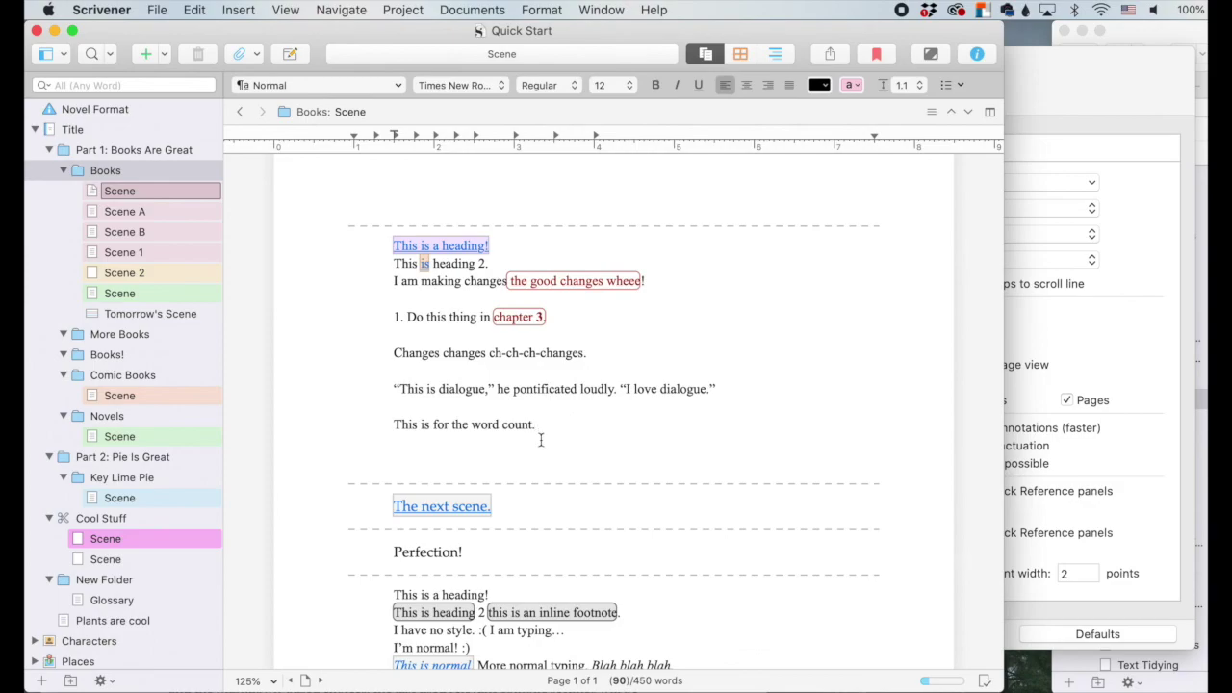
{"action": "left_click", "coordinate": [1074, 575]}
{"action": "left_click", "coordinate": [1075, 575]}
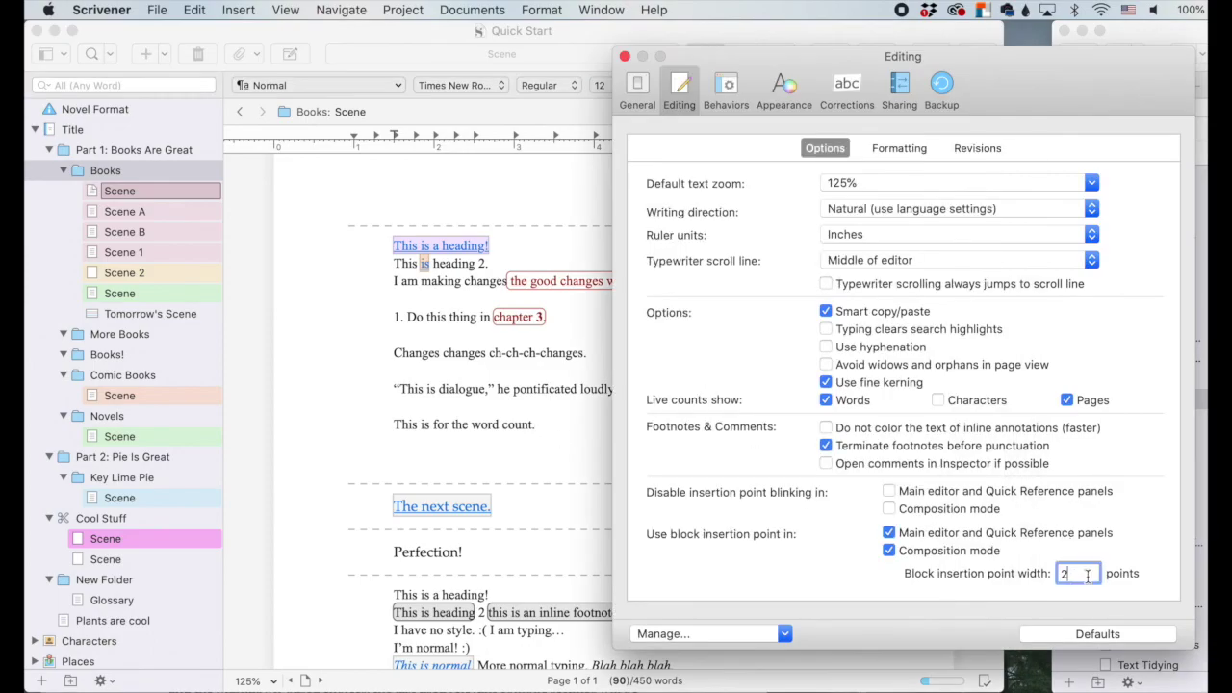
{"action": "type", "text": "8"}
{"action": "left_click", "coordinate": [571, 425]}
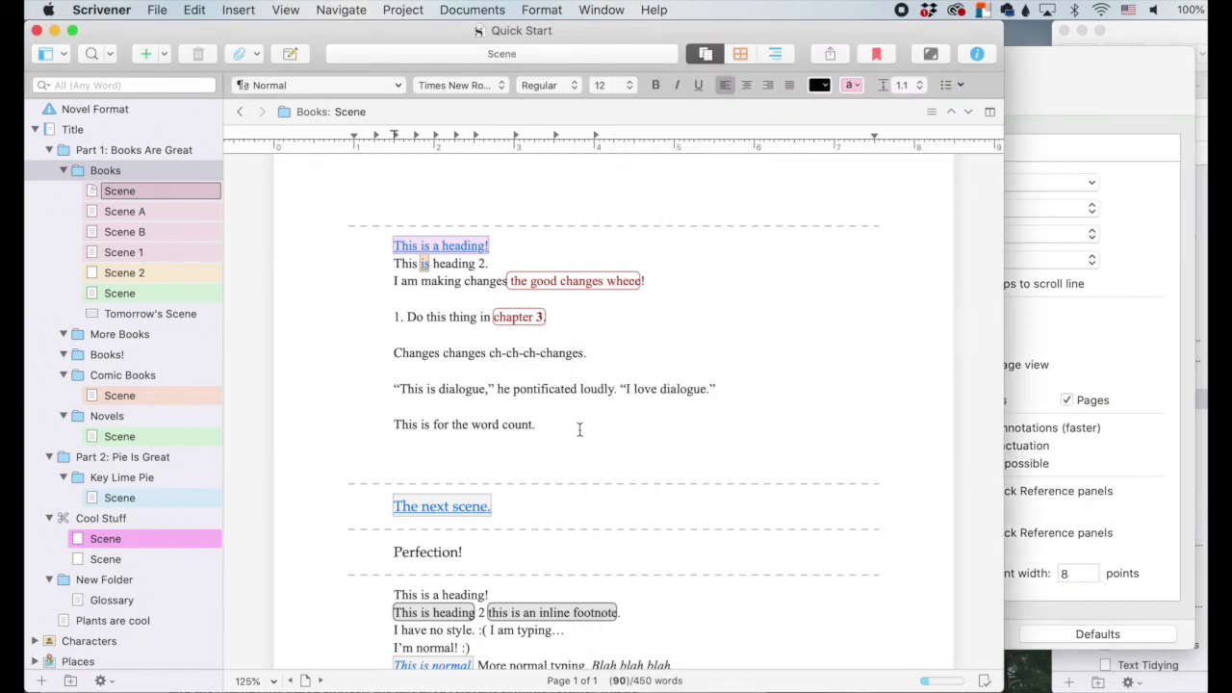
- Set the block insertion point width to 2 points and check the cursor in the editor
{"action": "left_click", "coordinate": [1068, 574]}
{"action": "key", "text": "BackSpace"}
{"action": "type", "text": "2"}
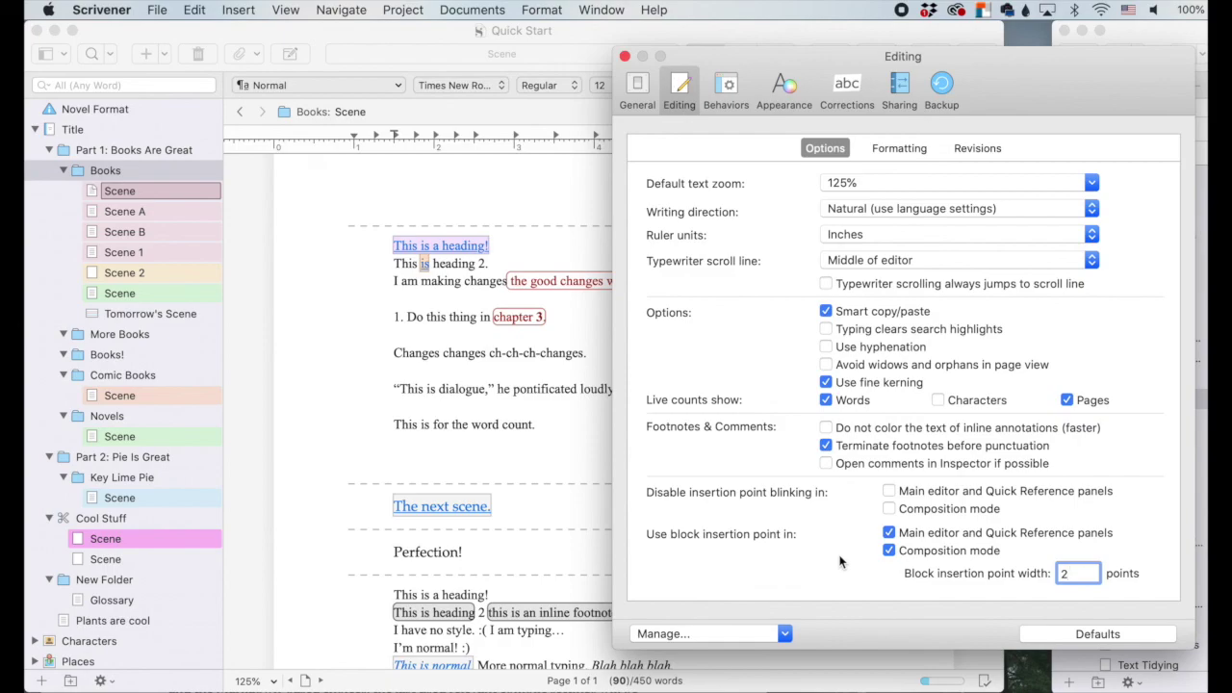
{"action": "left_click", "coordinate": [514, 460]}
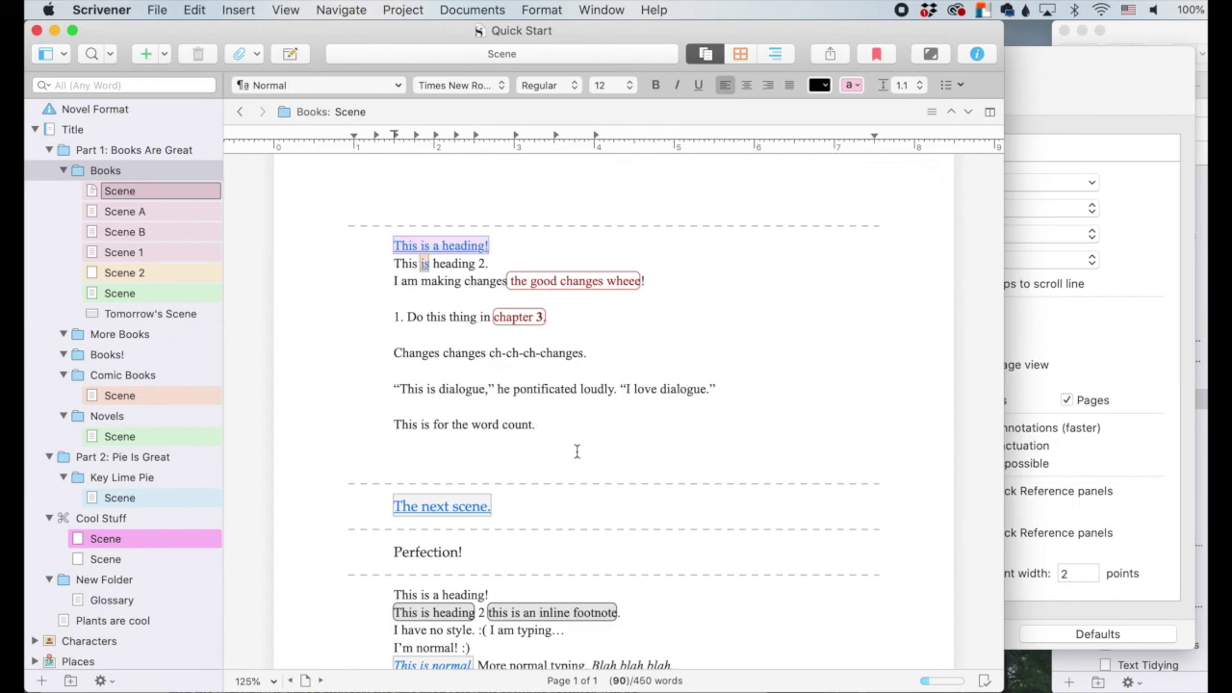
{"action": "left_click", "coordinate": [1070, 527]}
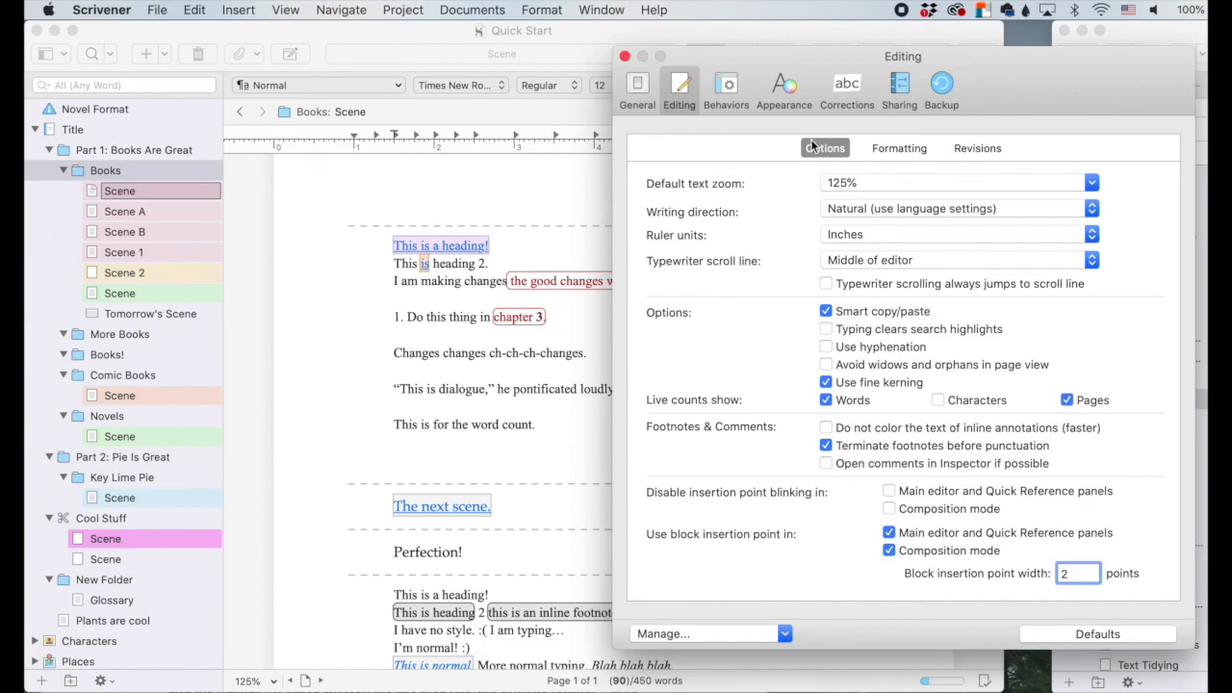
- Show the Formatting settings of the Editing preferences and examine the style choices in the main editor
{"action": "left_click", "coordinate": [899, 149]}
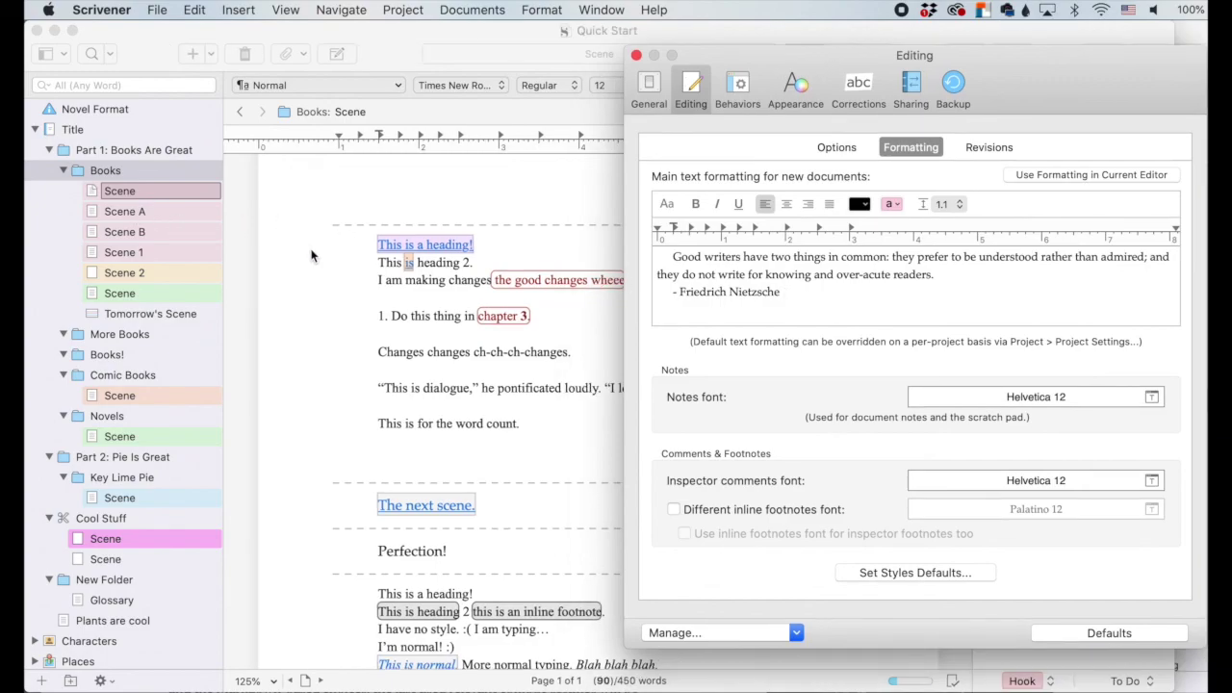
{"action": "left_click", "coordinate": [311, 255]}
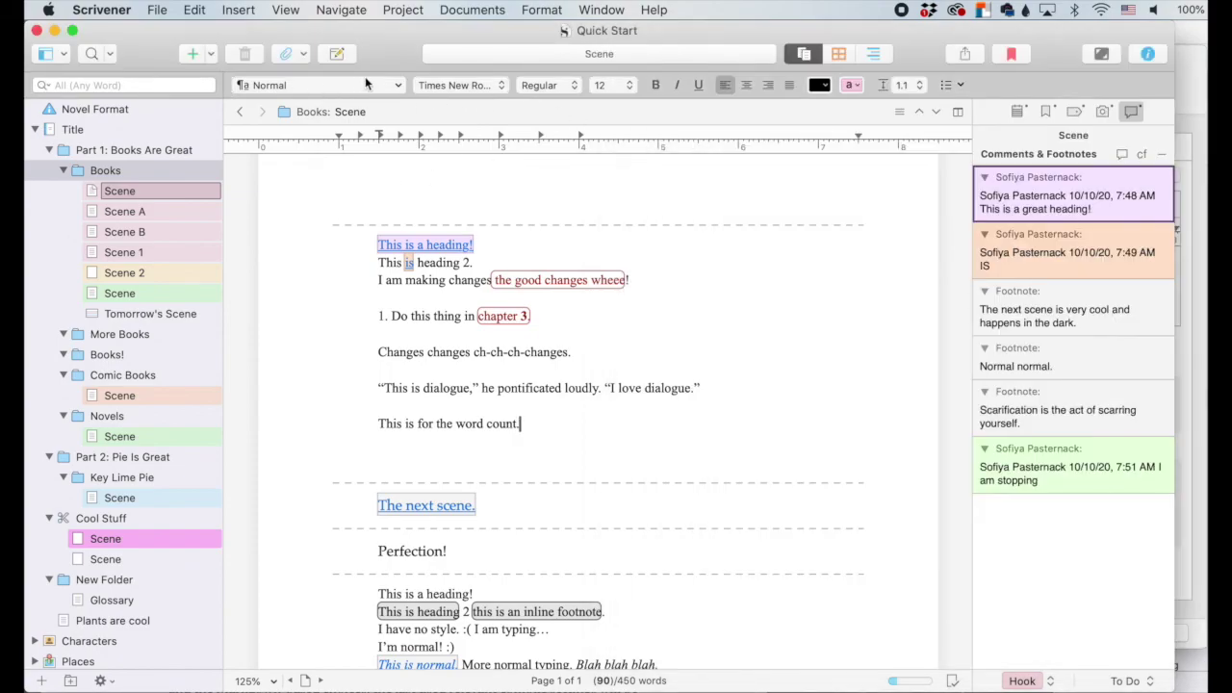
{"action": "left_click", "coordinate": [398, 87]}
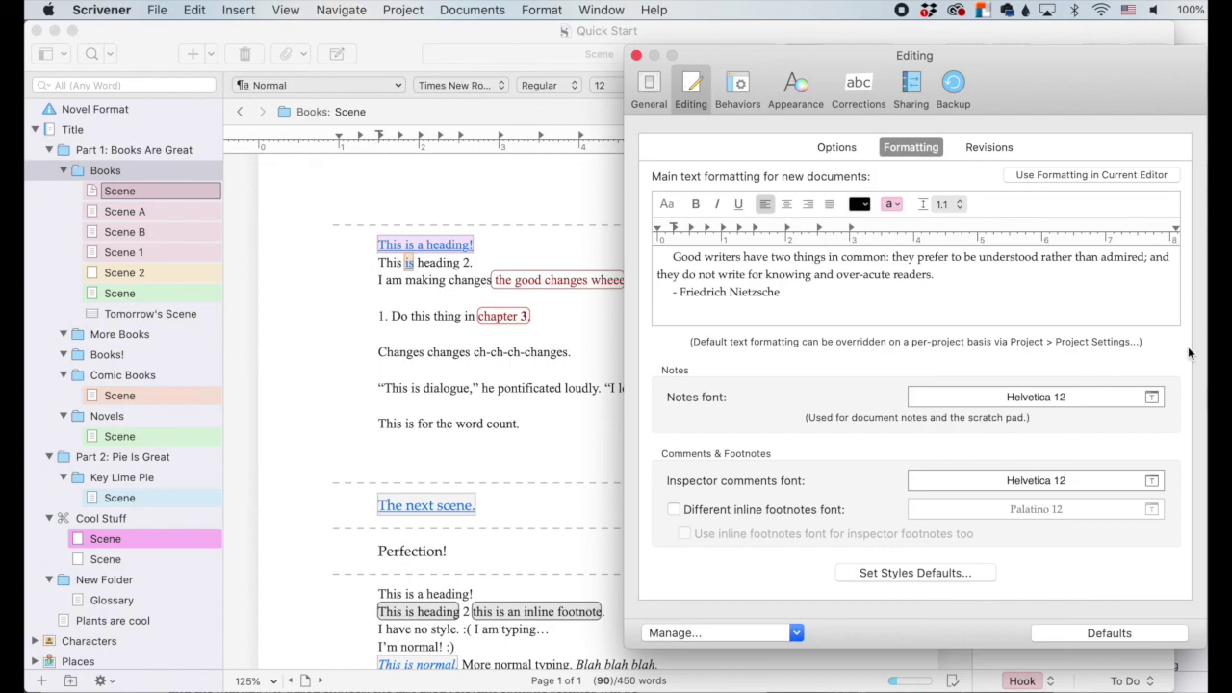
- Add a new document and set the main text font for new documents to Optima Regular from the Modern collection
{"action": "key", "text": "super+n"}
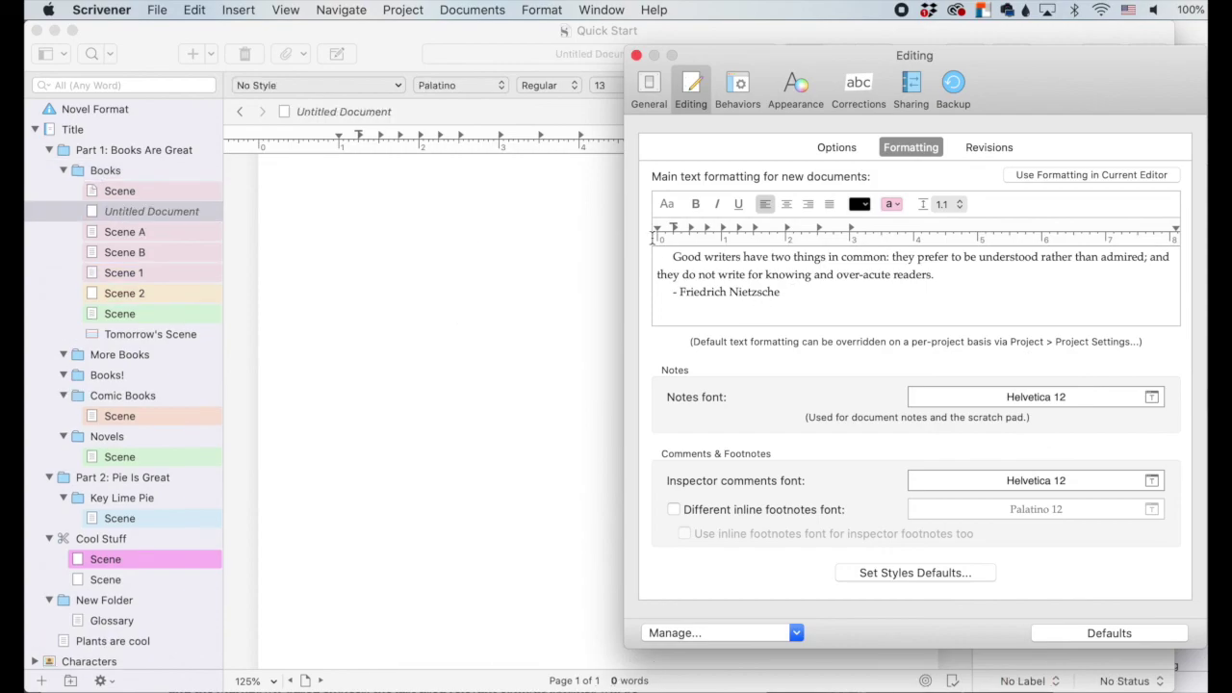
{"action": "key", "text": "super+t"}
{"action": "left_click", "coordinate": [794, 438]}
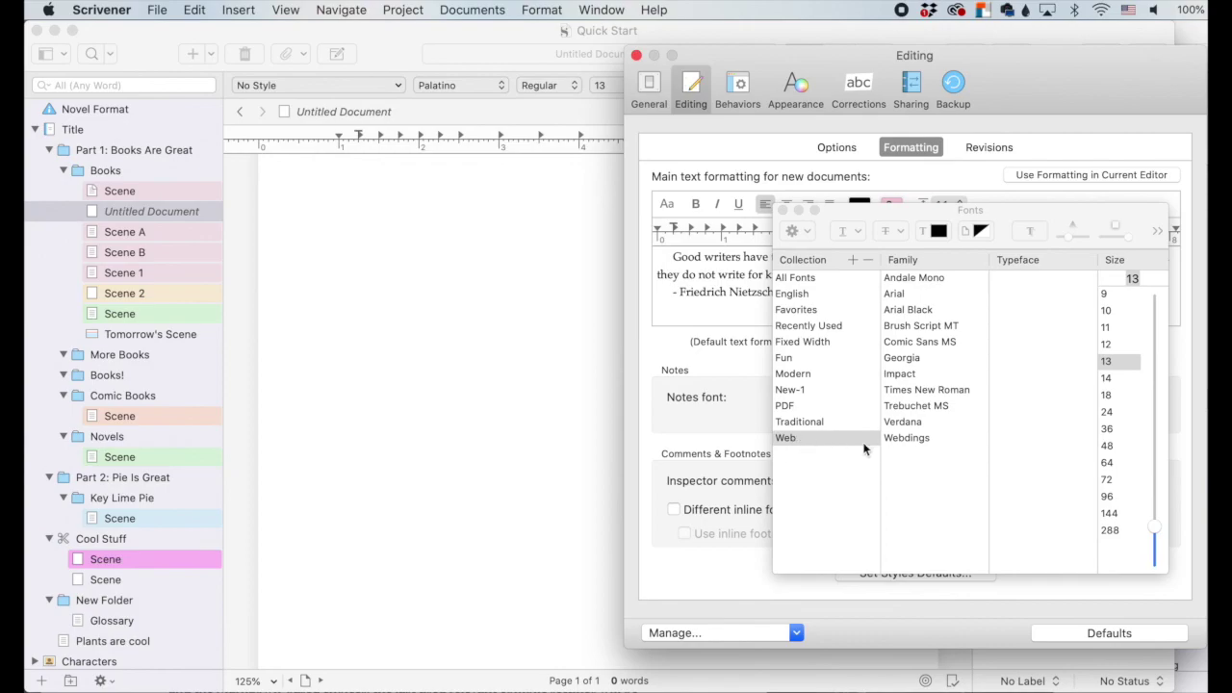
{"action": "left_click", "coordinate": [793, 374]}
{"action": "left_click", "coordinate": [900, 326]}
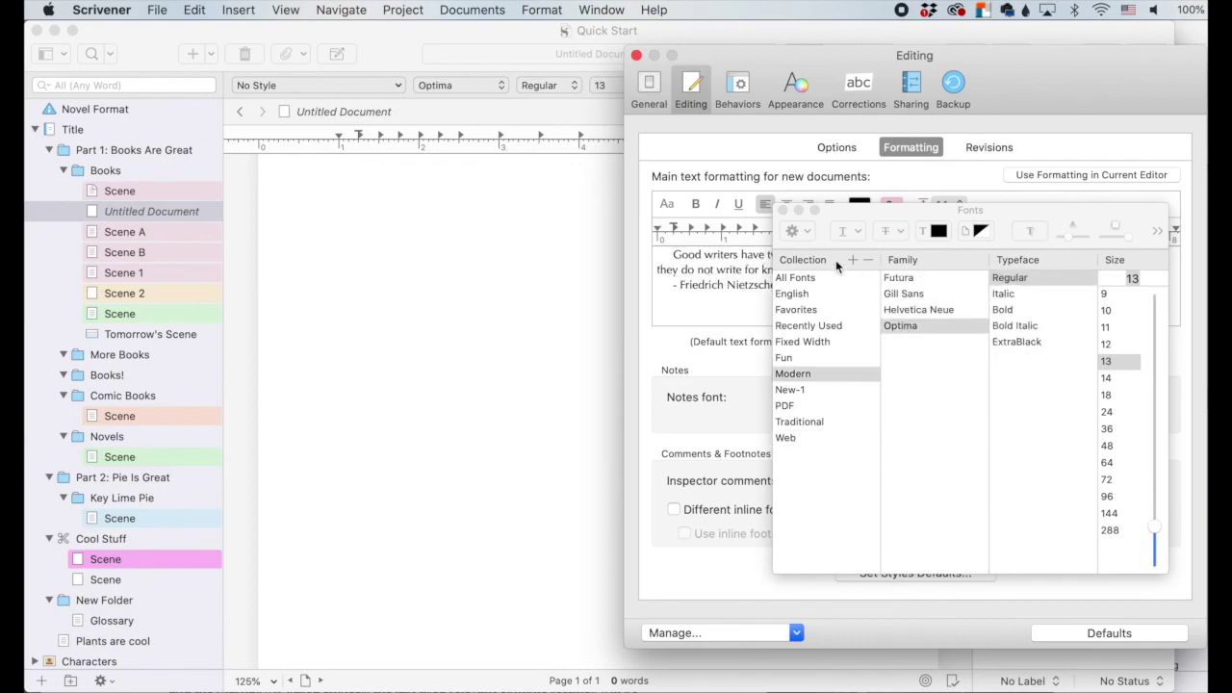
{"action": "left_click", "coordinate": [783, 210]}
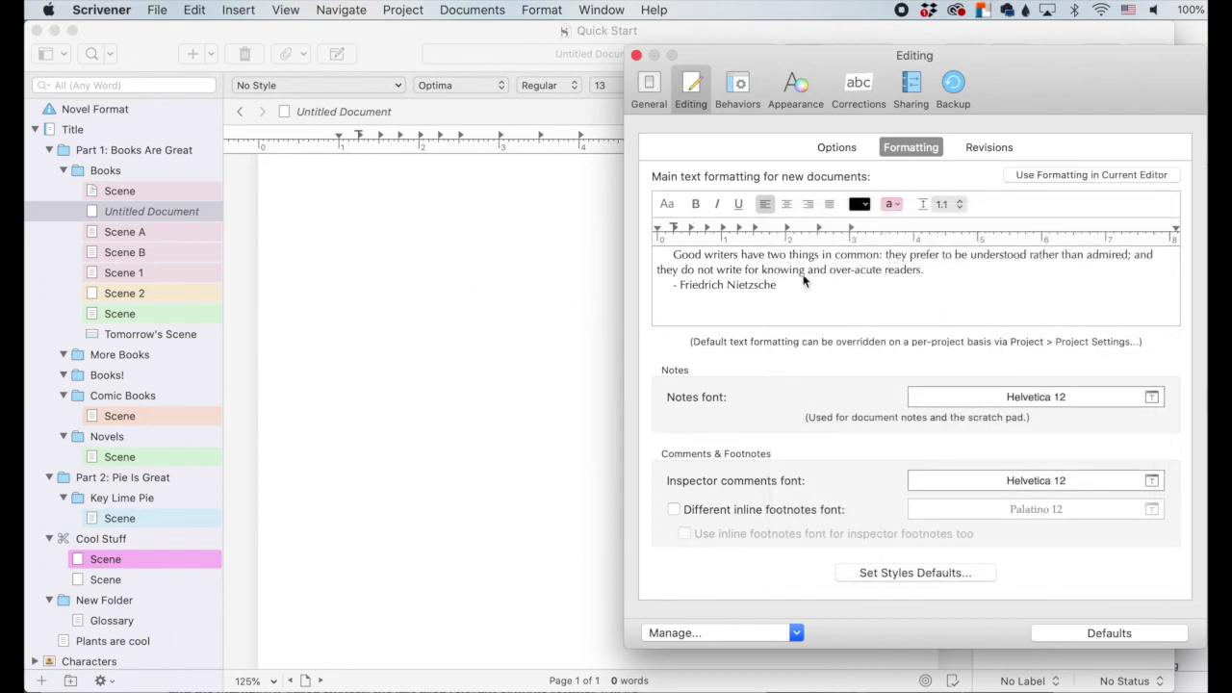
- Remove the first-line indent from the new-document formatting, set its font size to 12, and close the preferences
{"action": "left_click_drag", "start_coordinate": [671, 224], "coordinate": [658, 225]}
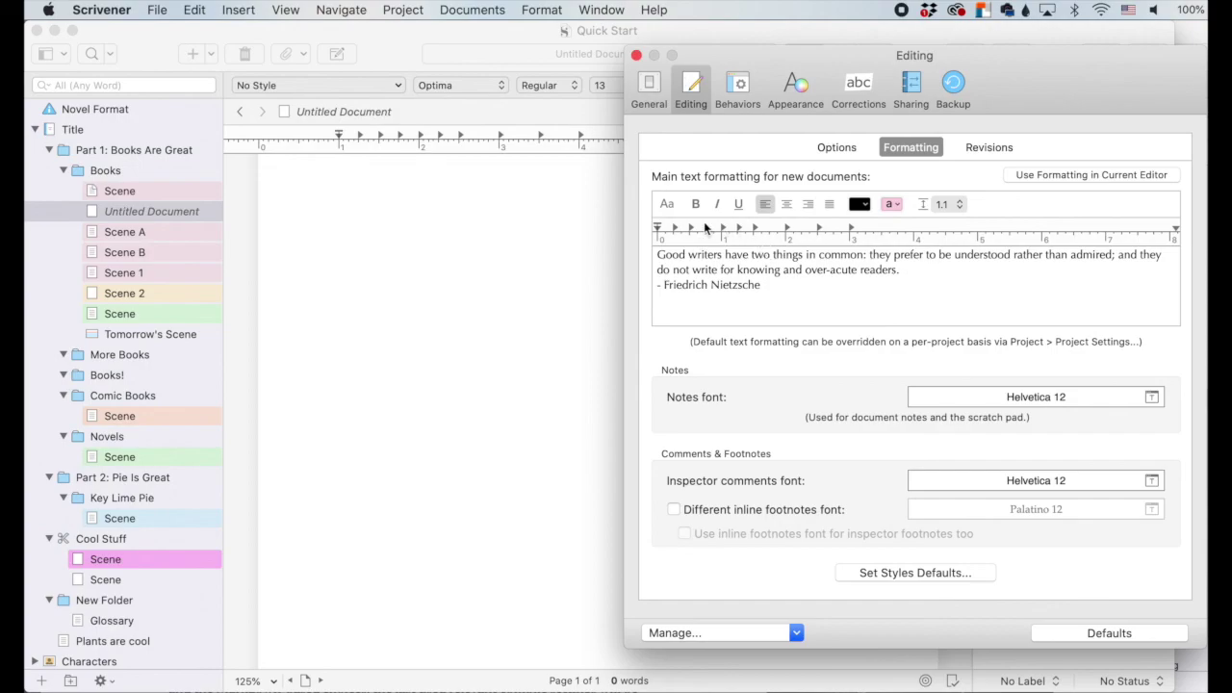
{"action": "left_click", "coordinate": [667, 204]}
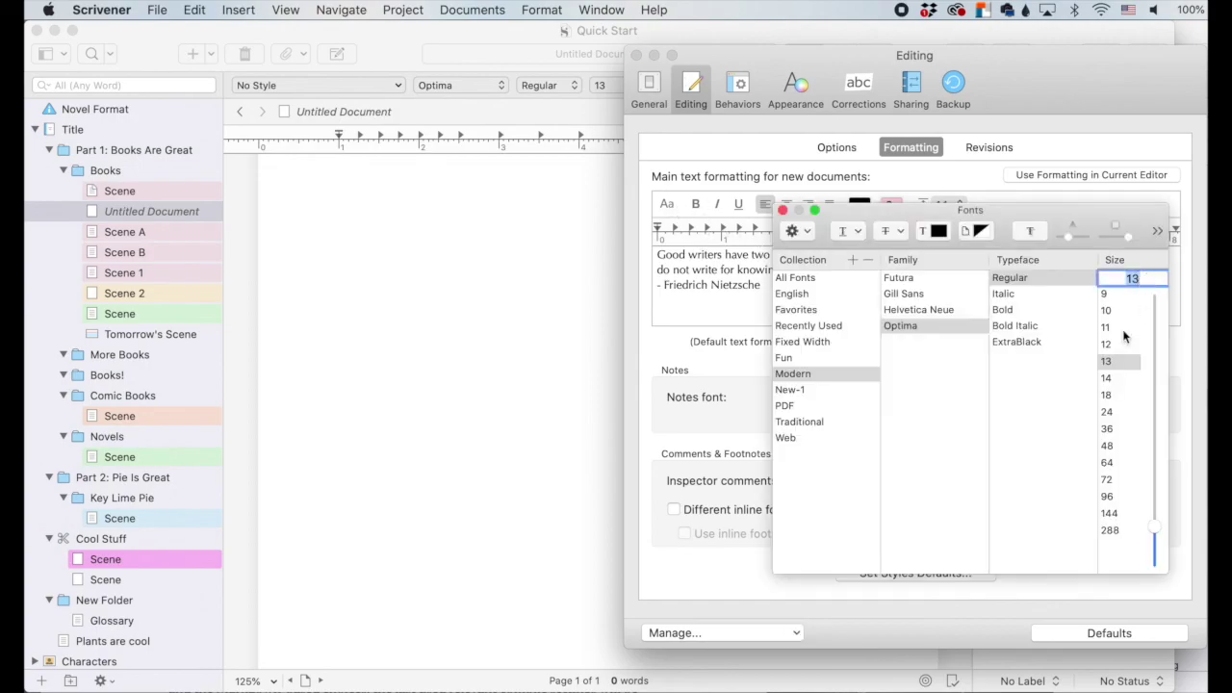
{"action": "left_click", "coordinate": [1107, 344]}
{"action": "key", "text": "super+t"}
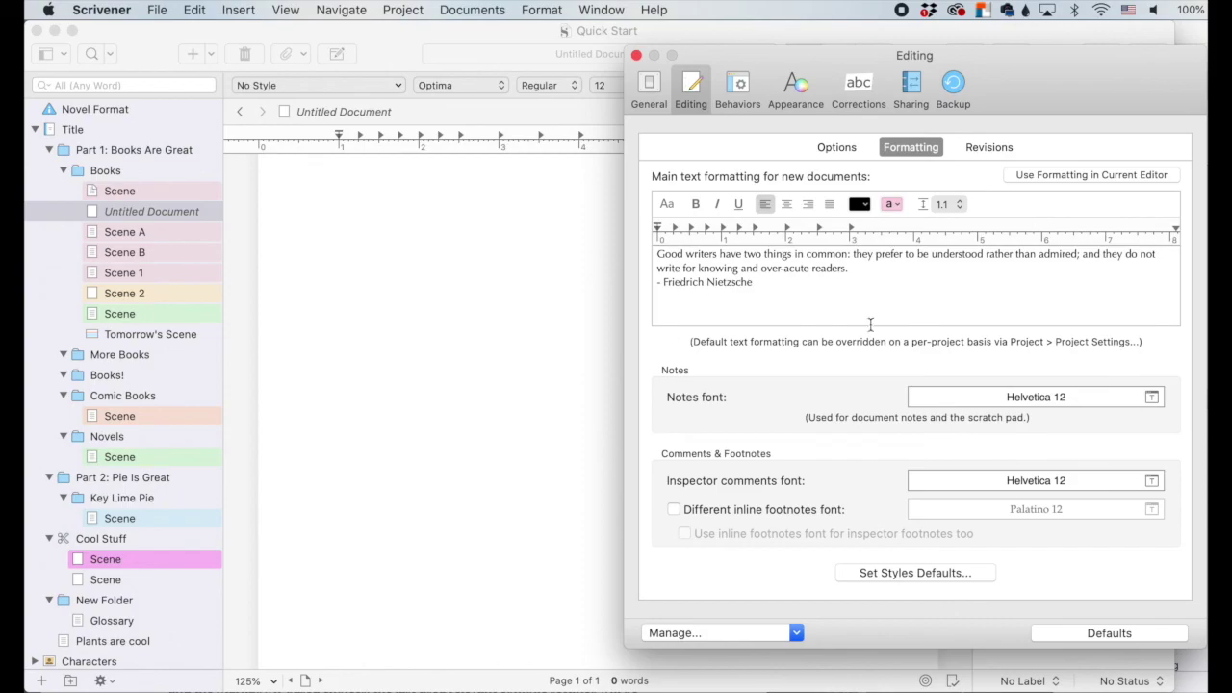
{"action": "left_click", "coordinate": [637, 55]}
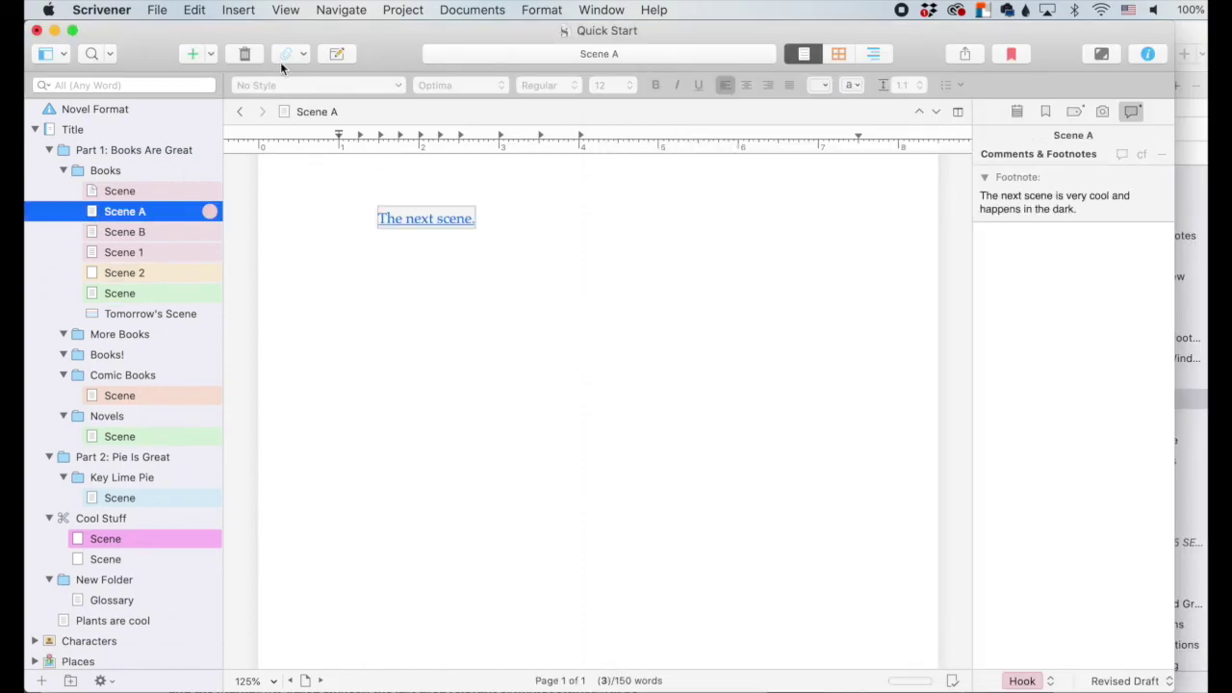
- Add a new document below Scene A, enter a line of filler text to try the default formatting, and clear it
{"action": "left_click", "coordinate": [193, 54]}
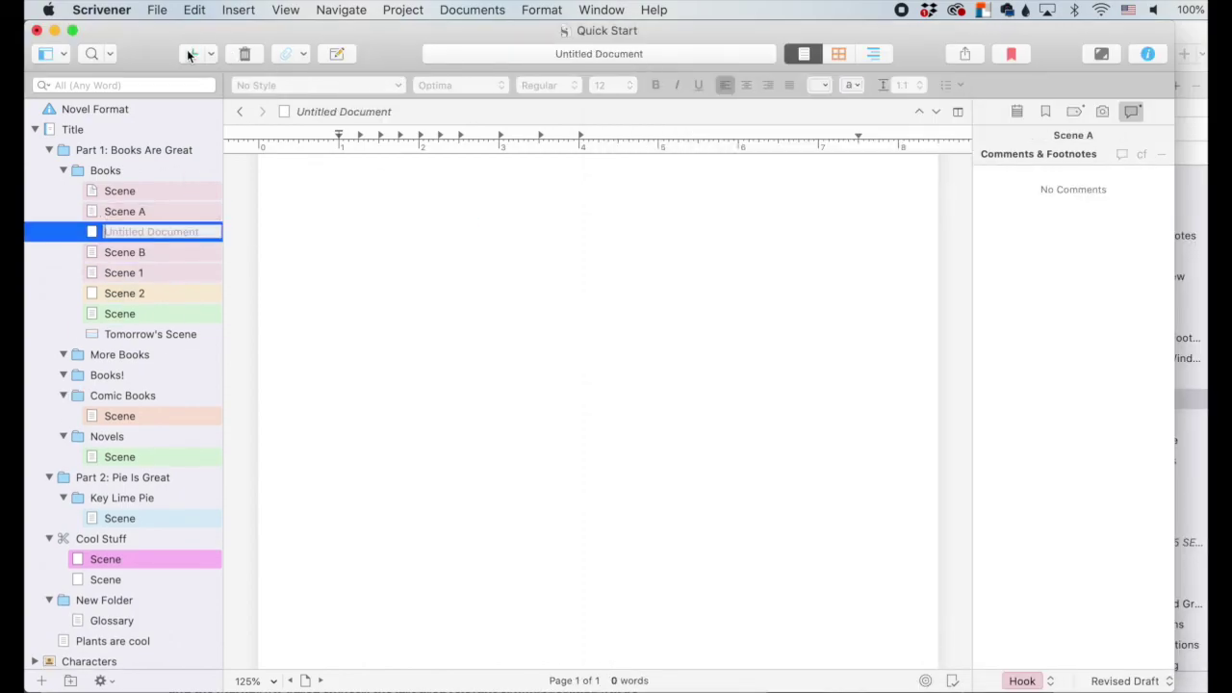
{"action": "left_click", "coordinate": [326, 213]}
{"action": "type", "text": "jjvjkhvlsdkdkv;jdv dfjdkjf fksdksj dlksjf;sf"}
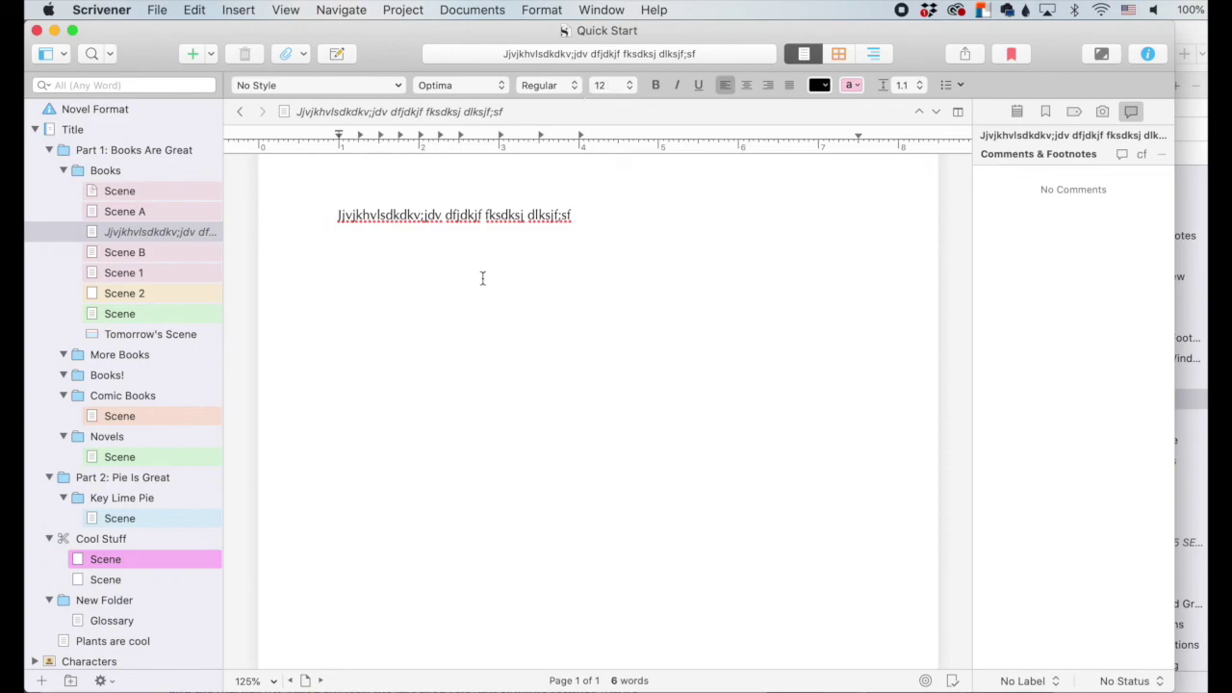
{"action": "left_click_drag", "start_coordinate": [582, 217], "coordinate": [286, 215]}
{"action": "key", "text": "BackSpace"}
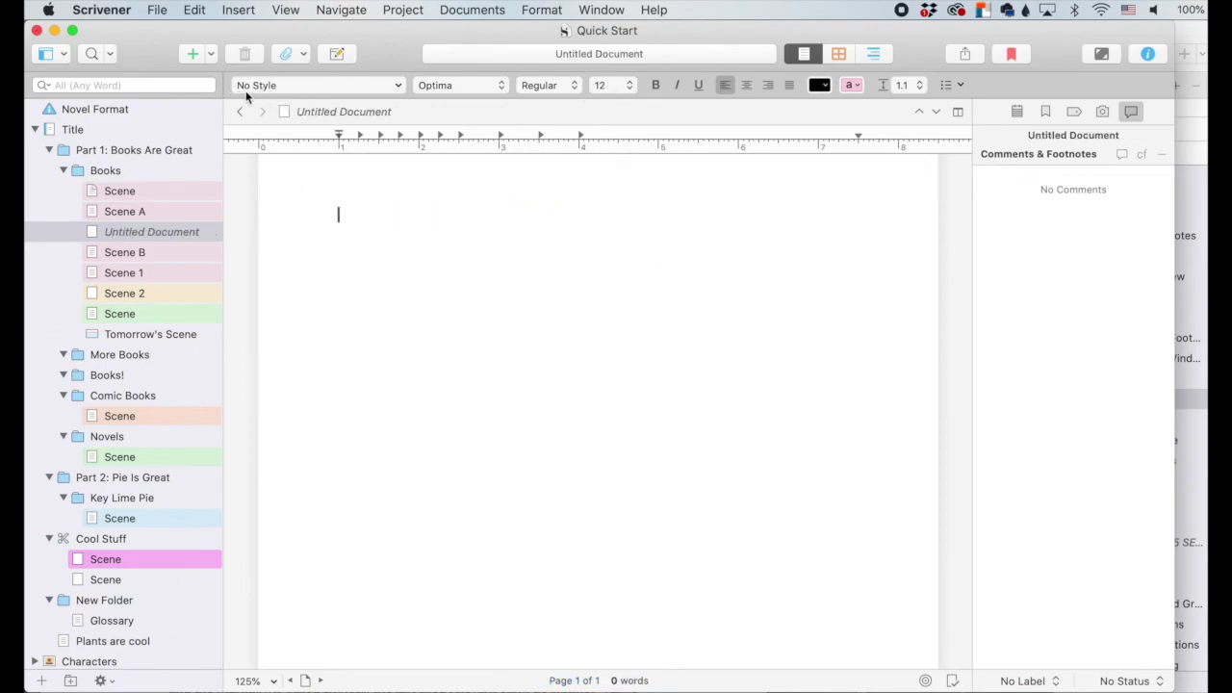
- Look through the styles available for the new document and return to the Formatting settings in the Editing preferences
{"action": "left_click", "coordinate": [396, 87]}
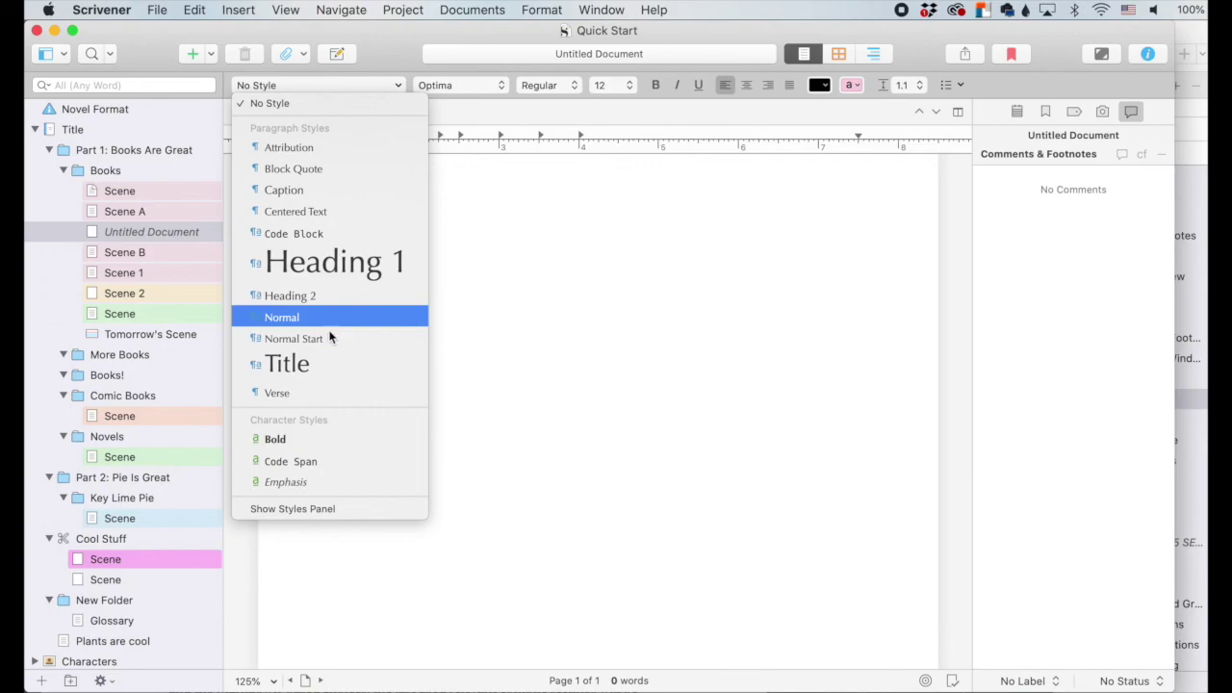
{"action": "left_click", "coordinate": [616, 318]}
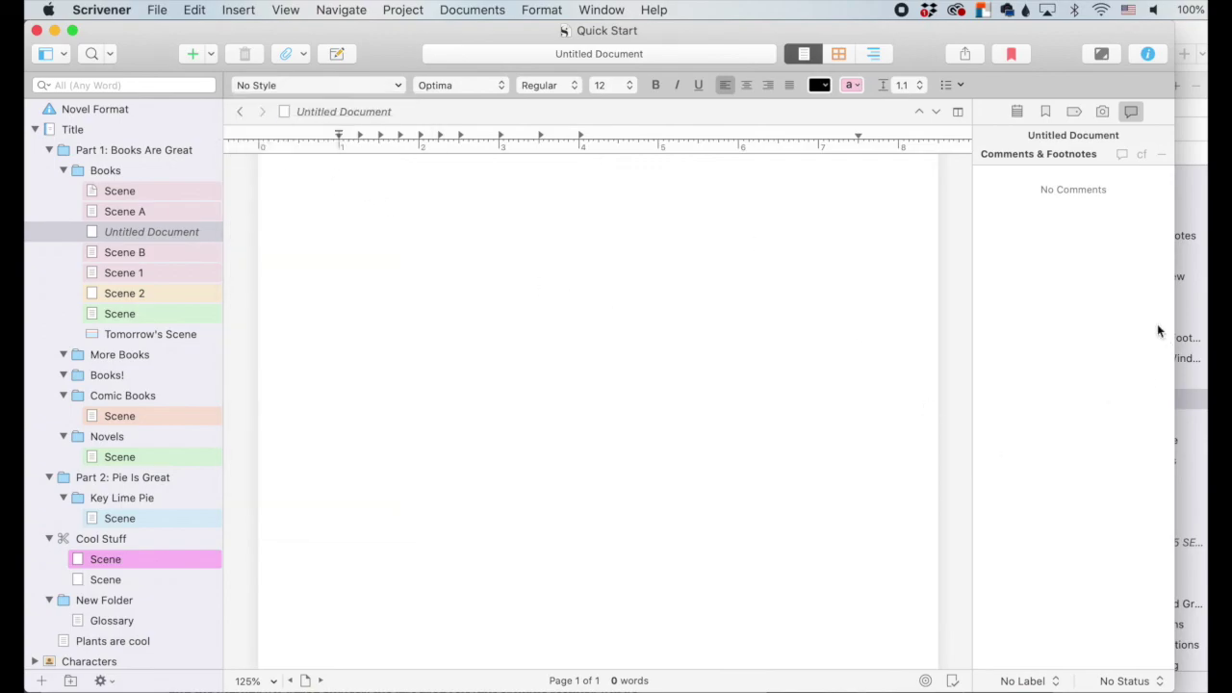
{"action": "key", "text": "super+comma"}
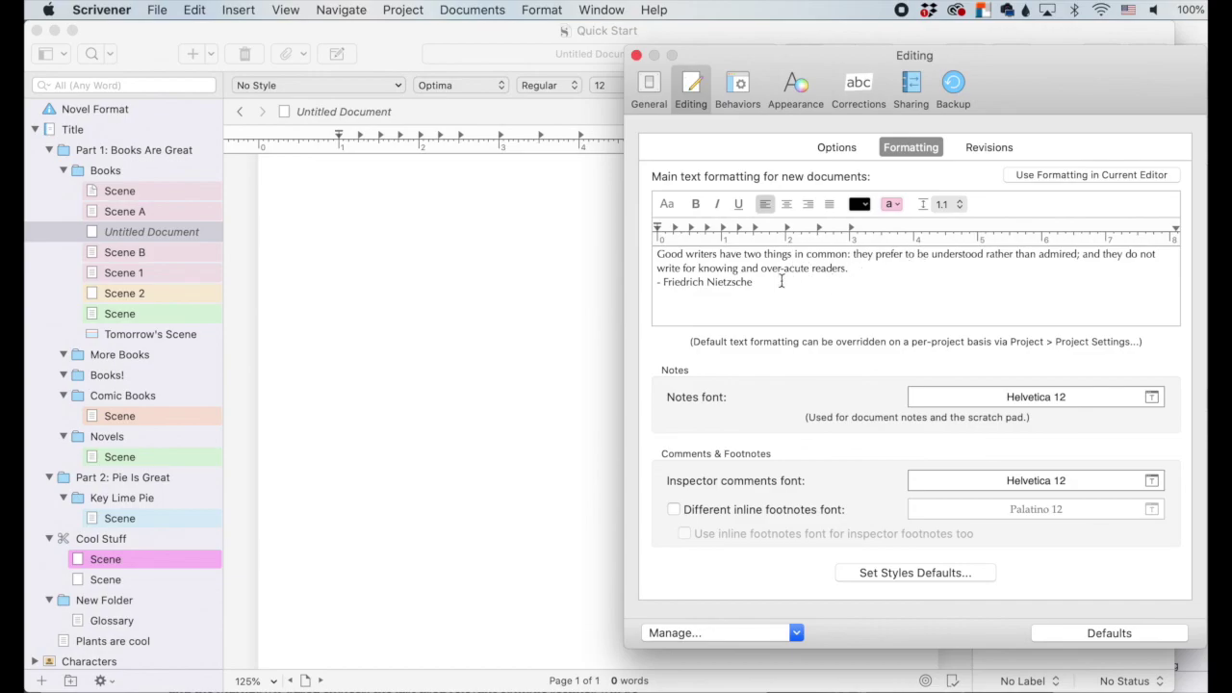
- Open Scene B and add two lines of filler text, "Hjhjhjh" and "jhjjhj", below "Perfection!" to check its formatting
{"action": "left_click", "coordinate": [168, 252]}
{"action": "left_click", "coordinate": [167, 251]}
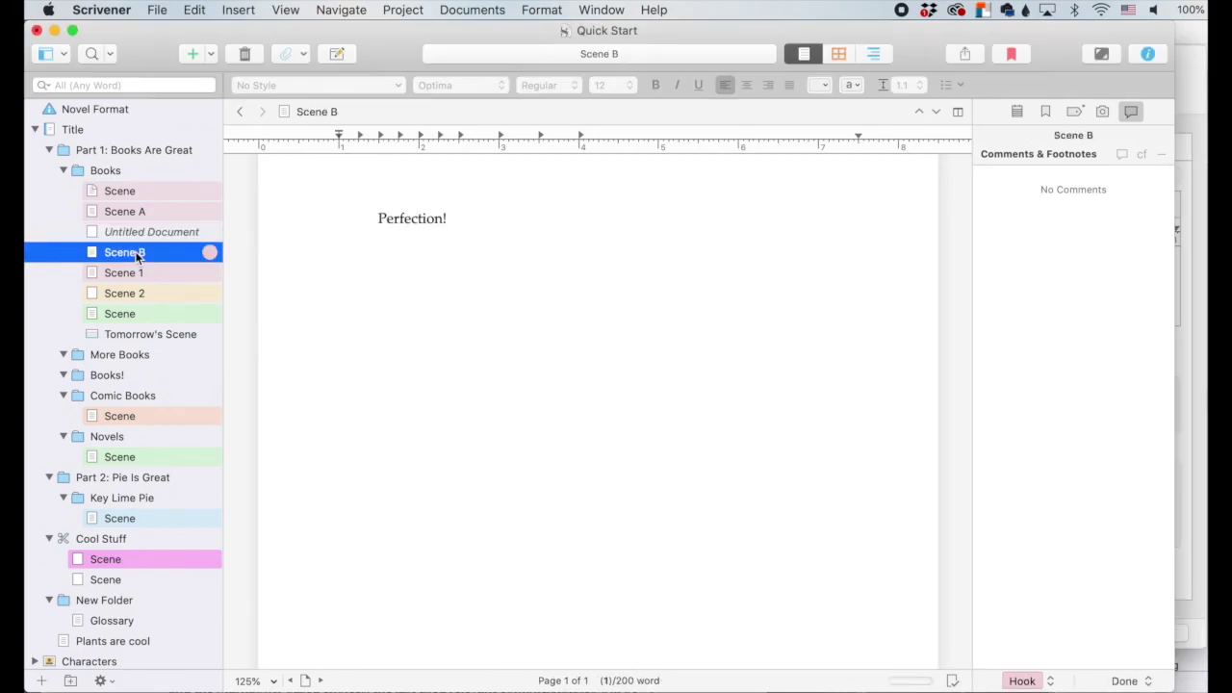
{"action": "left_click", "coordinate": [419, 218]}
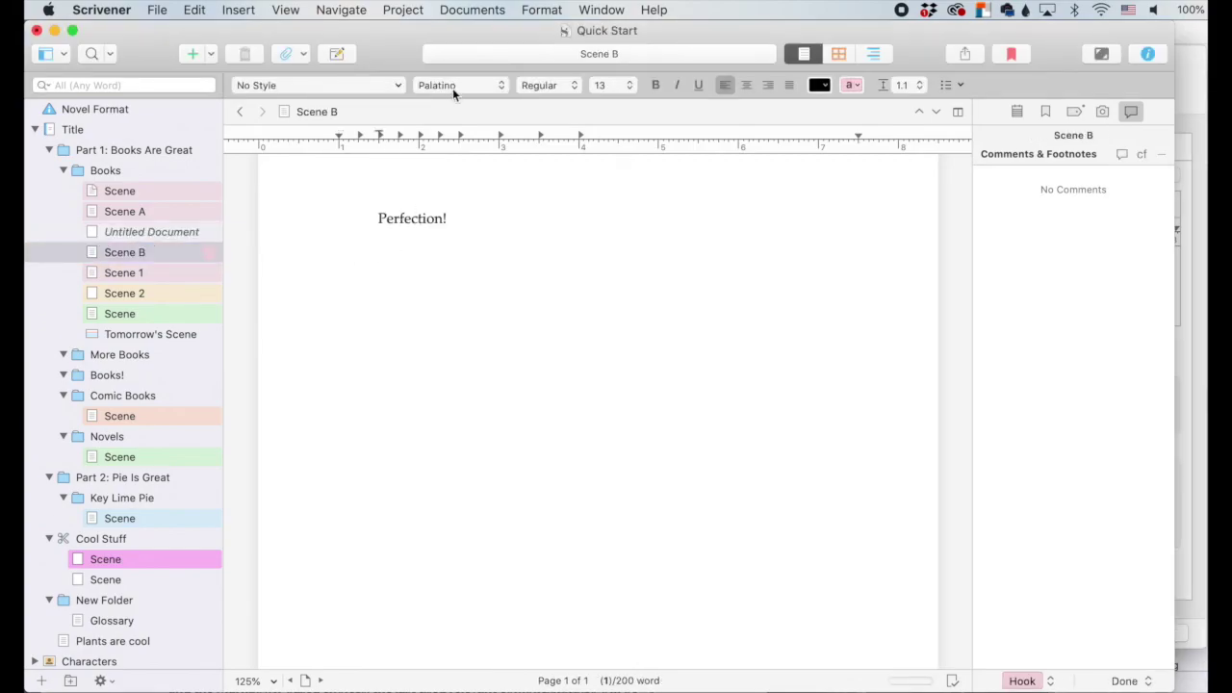
{"action": "left_click", "coordinate": [468, 247]}
{"action": "key", "text": "Return"}
{"action": "type", "text": "hjhjhjh"}
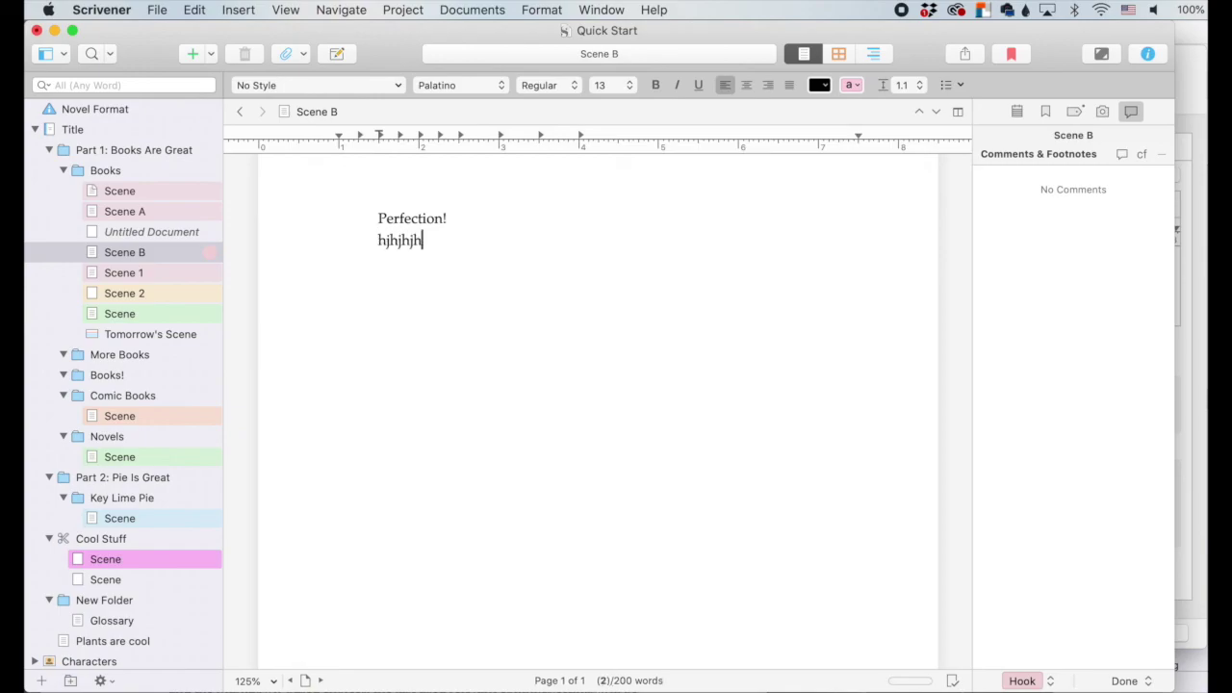
{"action": "key", "text": "Return"}
{"action": "type", "text": "jhjhj"}
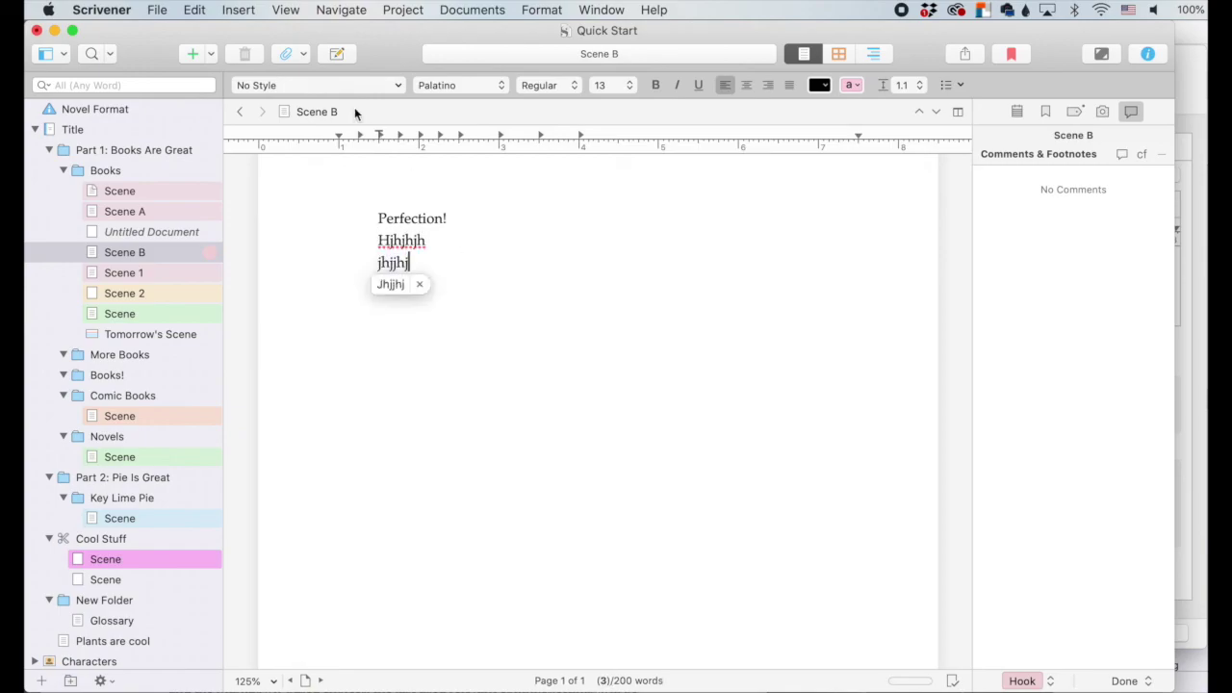
- Use the formatting of the first Scene in the Books folder for new documents, check its font, and close the preferences
{"action": "key", "text": "super+comma"}
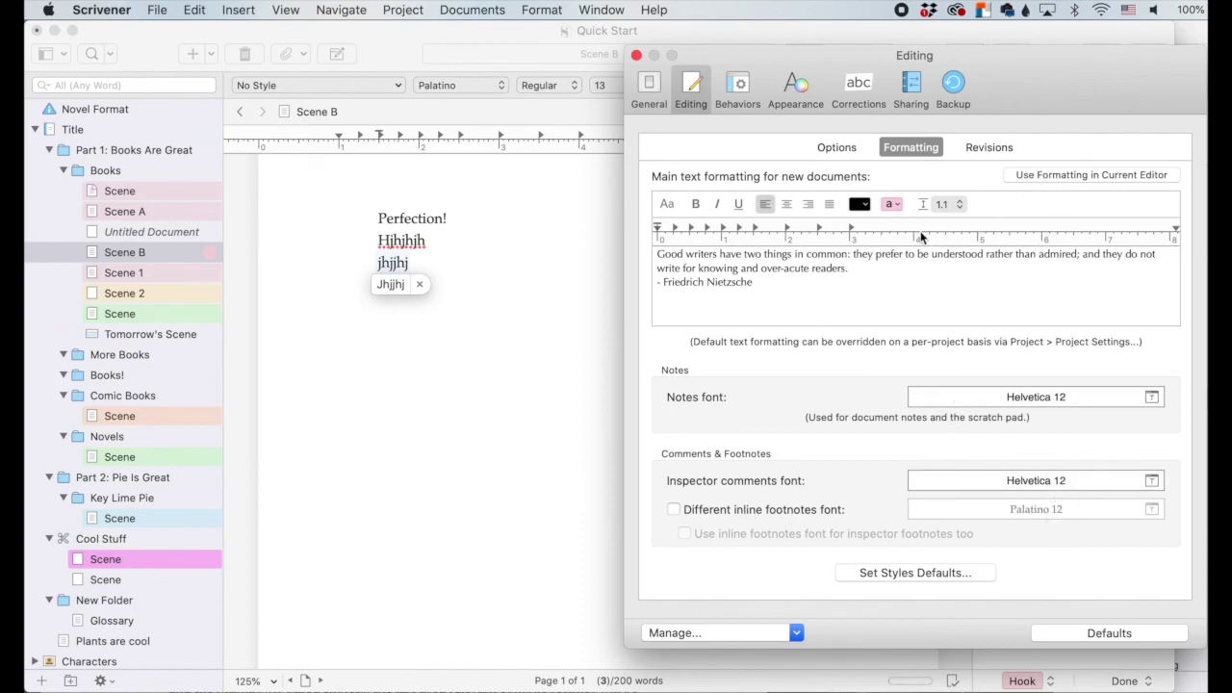
{"action": "left_click", "coordinate": [417, 221]}
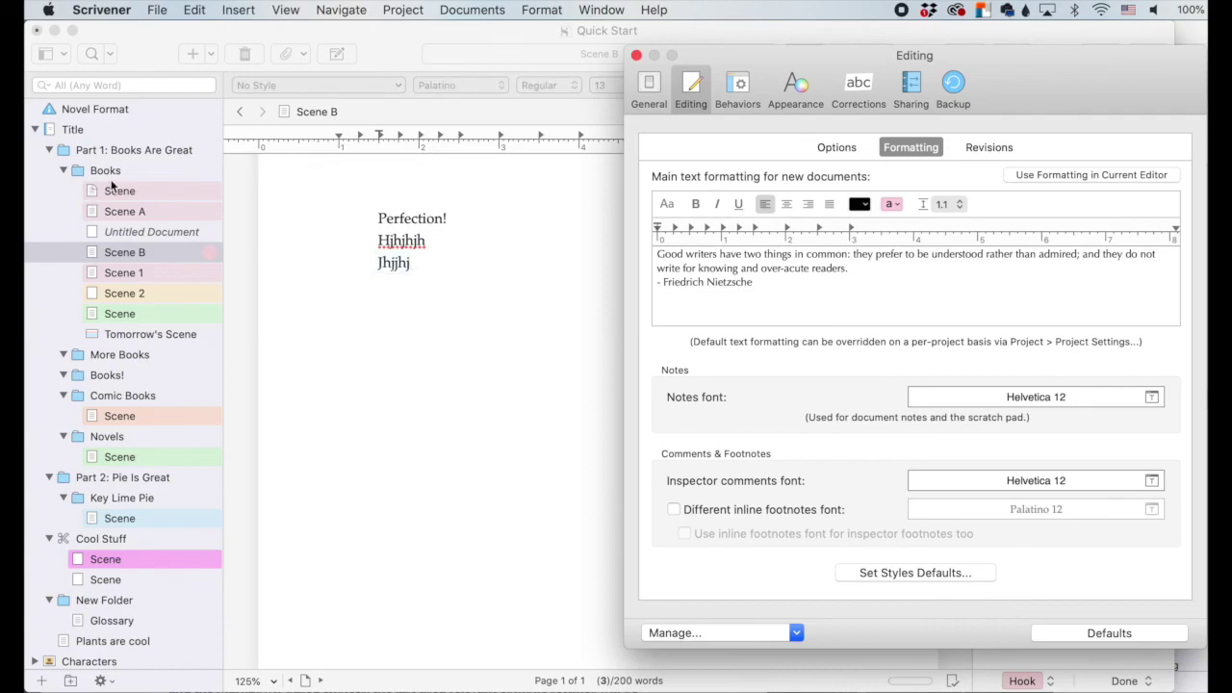
{"action": "left_click", "coordinate": [120, 191]}
{"action": "left_click", "coordinate": [431, 232]}
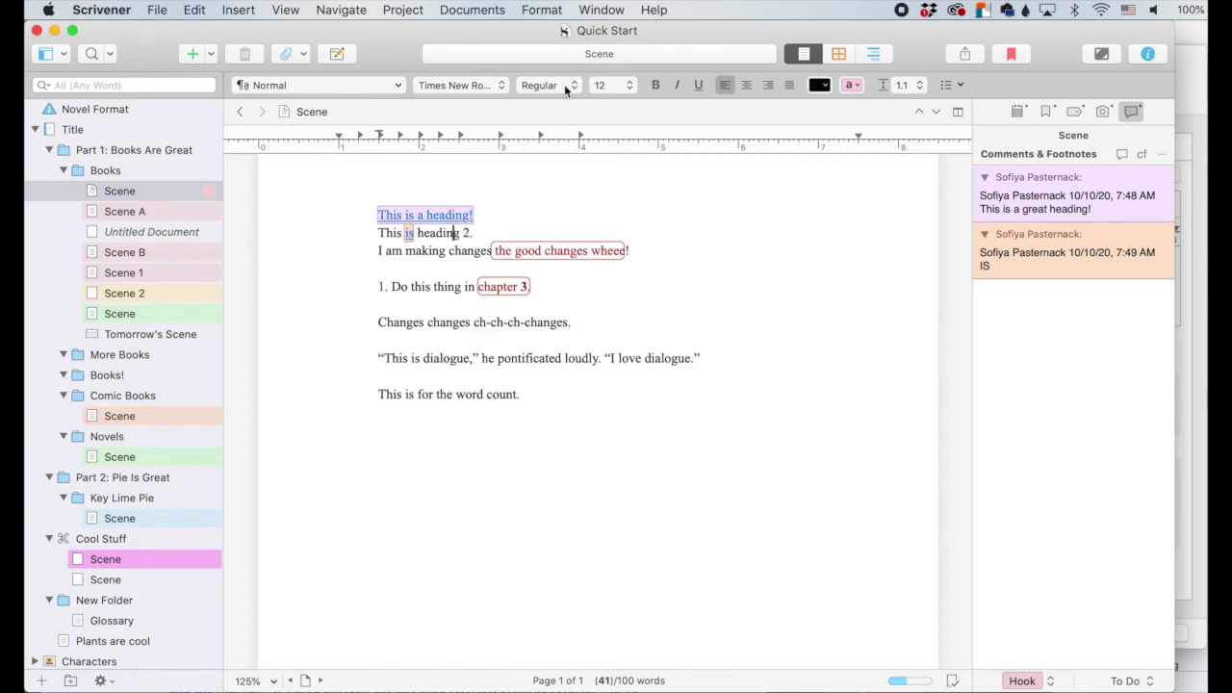
{"action": "key", "text": "super+comma"}
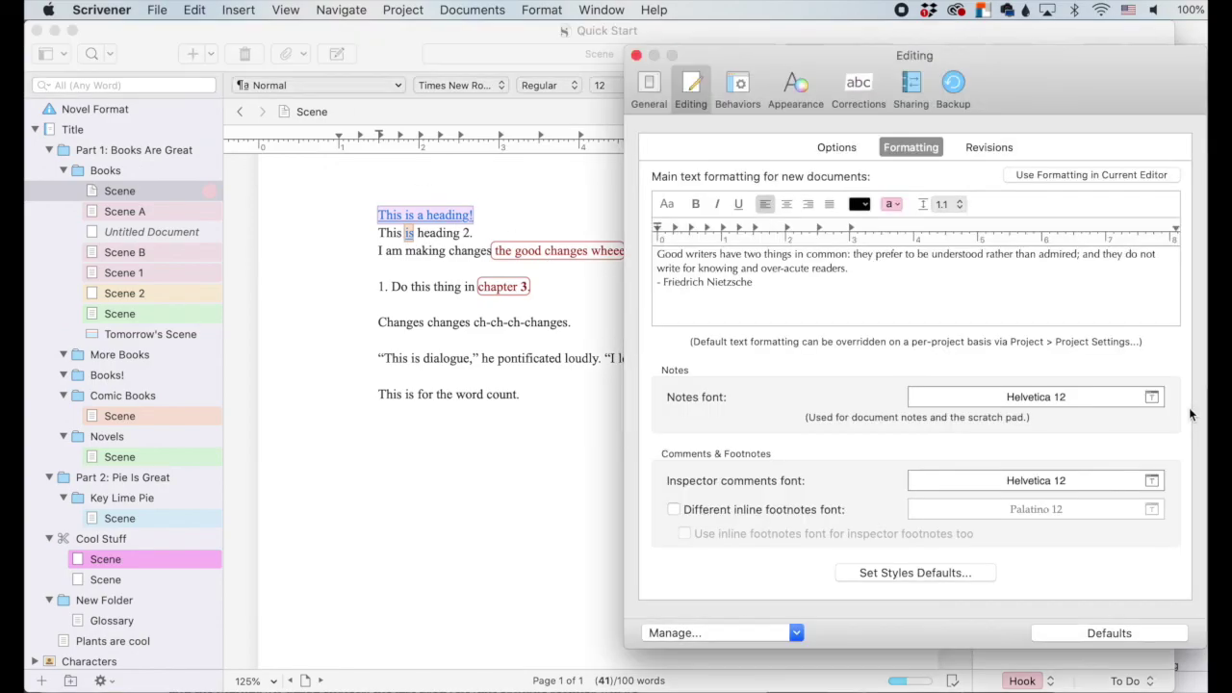
{"action": "left_click", "coordinate": [1077, 176]}
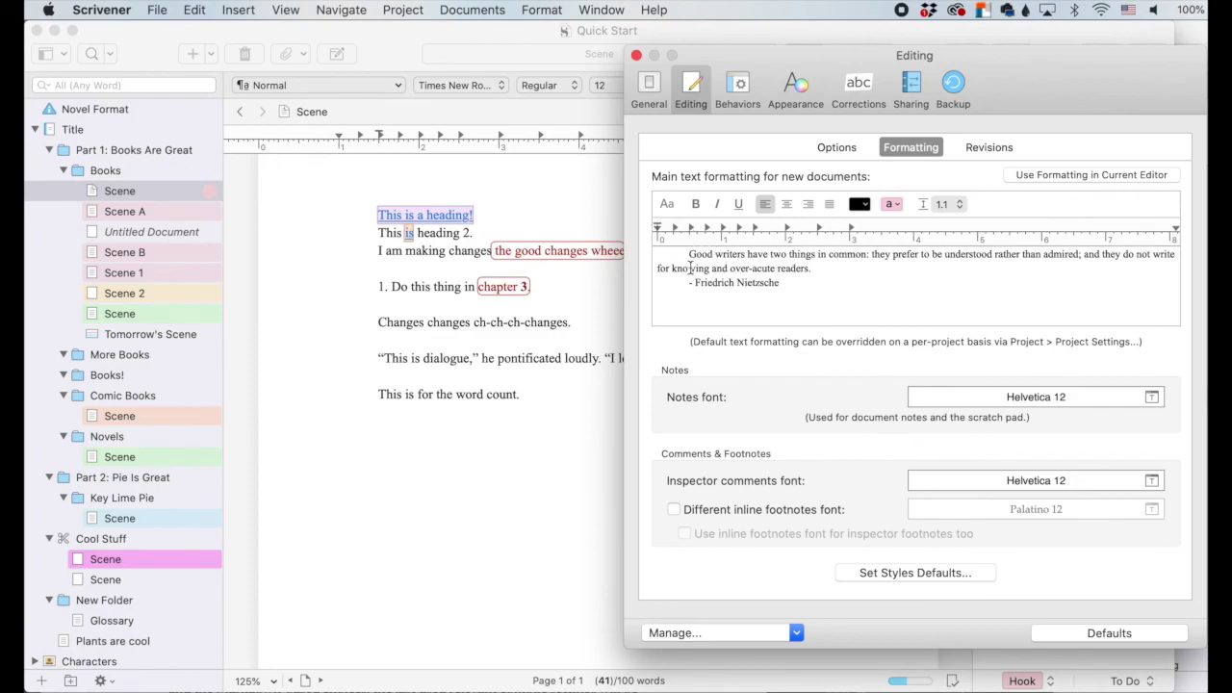
{"action": "key", "text": "super+t"}
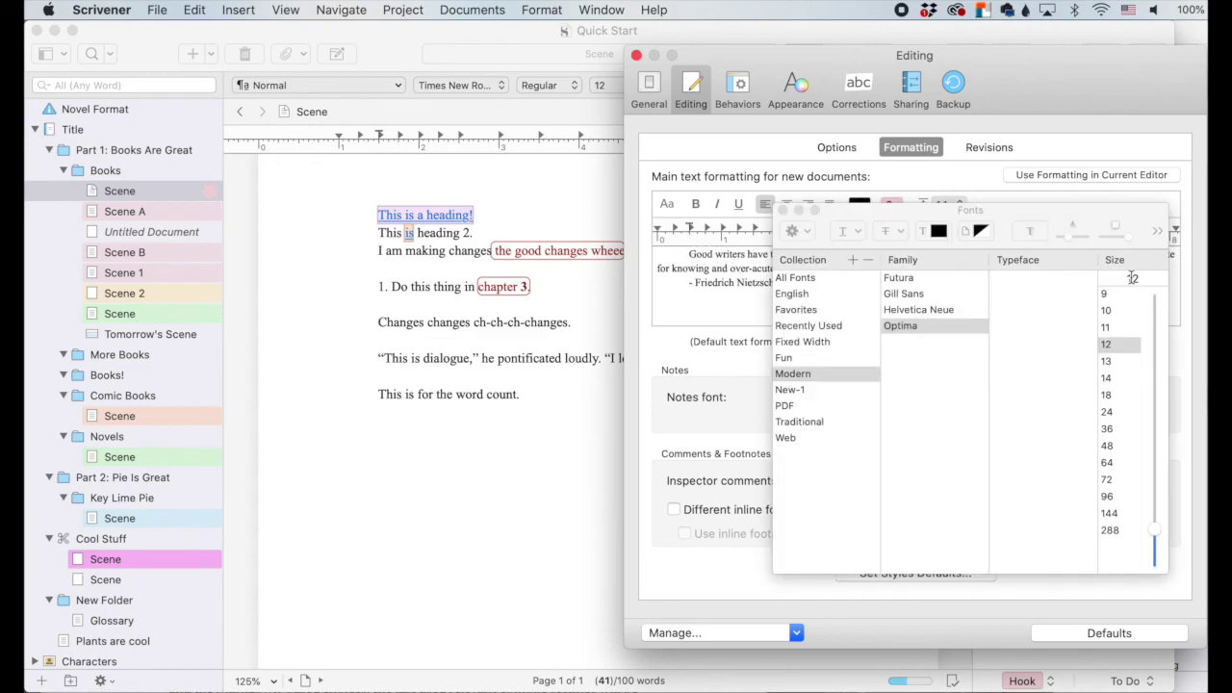
{"action": "left_click", "coordinate": [637, 55]}
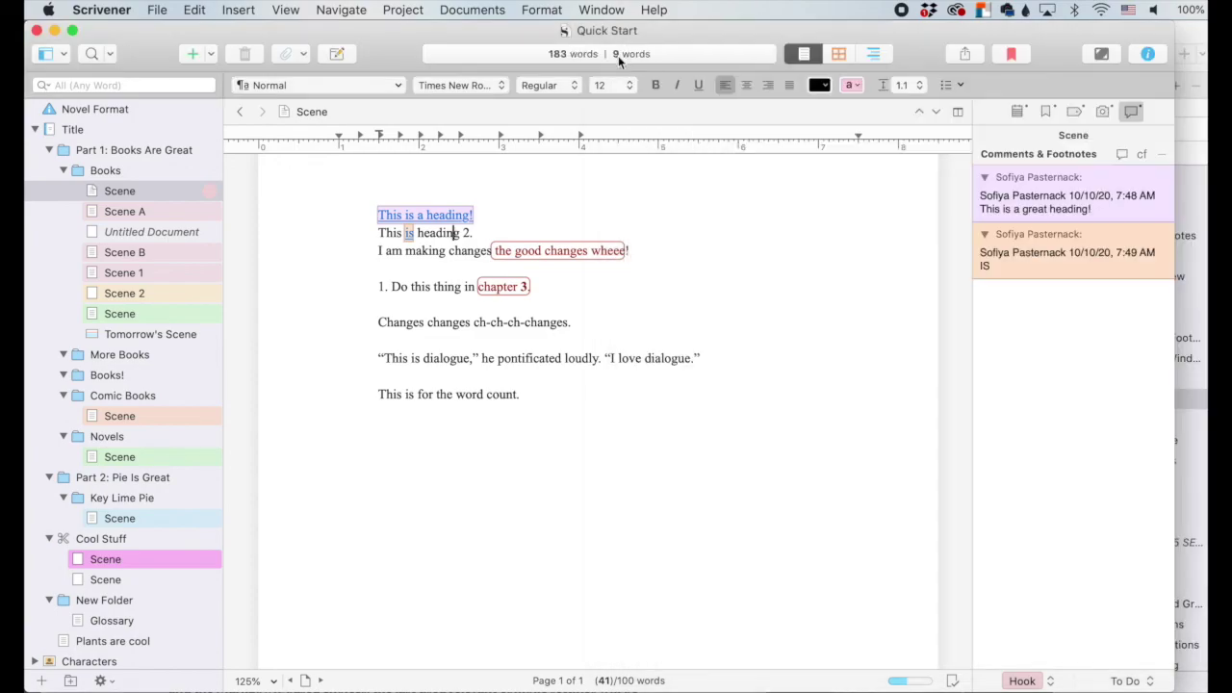
- Add a new document and enter the filler text "vsvhcvhxvsdv" to try the new default formatting
{"action": "left_click", "coordinate": [188, 54]}
{"action": "left_click", "coordinate": [381, 221]}
{"action": "type", "text": "vsvhcvhxvsdv"}
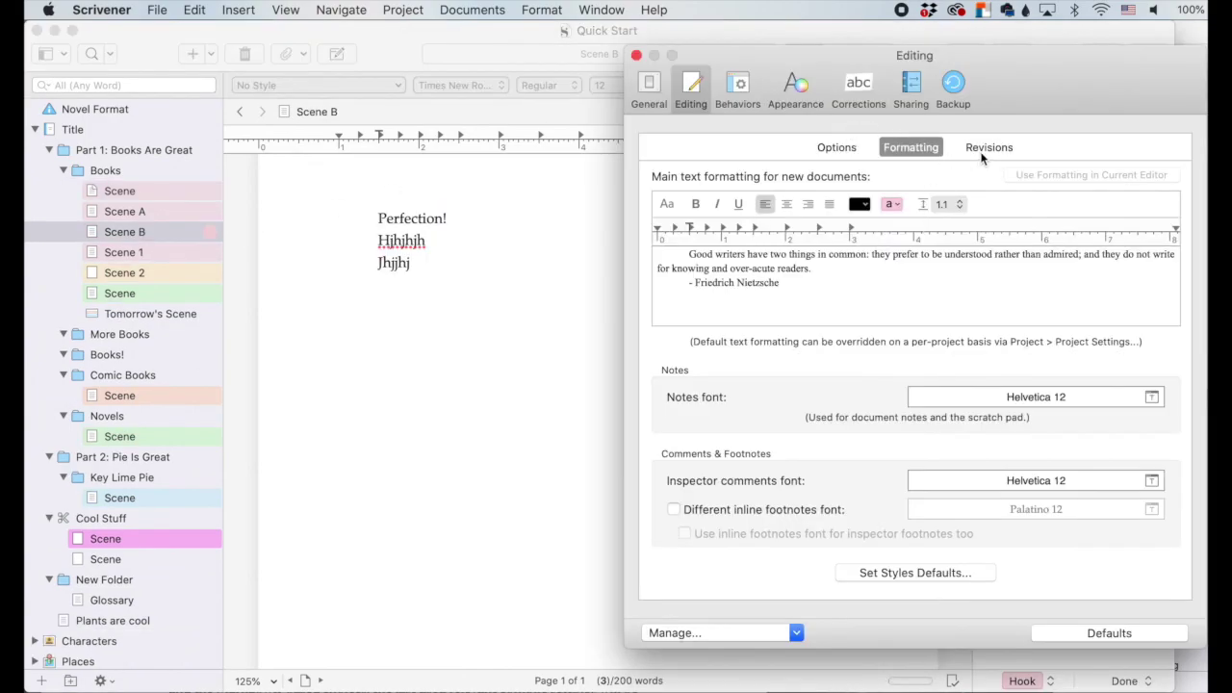
- View the revision colors in the Editing preferences, then turn on First Revision mode and add the line "I am revision." to Scene B
{"action": "left_click", "coordinate": [988, 148]}
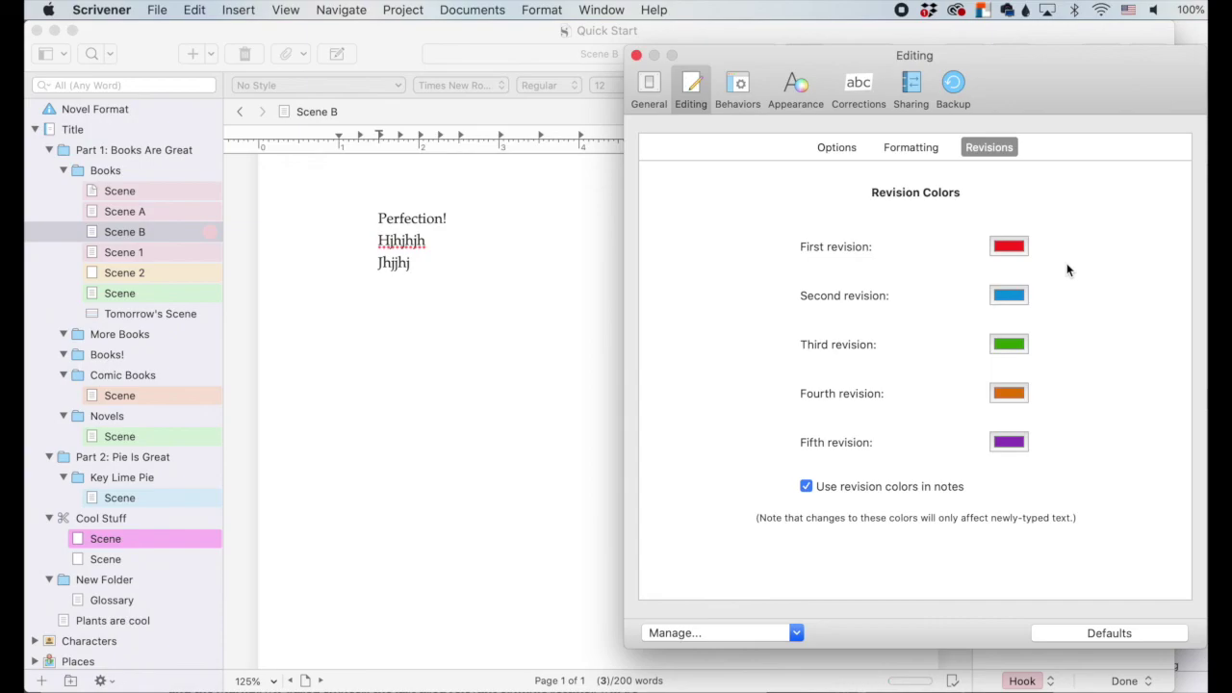
{"action": "left_click", "coordinate": [542, 10]}
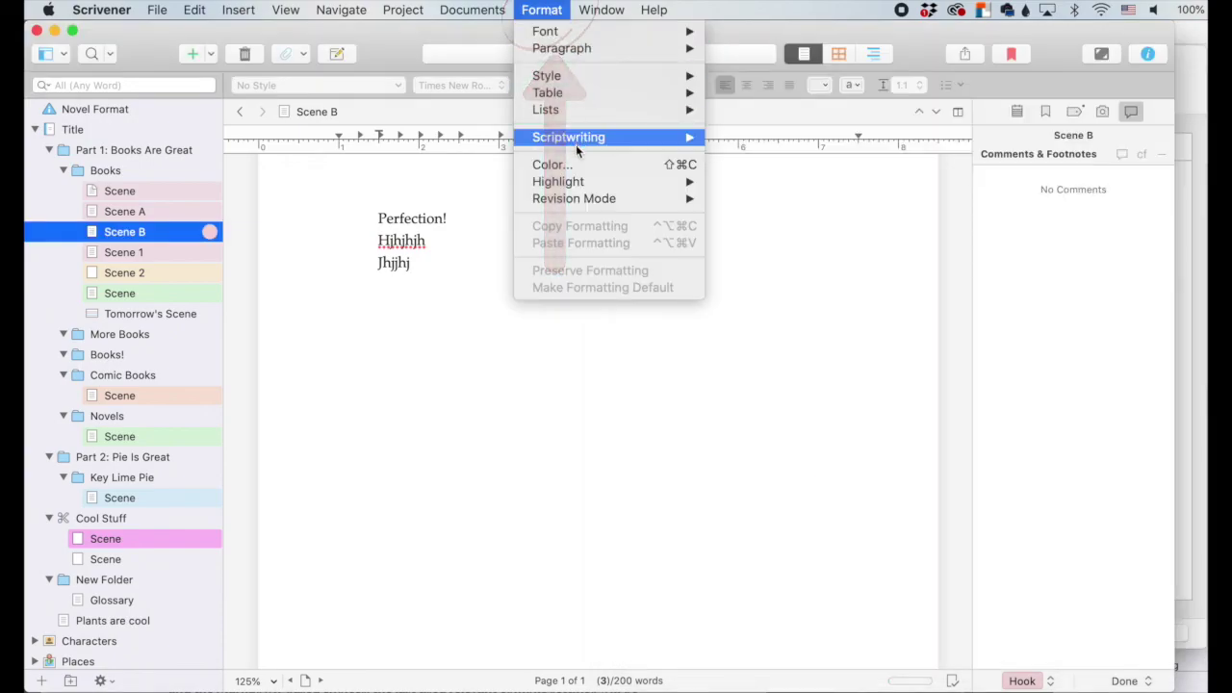
{"action": "mouse_move", "coordinate": [575, 197]}
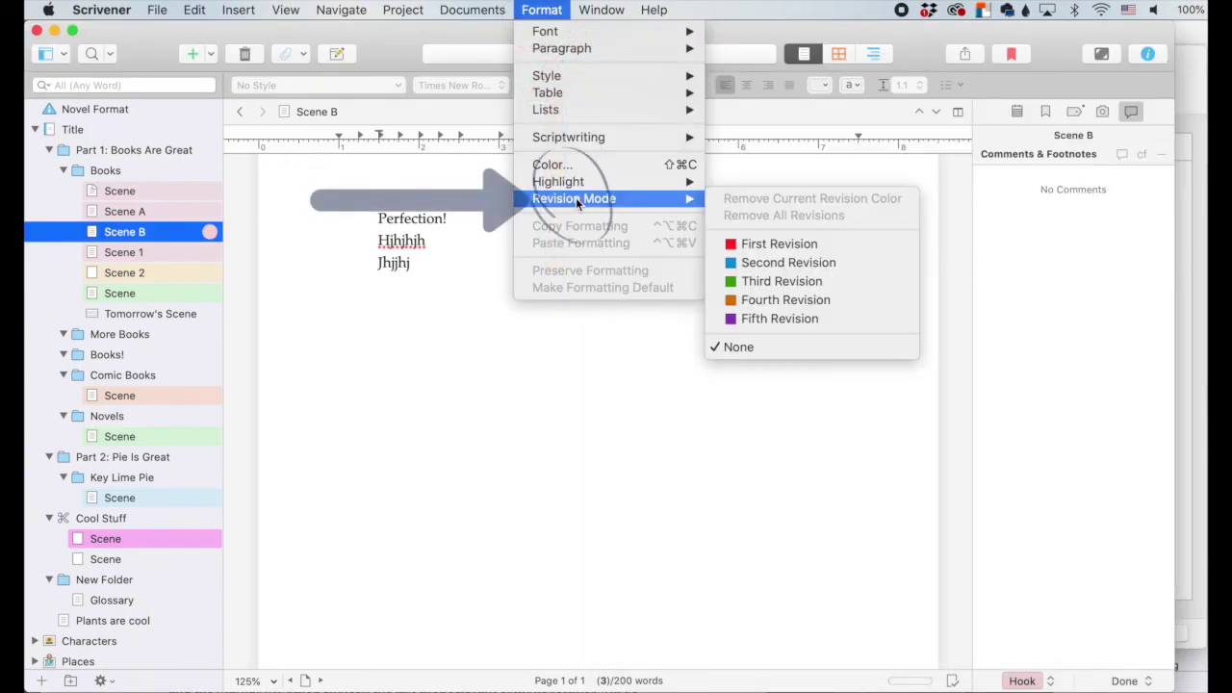
{"action": "left_click", "coordinate": [752, 245]}
{"action": "left_click", "coordinate": [466, 281]}
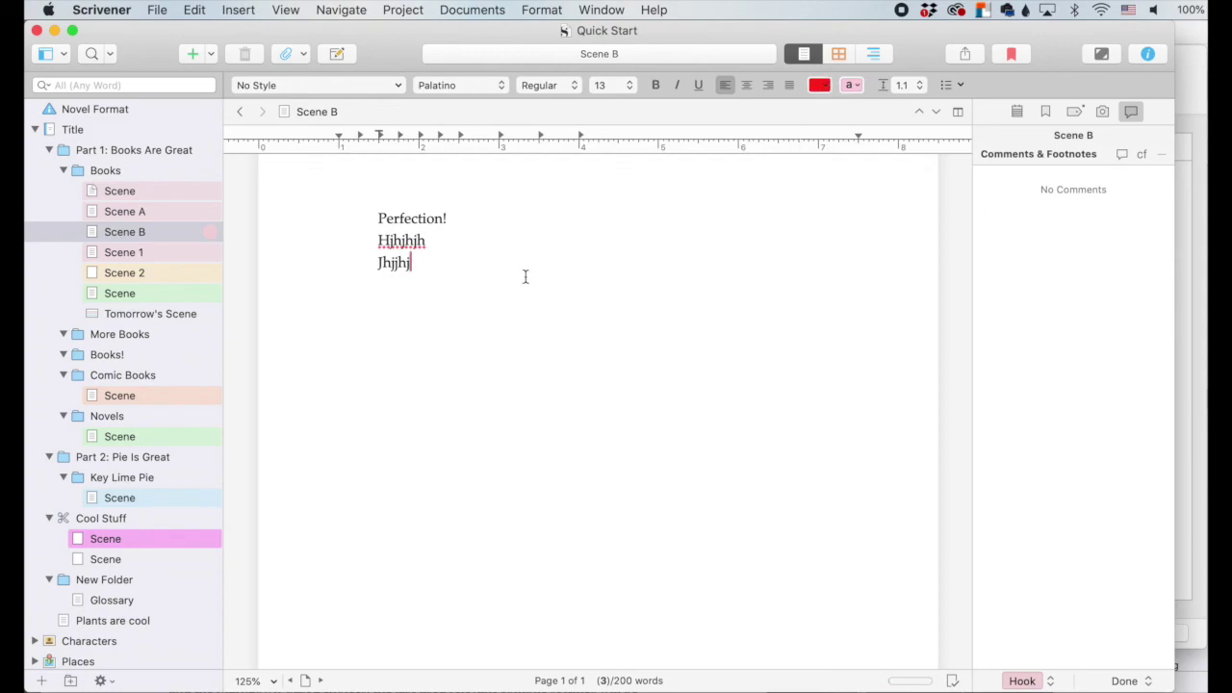
{"action": "key", "text": "Return"}
{"action": "type", "text": "I am revision."}
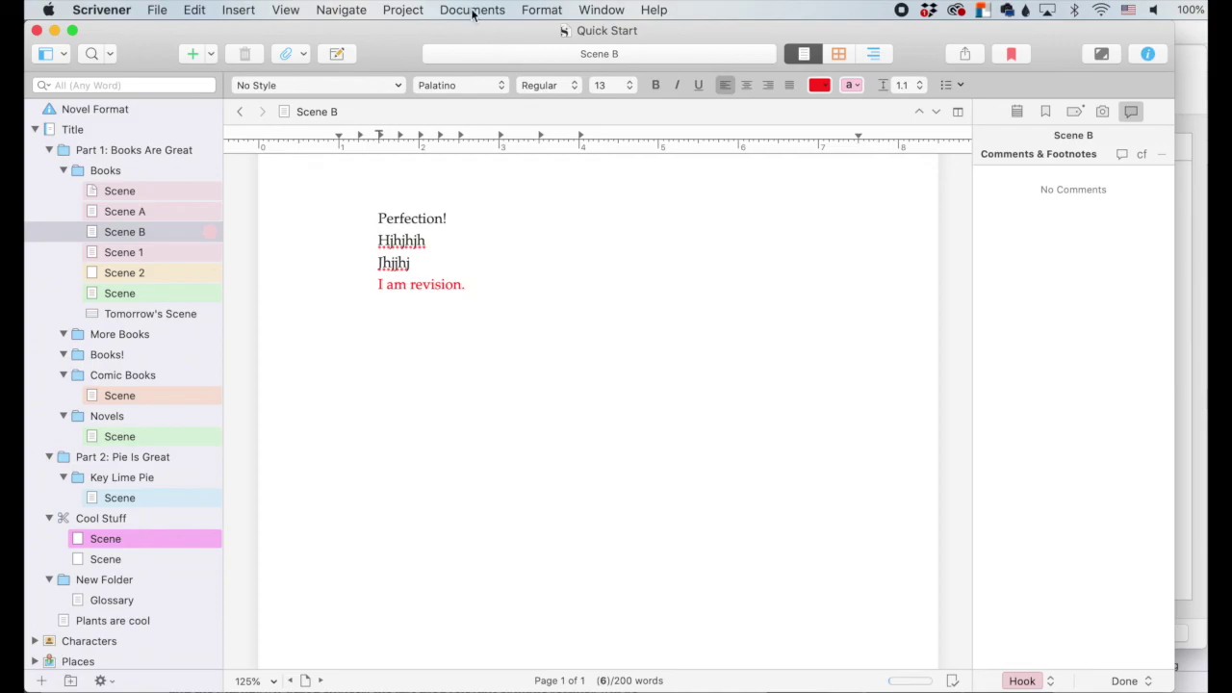
- Switch Scene B to Second Revision mode and add the line "This is my second revision." below the first revision
{"action": "left_click", "coordinate": [541, 9]}
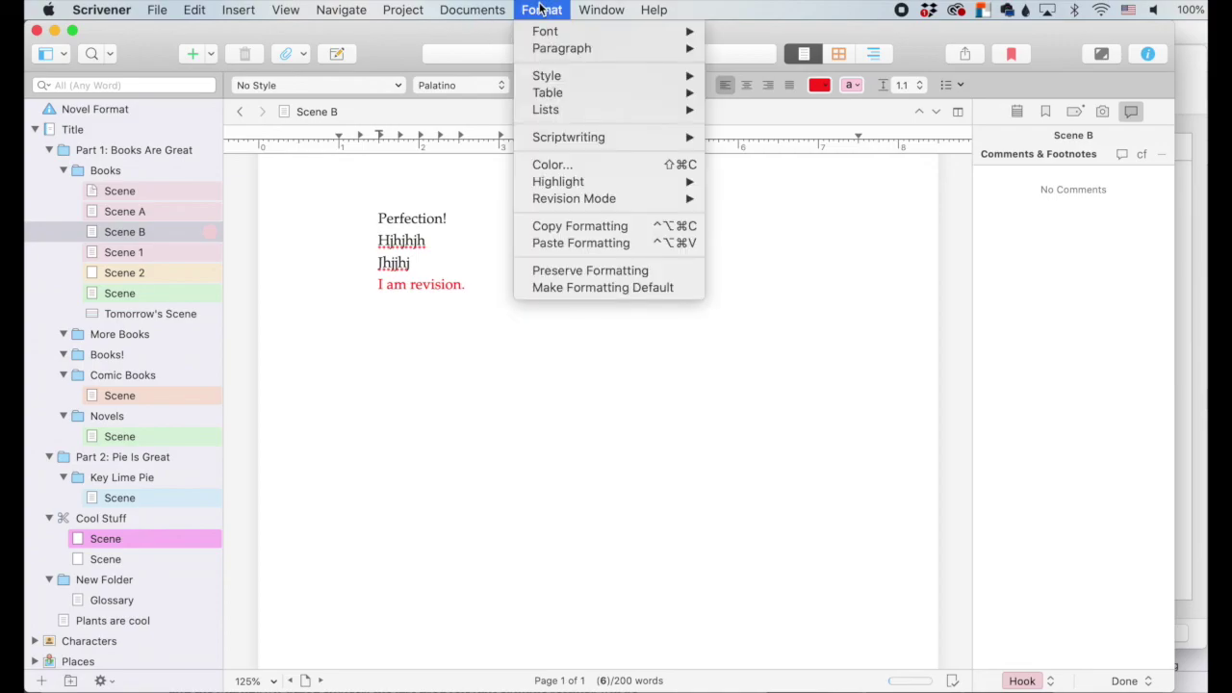
{"action": "mouse_move", "coordinate": [626, 198]}
{"action": "left_click", "coordinate": [776, 261]}
{"action": "key", "text": "Return"}
{"action": "type", "text": "This is my "}
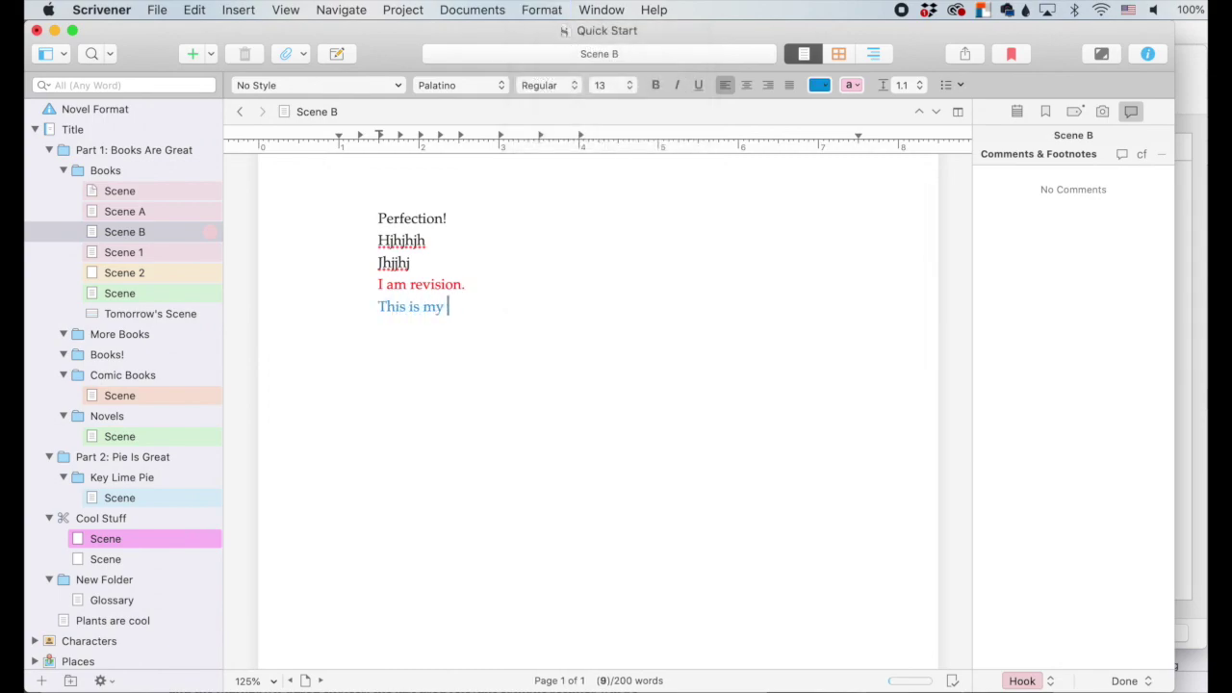
{"action": "type", "text": "second re"}
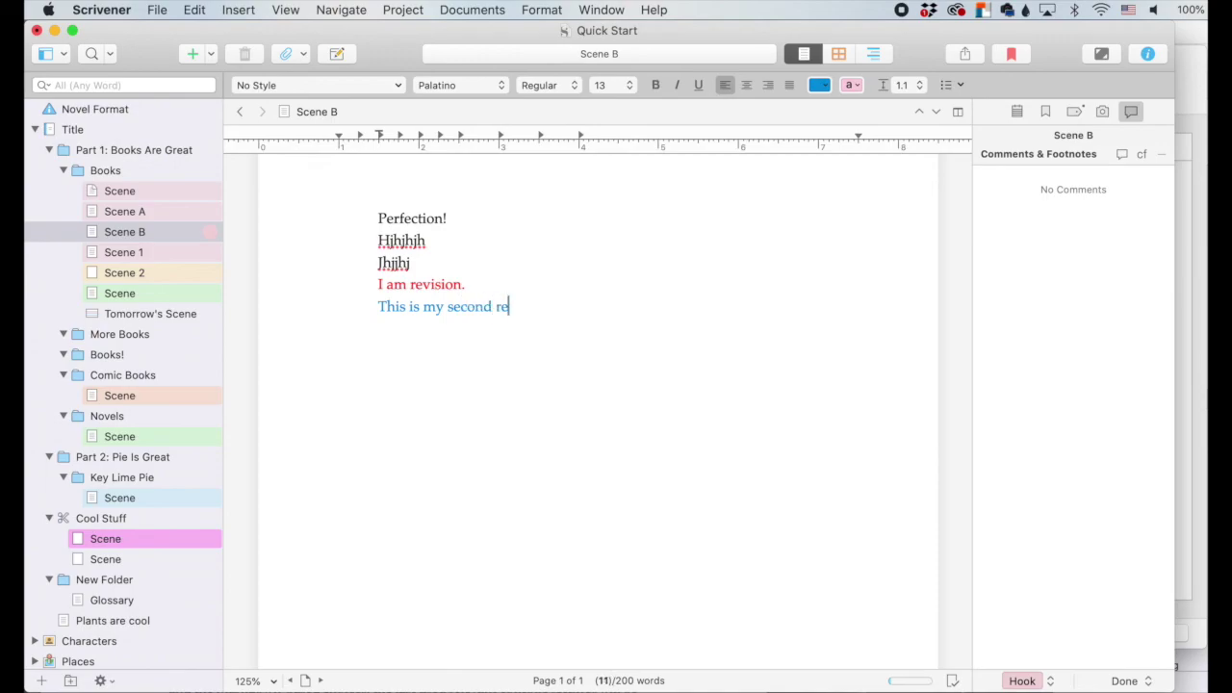
{"action": "type", "text": "vision."}
- Remove all revisions' coloring from the text of Scene B
{"action": "left_click", "coordinate": [541, 10]}
{"action": "mouse_move", "coordinate": [576, 202]}
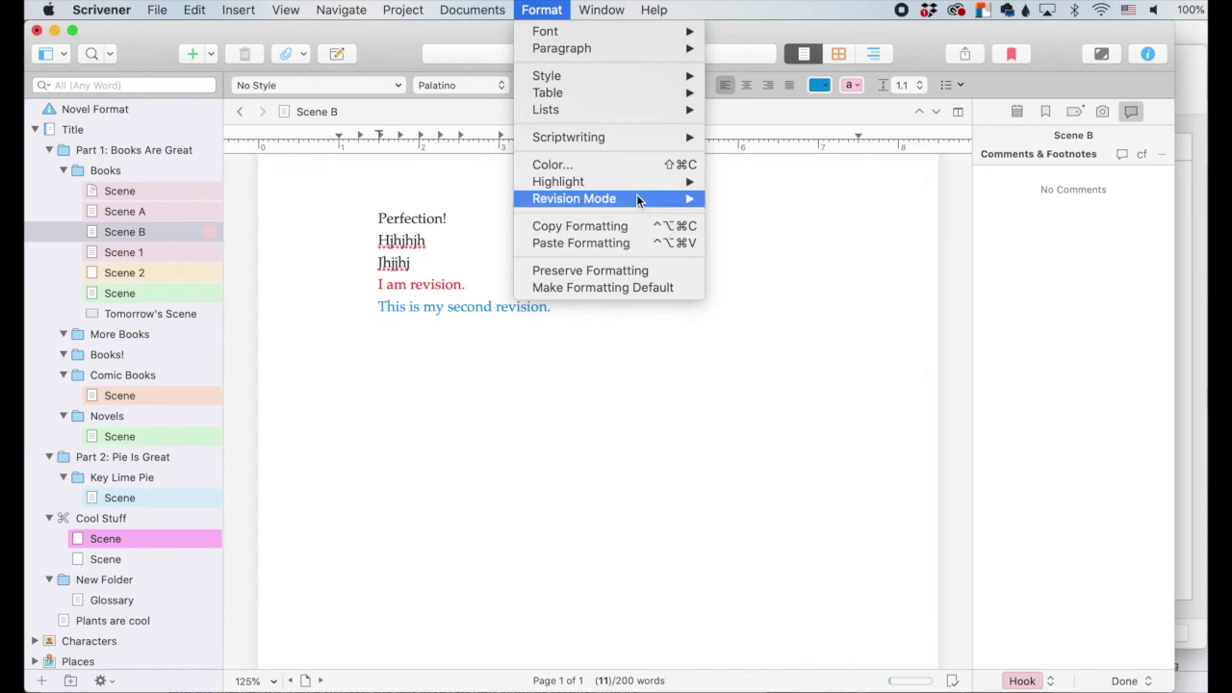
{"action": "left_click", "coordinate": [754, 216]}
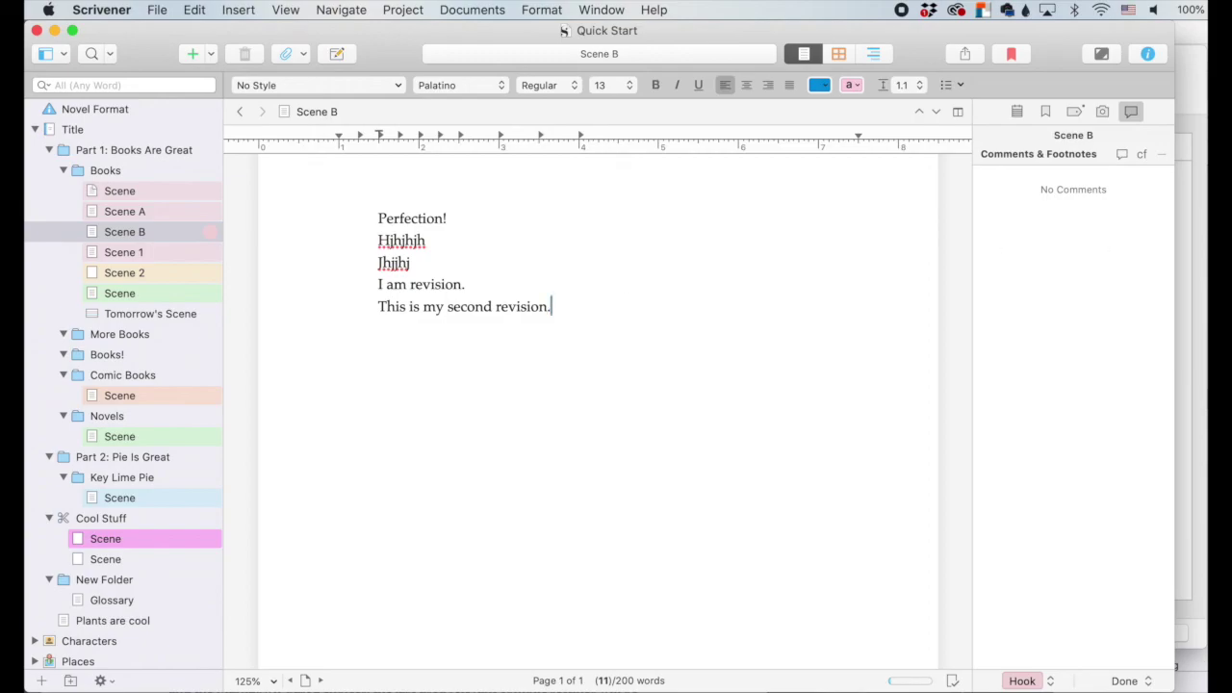
- Examine the color choices for the first revision and the option to use revision colors in notes in the preferences
{"action": "key", "text": "super+comma"}
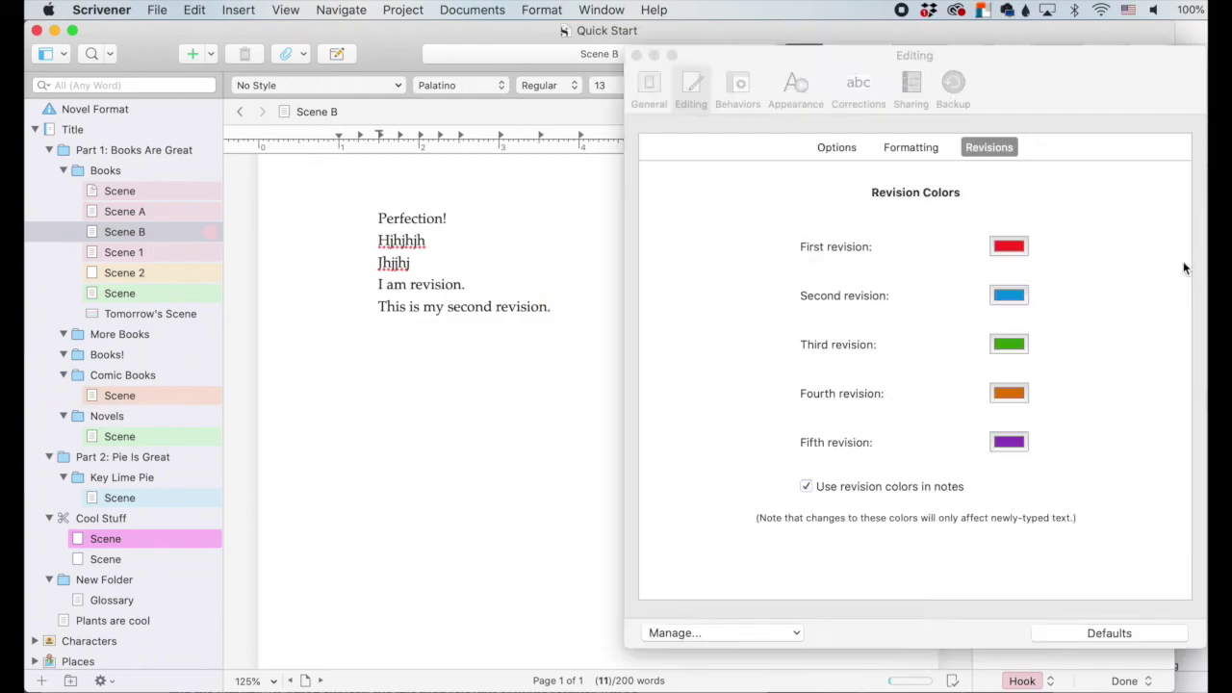
{"action": "left_click", "coordinate": [1009, 248]}
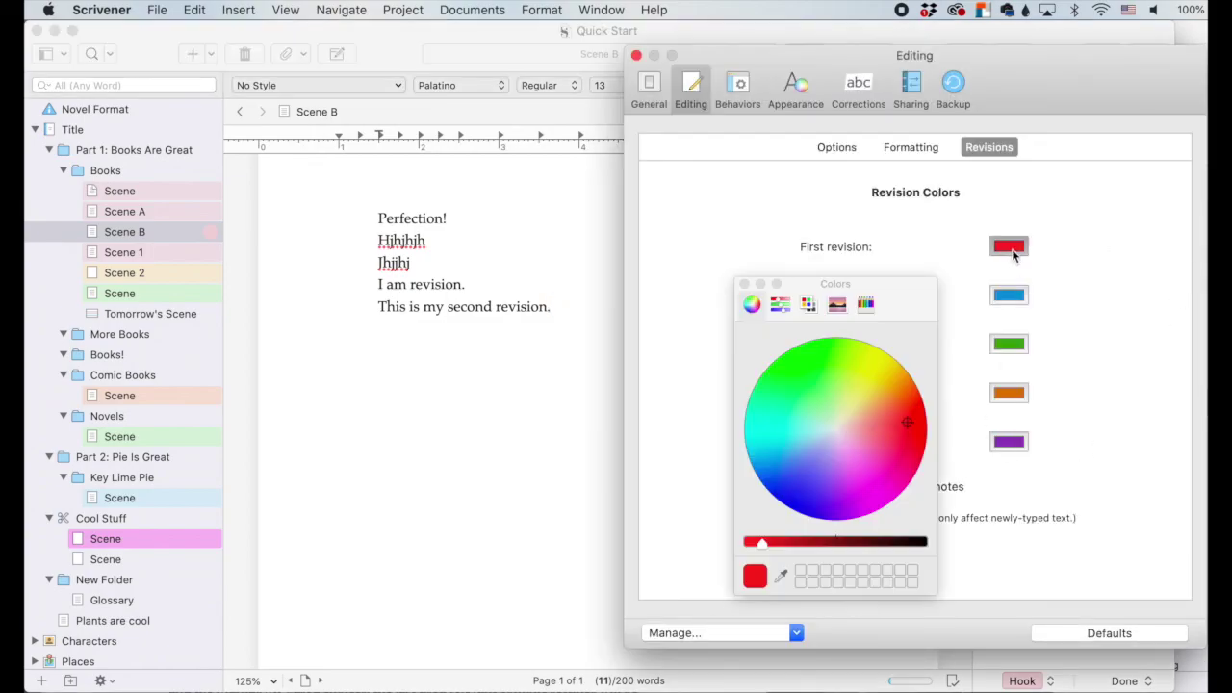
{"action": "left_click", "coordinate": [806, 486]}
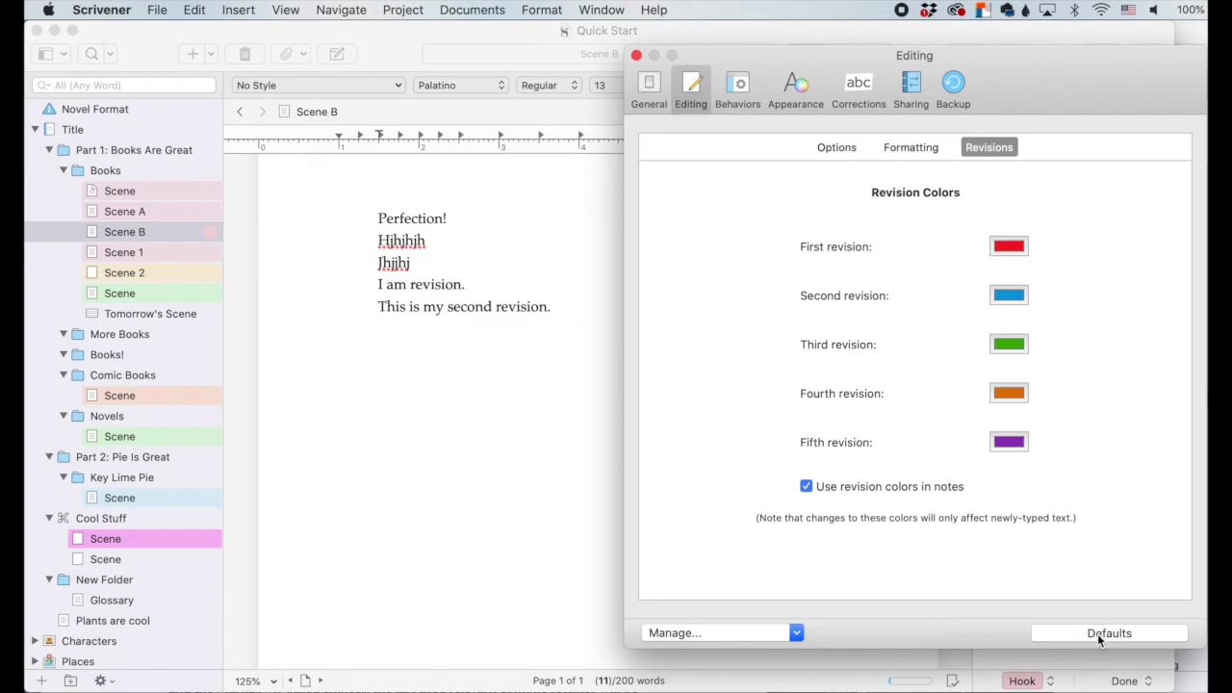
- Open the management options for saving and loading the preferences
{"action": "left_click", "coordinate": [797, 632]}
{"action": "left_click", "coordinate": [800, 616]}
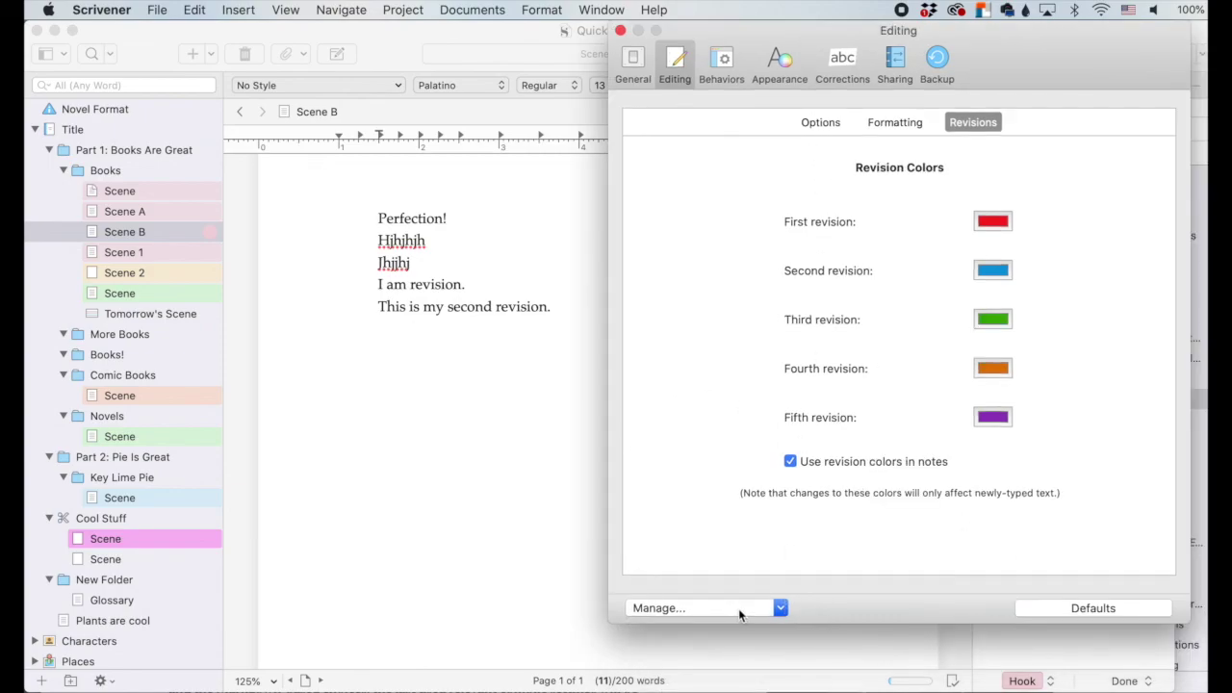
{"action": "left_click", "coordinate": [739, 608]}
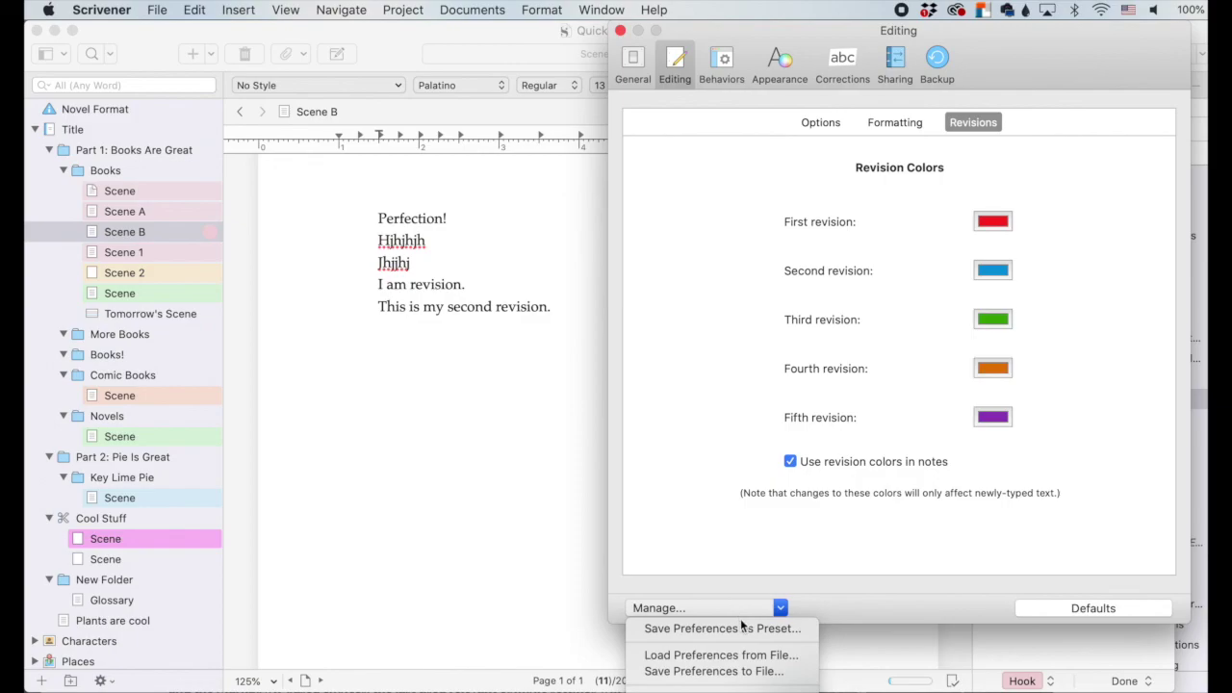